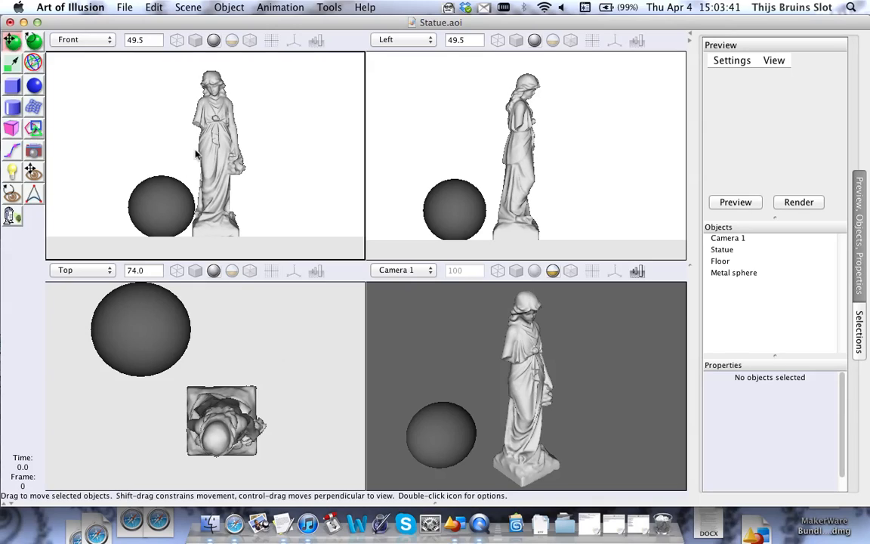
# Examine the statue from head to base in the Front view.
pyautogui.scroll(5, 300, 161)
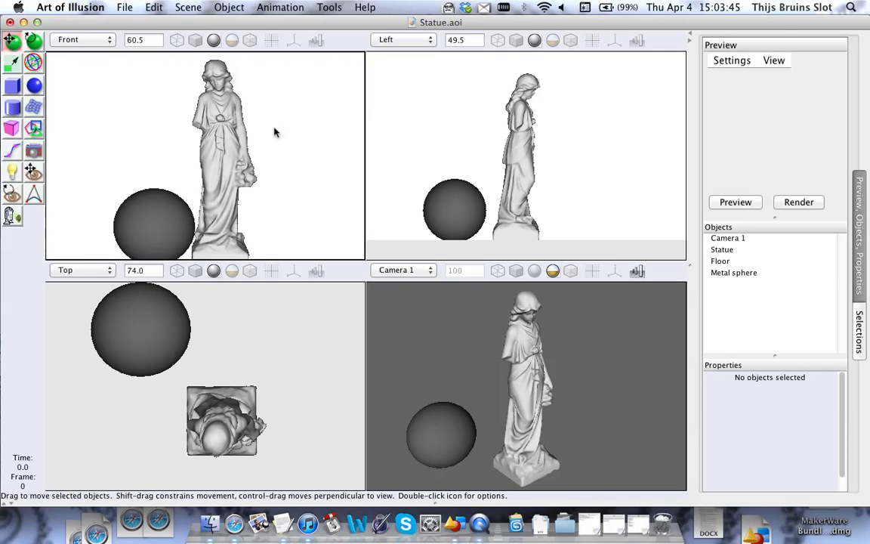
pyautogui.moveTo(274, 129); pyautogui.dragTo(276, 109, button='right')
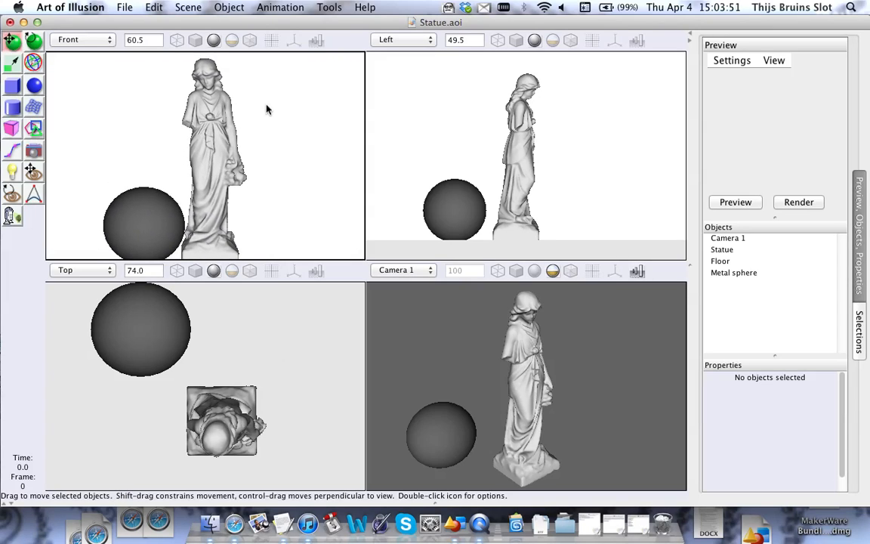
pyautogui.scroll(5, 271, 109)
pyautogui.moveTo(206, 95); pyautogui.dragTo(202, 170, button='right')
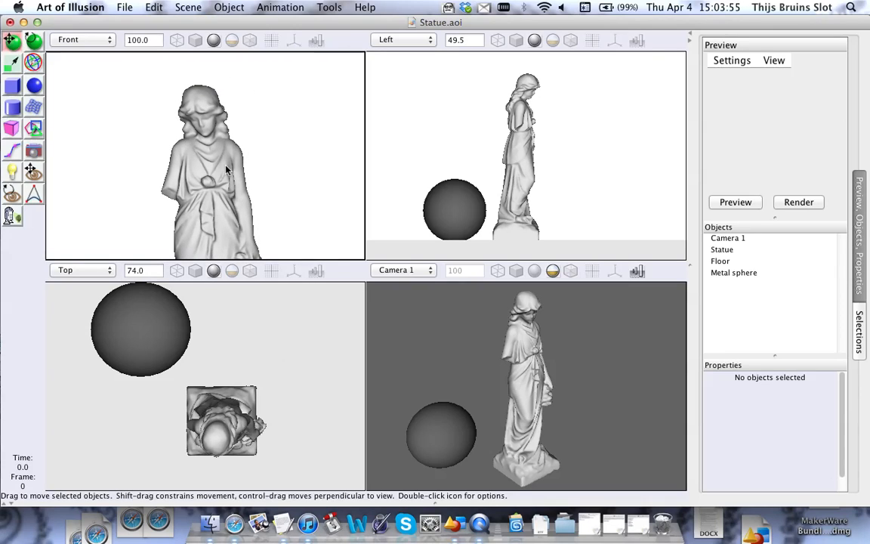
pyautogui.moveTo(288, 164); pyautogui.dragTo(251, 145, button='right')
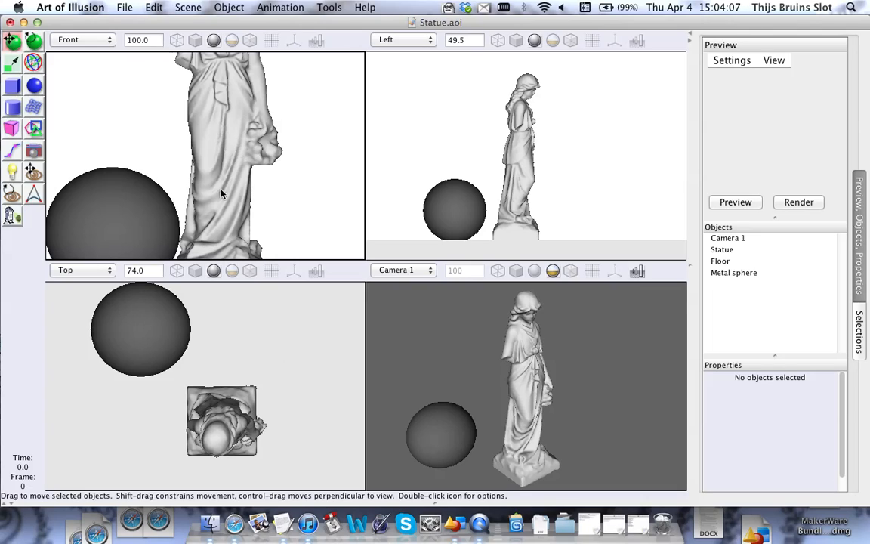
pyautogui.moveTo(221, 117); pyautogui.dragTo(228, 166, button='right')
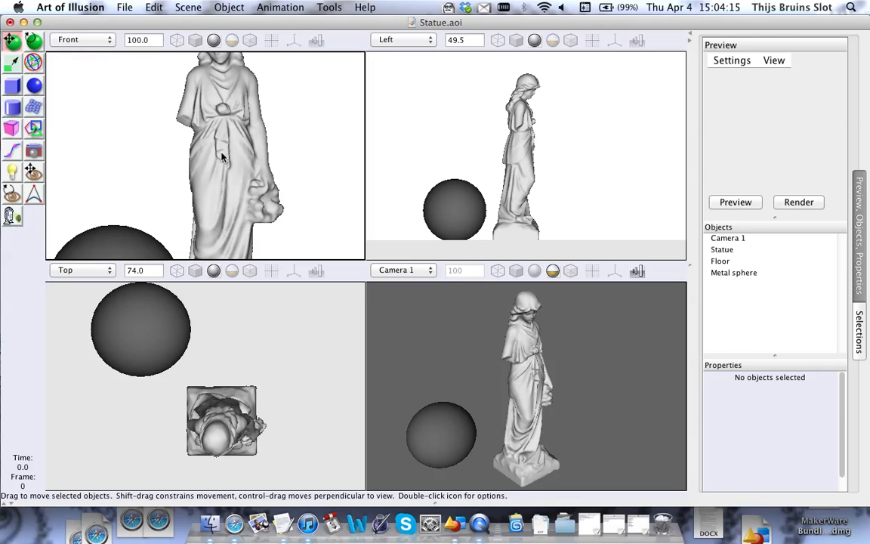
pyautogui.moveTo(227, 218); pyautogui.dragTo(230, 180, button='right')
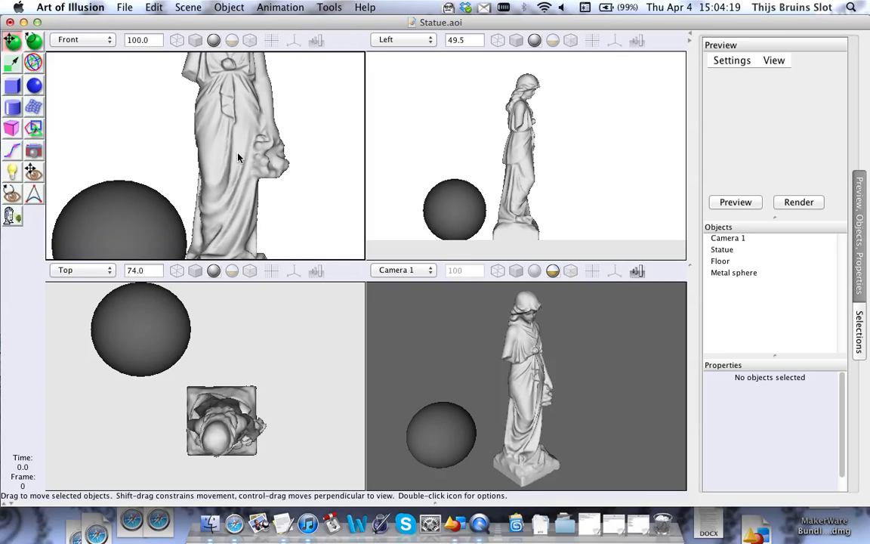
pyautogui.scroll(-6, 230, 219)
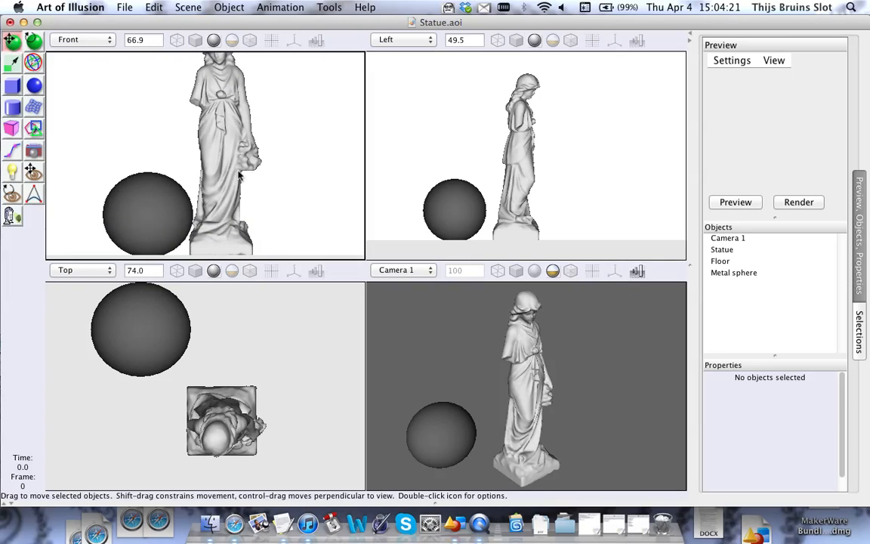
pyautogui.moveTo(222, 181); pyautogui.dragTo(203, 156, button='right')
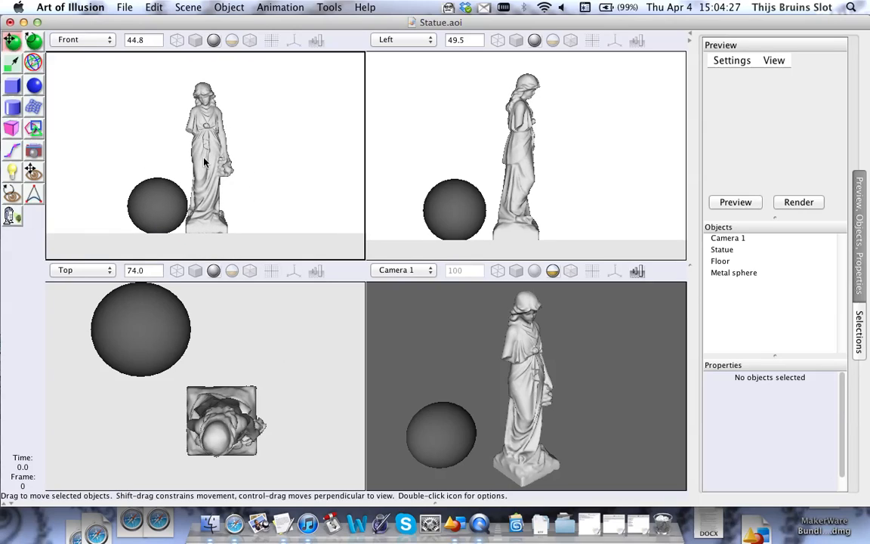
pyautogui.scroll(2, 257, 154)
pyautogui.scroll(-2, 268, 147)
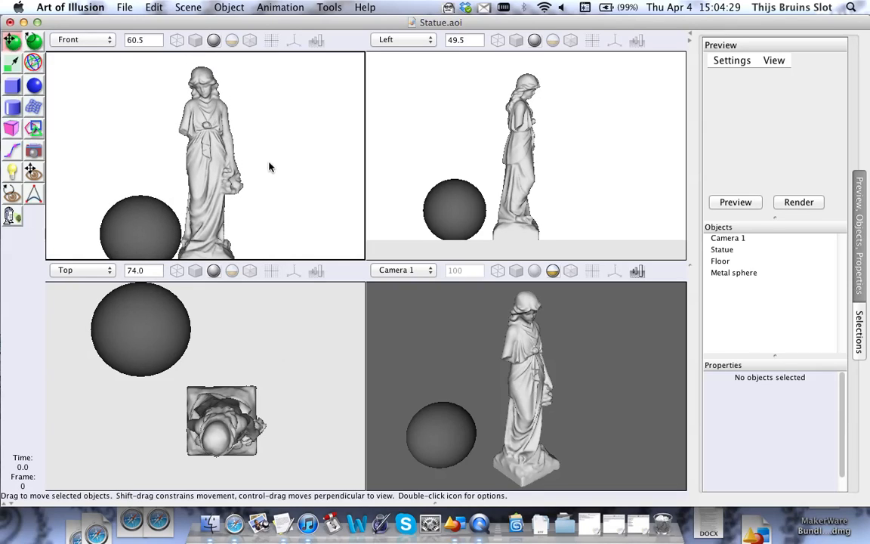
pyautogui.scroll(1, 272, 138)
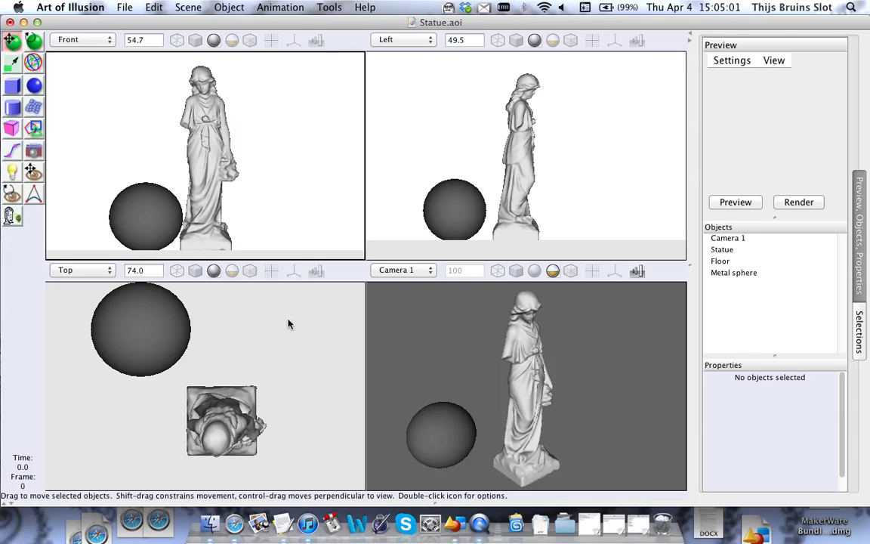
# Create a directional light in the Top view at about X -8.2, Z 3.7, aimed at the statue.
pyautogui.click(12, 172)
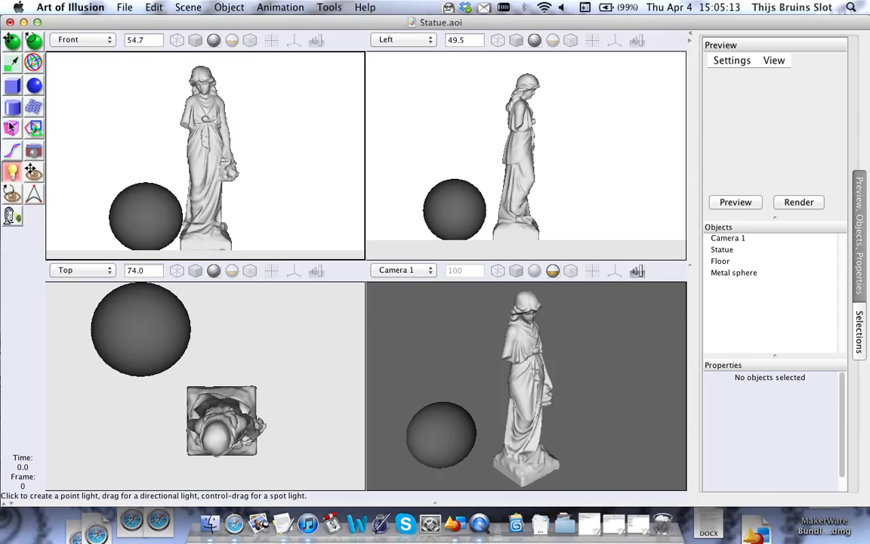
pyautogui.scroll(-4, 179, 400)
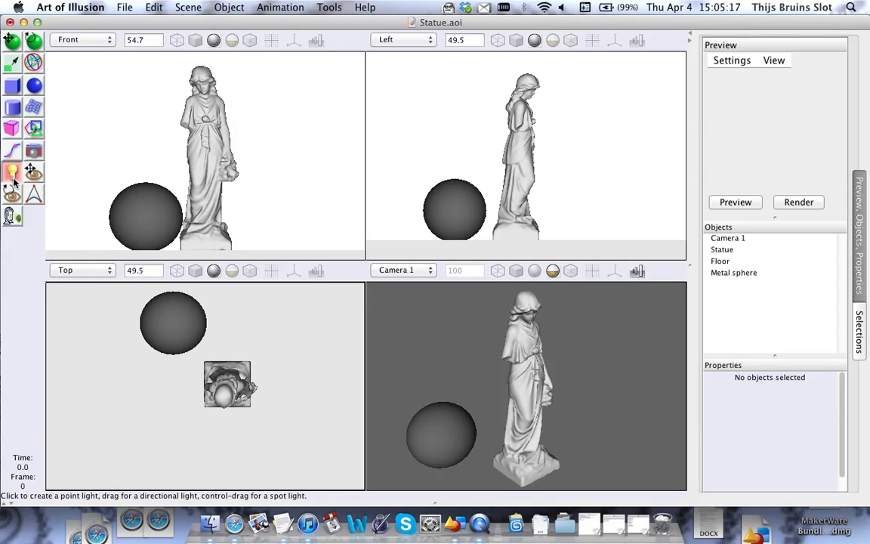
pyautogui.scroll(-6, 227, 453)
pyautogui.moveTo(221, 425); pyautogui.dragTo(251, 376, button='right')
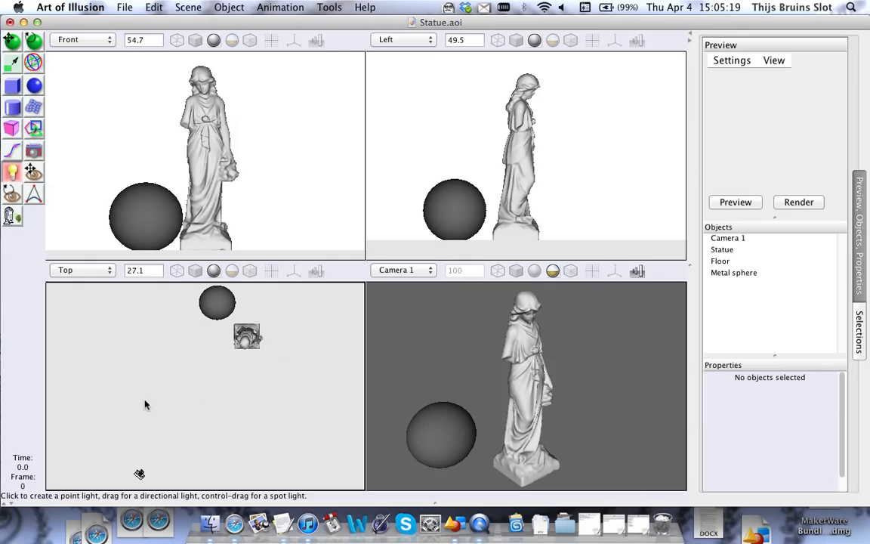
pyautogui.scroll(-1, 180, 424)
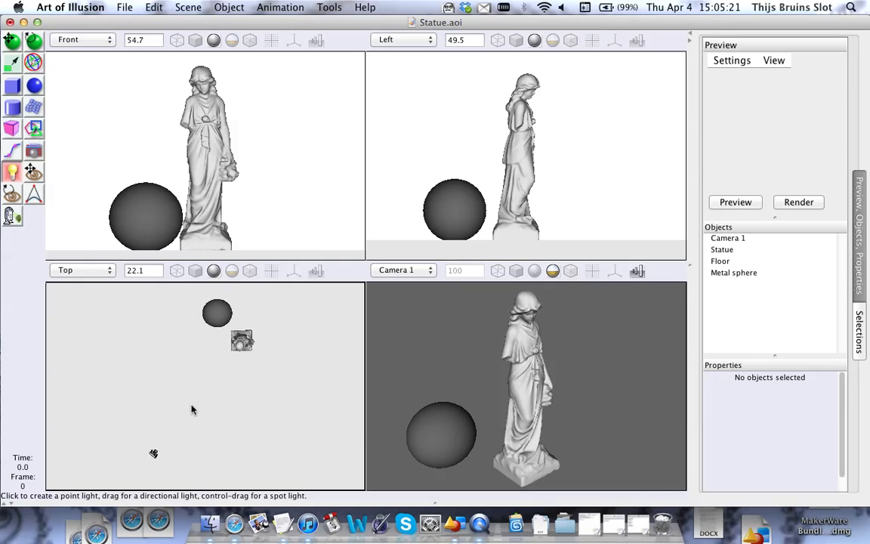
pyautogui.moveTo(190, 410); pyautogui.dragTo(204, 397, button='right')
pyautogui.moveTo(223, 351); pyautogui.dragTo(227, 369, button='right')
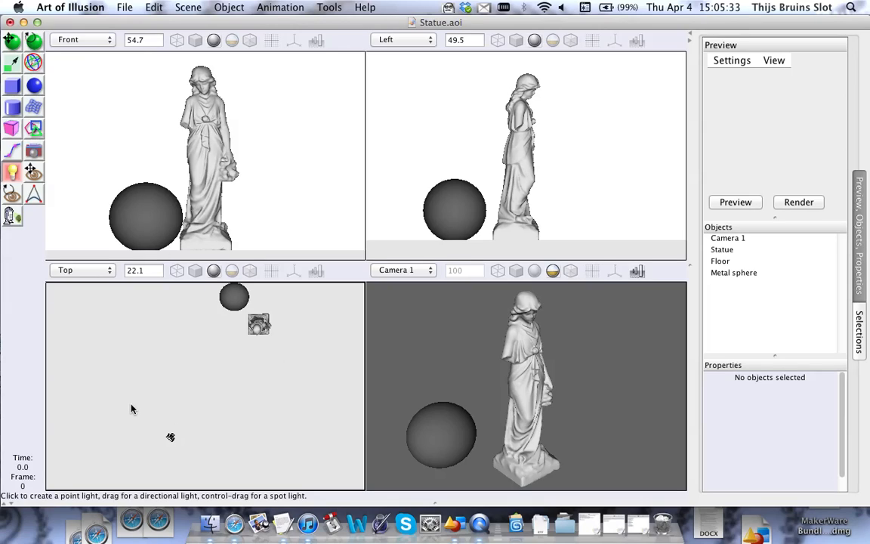
pyautogui.moveTo(137, 398); pyautogui.dragTo(260, 328)
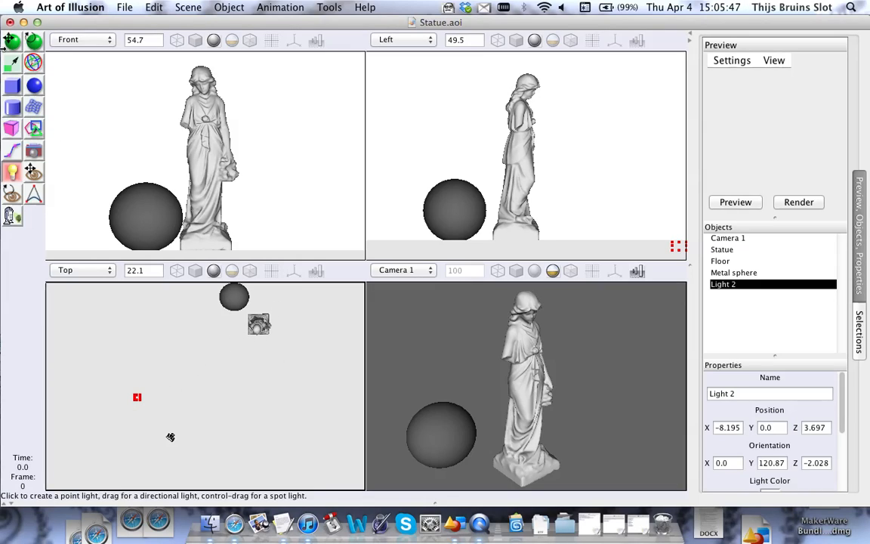
# Raise the directional light vertically above the floor to about Y 2.8, using the Front view.
pyautogui.press('m')
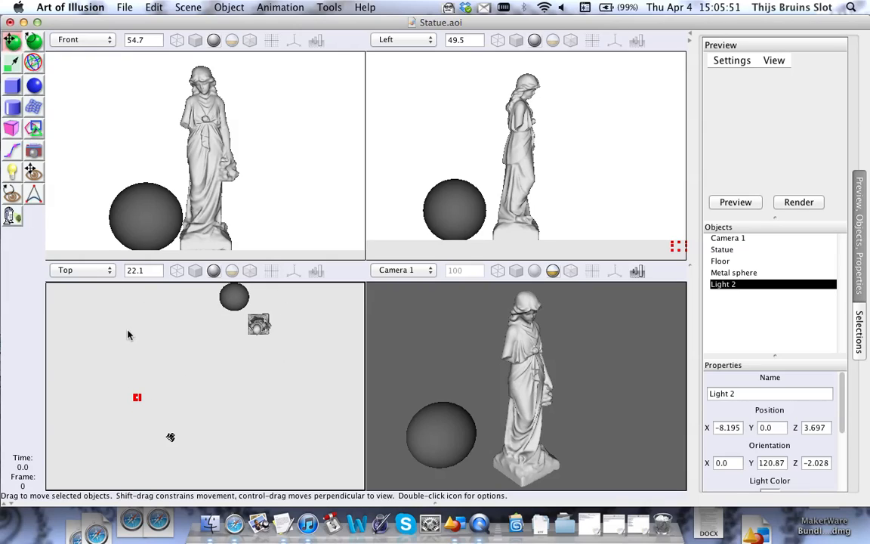
pyautogui.scroll(-5, 130, 140)
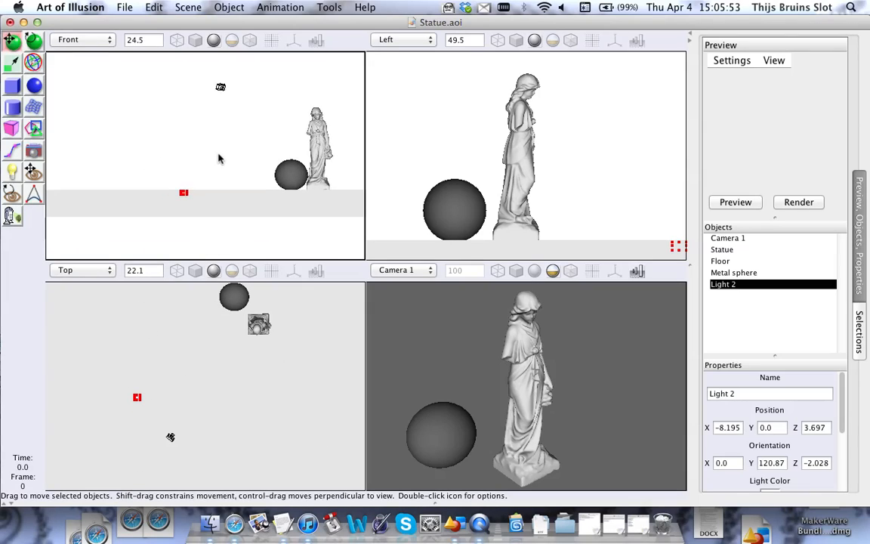
pyautogui.scroll(3, 221, 157)
pyautogui.scroll(4, 99, 136)
pyautogui.click(37, 58)
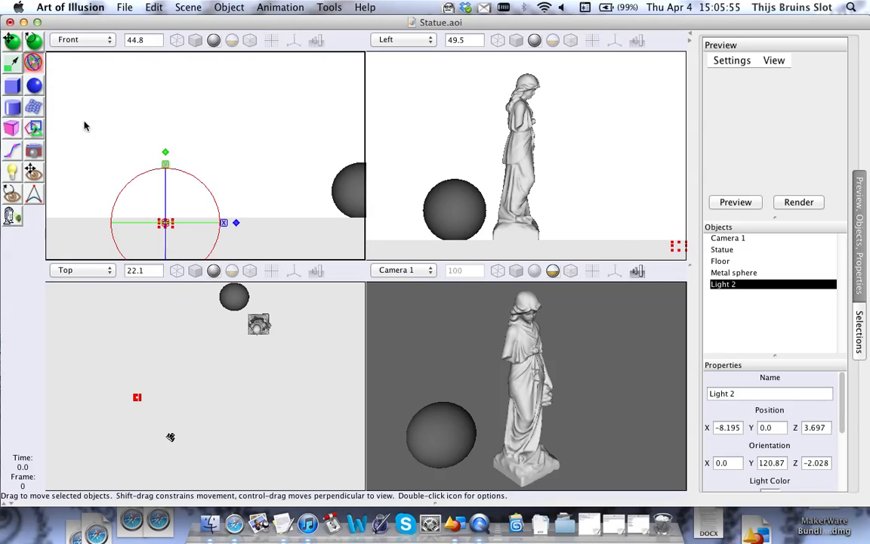
pyautogui.moveTo(166, 164); pyautogui.dragTo(167, 82)
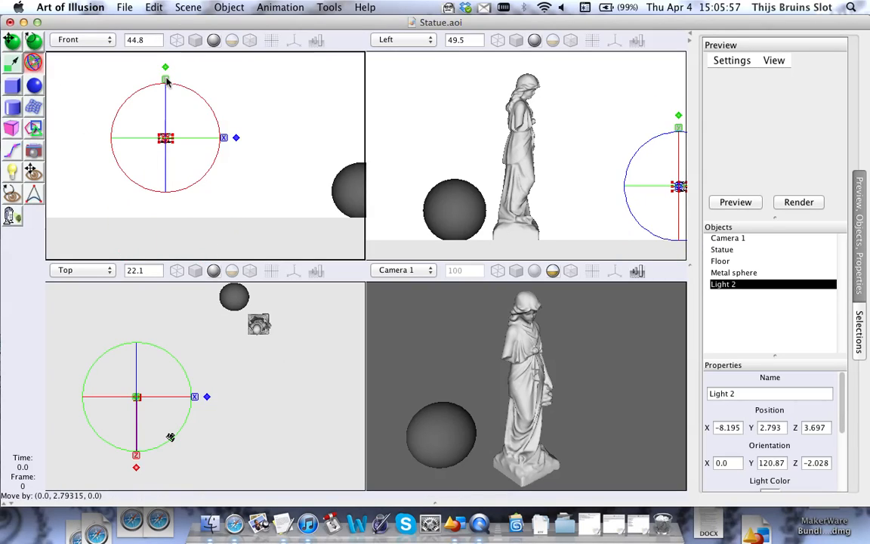
# Rotate the directional light in the Front view so it tilts downward toward the statue.
pyautogui.scroll(6, 144, 132)
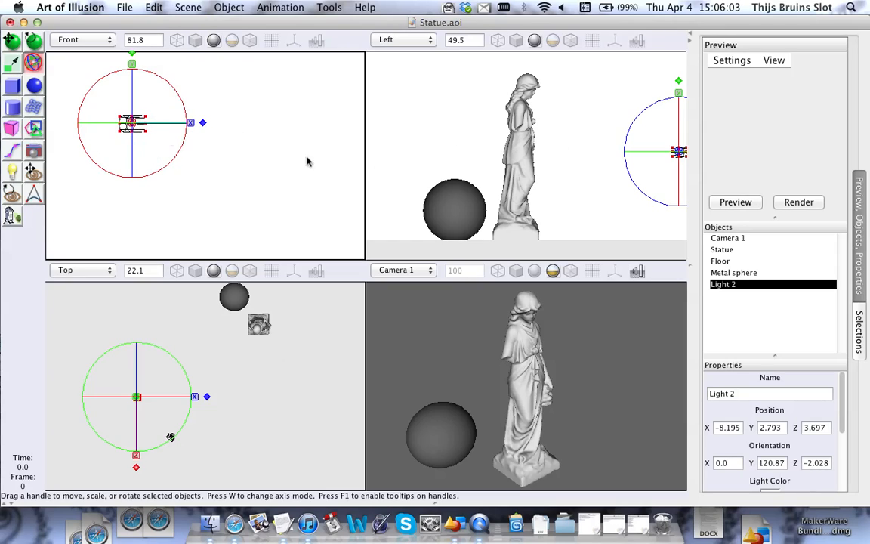
pyautogui.moveTo(185, 97)
pyautogui.mouseDown()
pyautogui.moveTo(173, 87)
pyautogui.moveTo(191, 115)
pyautogui.moveTo(179, 108)
pyautogui.mouseUp()
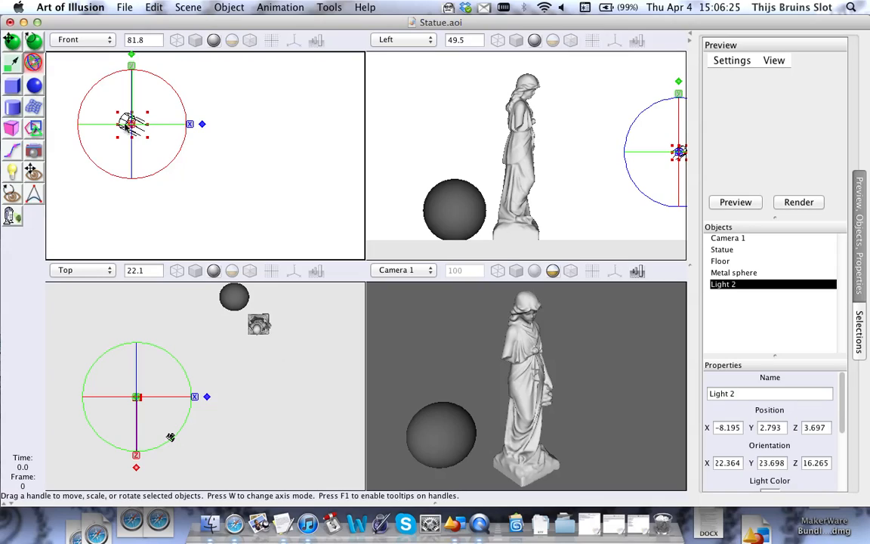
pyautogui.scroll(-2, 136, 120)
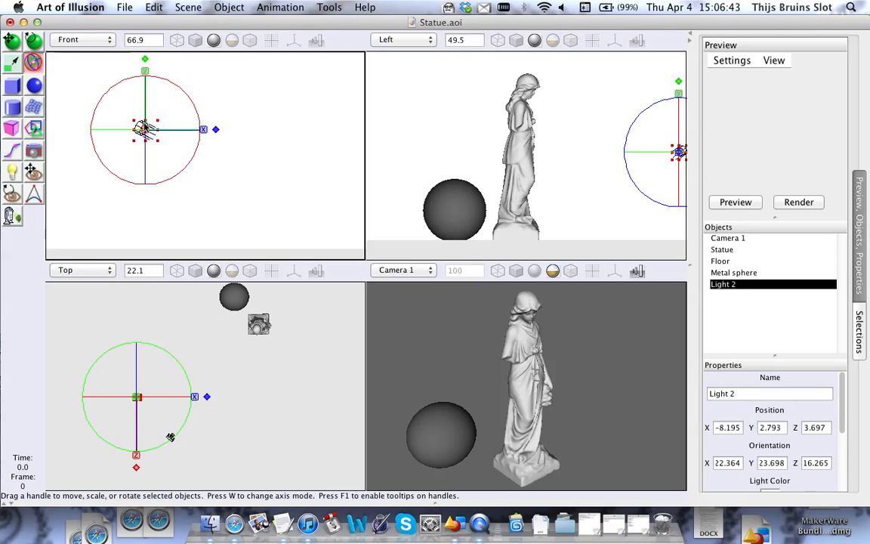
# Lower the directional light slightly along the vertical axis to about Y 2.6 and check its placement against the statue.
pyautogui.moveTo(146, 76); pyautogui.dragTo(146, 108)
pyautogui.moveTo(147, 59); pyautogui.dragTo(143, 137)
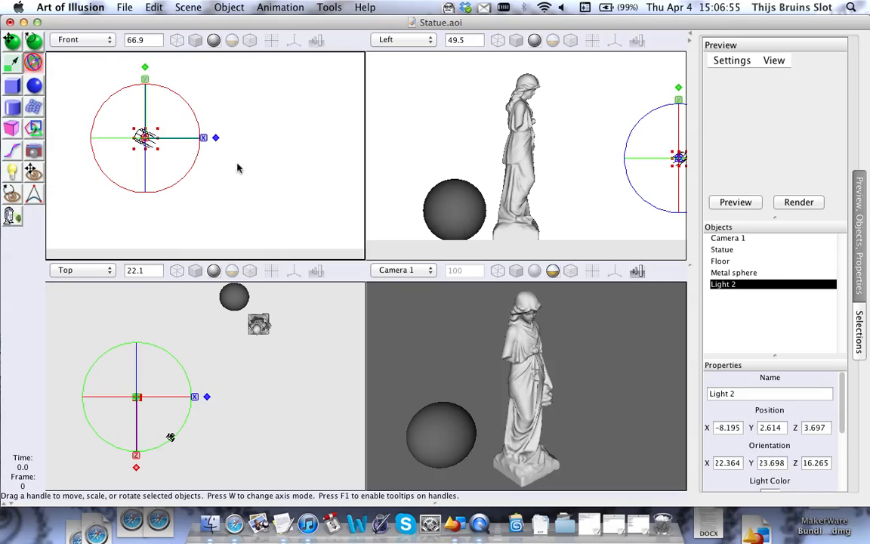
pyautogui.scroll(-2, 308, 197)
pyautogui.moveTo(308, 197); pyautogui.dragTo(256, 189, button='right')
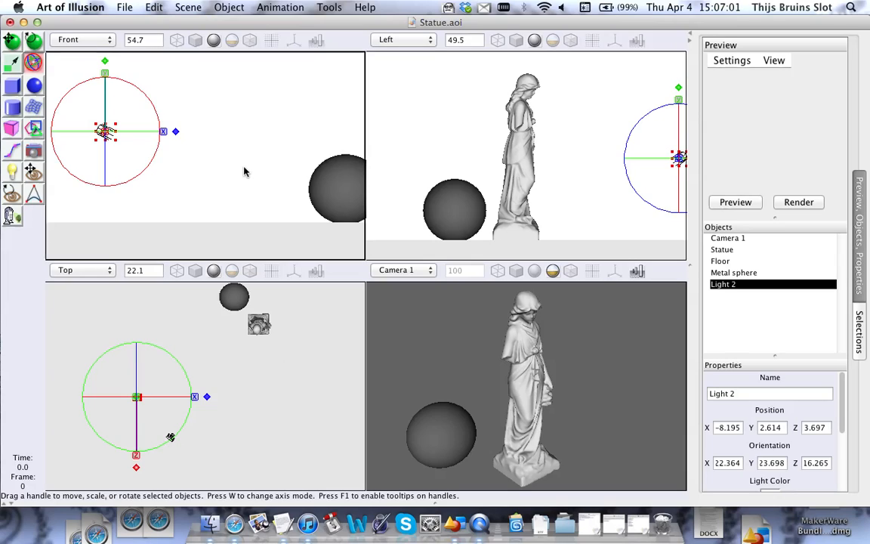
pyautogui.scroll(-2, 243, 169)
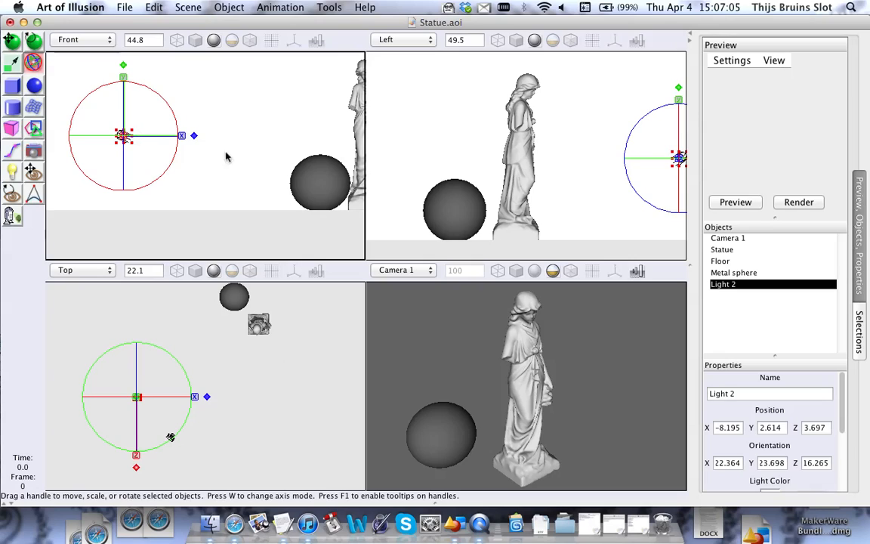
pyautogui.scroll(2, 227, 113)
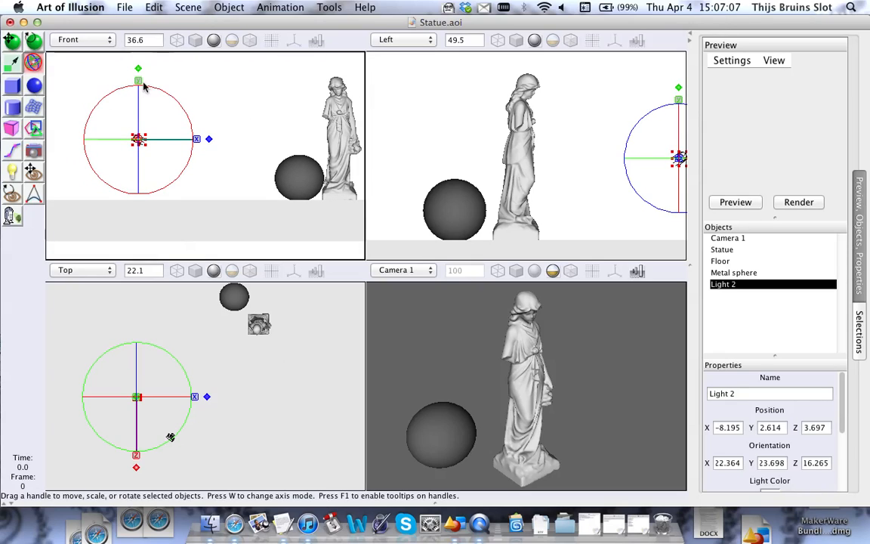
# Render an 800 by 600 image from Camera 1 with the Raytracer and Ambient Occlusion, inspect the lighting, and close the render.
pyautogui.click(188, 8)
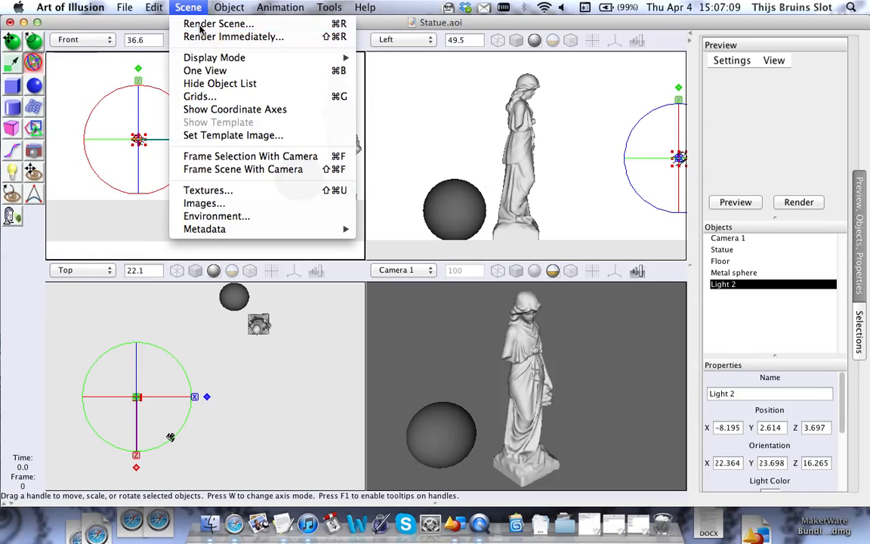
pyautogui.click(201, 25)
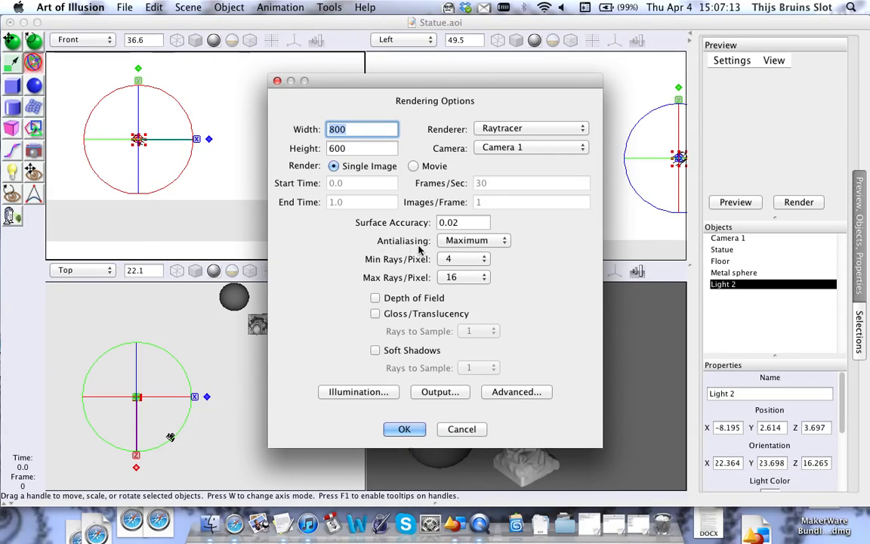
pyautogui.click(361, 391)
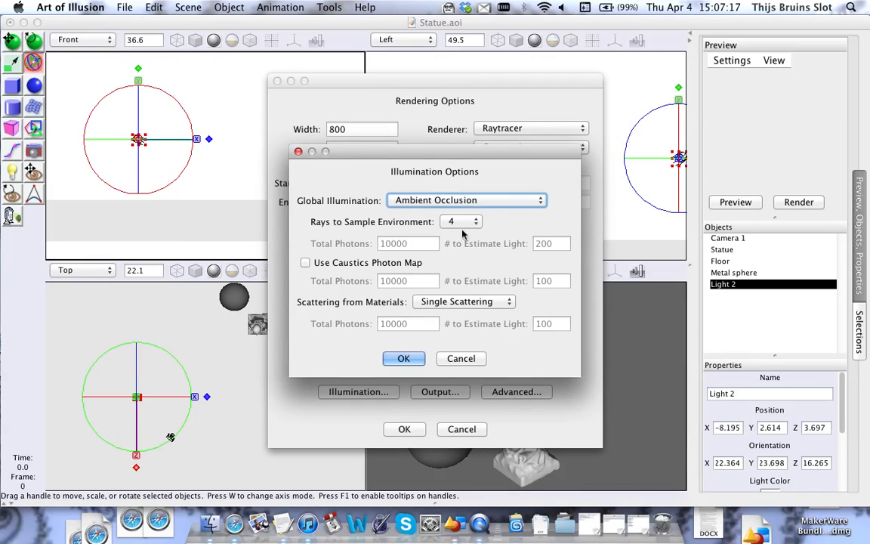
pyautogui.click(402, 359)
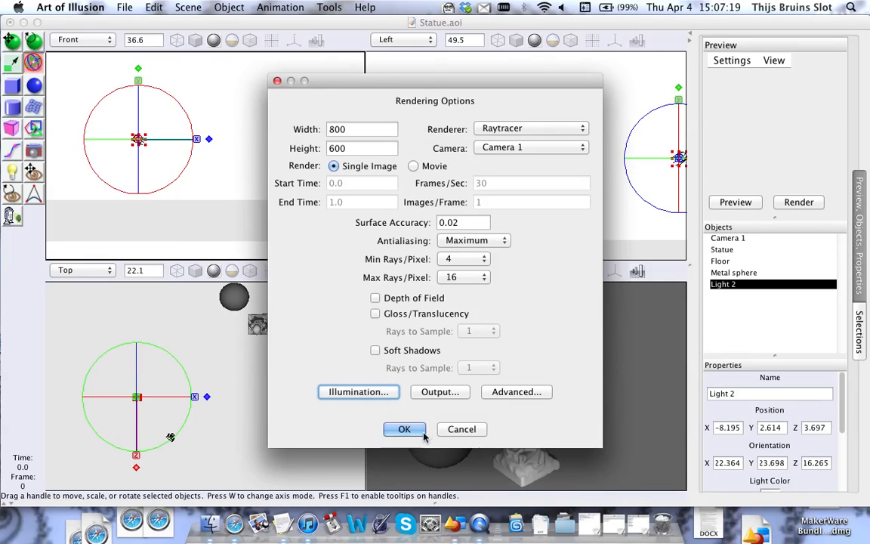
pyautogui.click(424, 430)
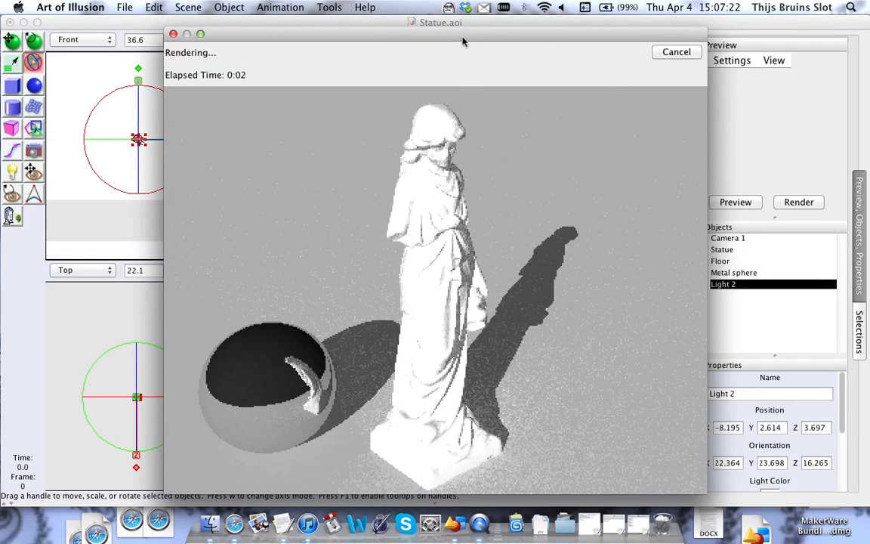
pyautogui.moveTo(462, 34); pyautogui.dragTo(471, 23)
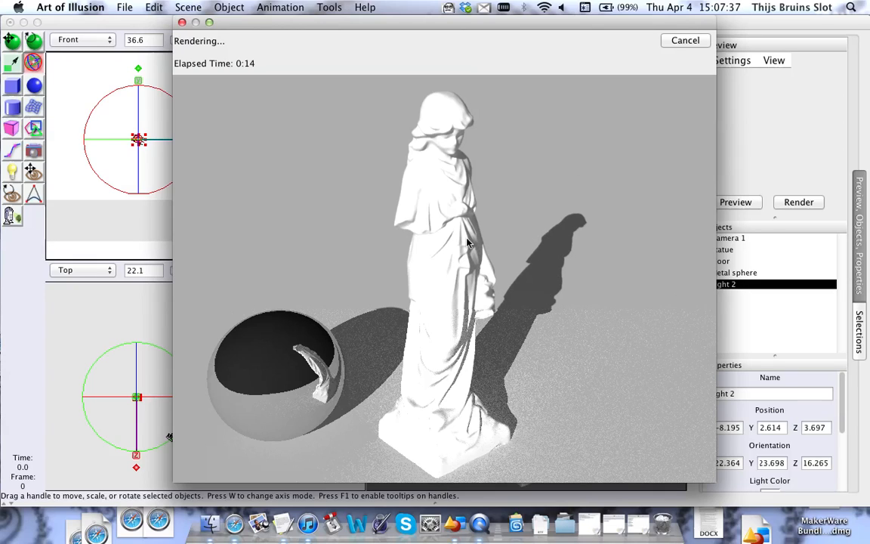
pyautogui.moveTo(401, 28); pyautogui.dragTo(448, 28)
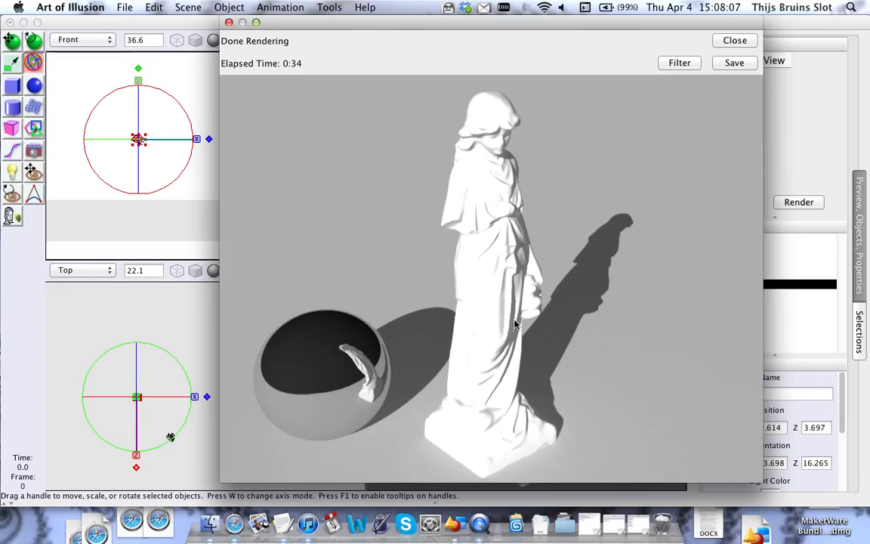
pyautogui.click(751, 43)
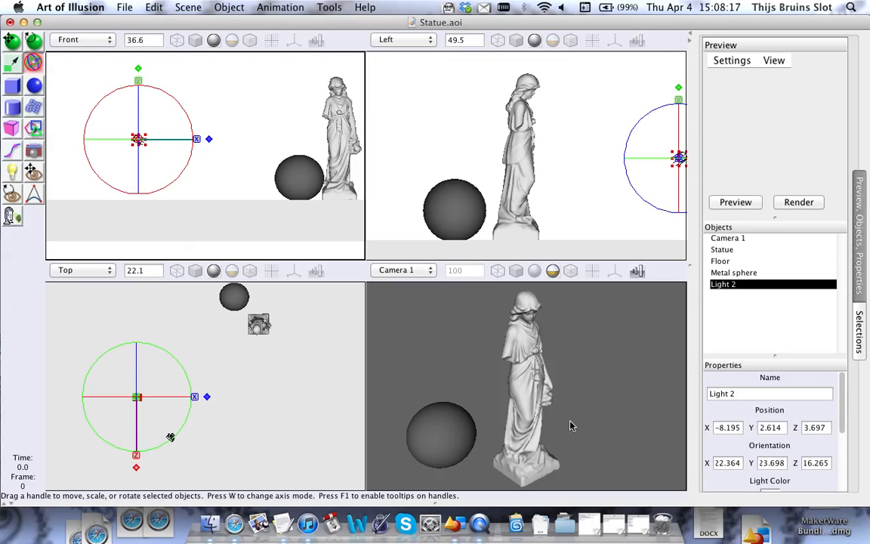
# Add a second directional light in the Top view at about X 4.1, Z -9.9, aimed at the statue.
pyautogui.click(11, 171)
pyautogui.scroll(-1, 217, 346)
pyautogui.scroll(-4, 217, 347)
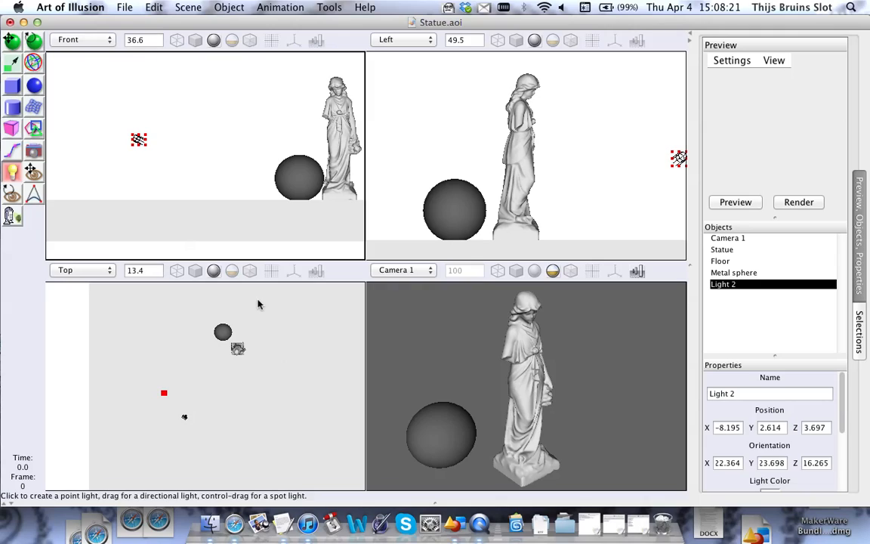
pyautogui.scroll(-2, 255, 309)
pyautogui.moveTo(263, 291); pyautogui.dragTo(234, 353)
pyautogui.scroll(-3, 562, 193)
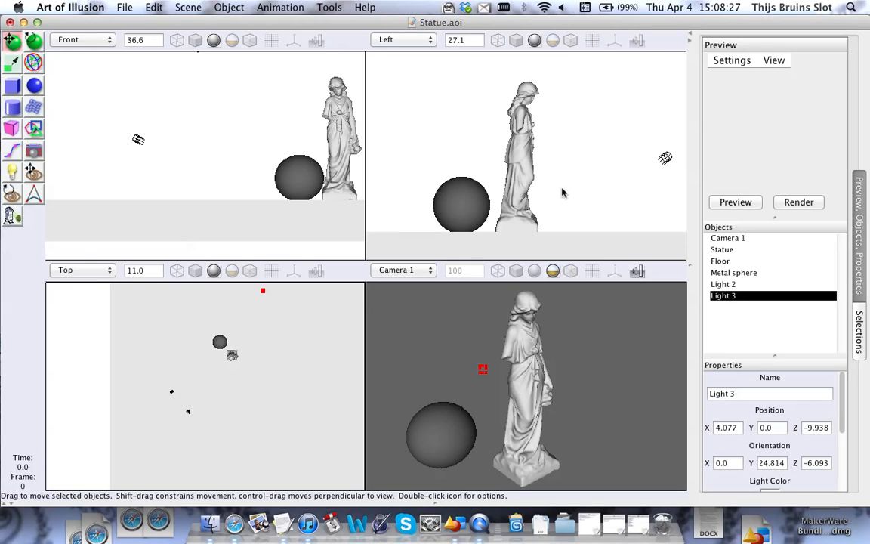
# Raise the second directional light to about Y 9 and rotate it in the Left view so it tilts downward toward the statue.
pyautogui.scroll(-2, 561, 192)
pyautogui.click(33, 62)
pyautogui.moveTo(415, 129); pyautogui.dragTo(437, 19)
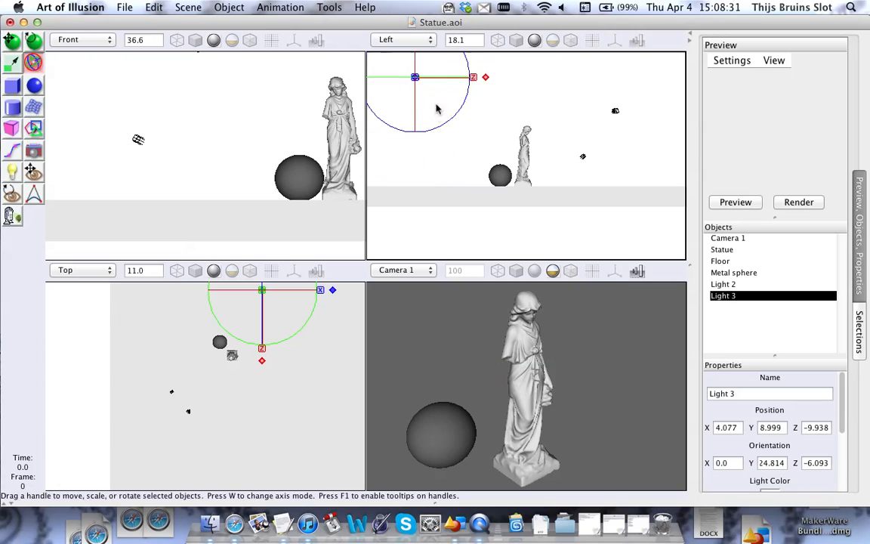
pyautogui.scroll(2, 439, 121)
pyautogui.moveTo(444, 139); pyautogui.dragTo(564, 211, button='middle')
pyautogui.scroll(2, 548, 191)
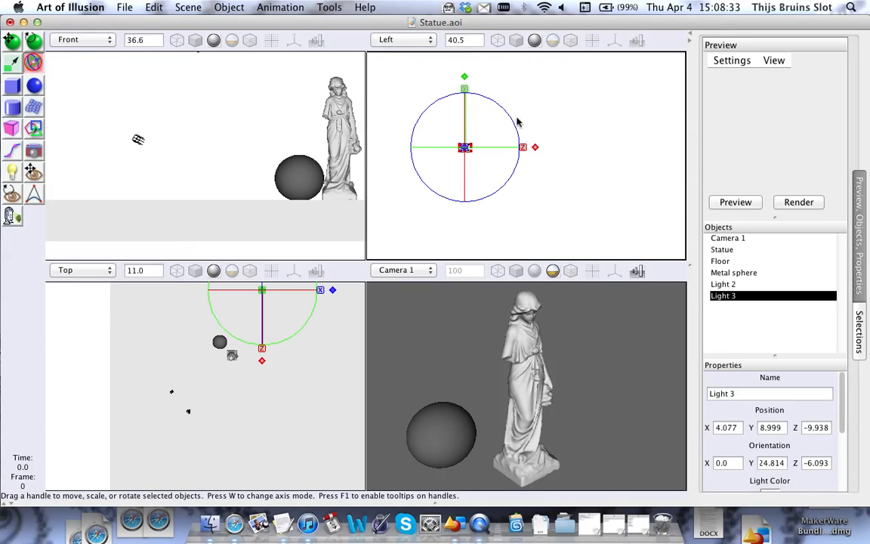
pyautogui.moveTo(512, 125); pyautogui.dragTo(536, 165)
# Set the second light's intensity to 0.39 and its color to pale blue with hue 0.55 and saturation 0.31.
pyautogui.scroll(-4, 808, 445)
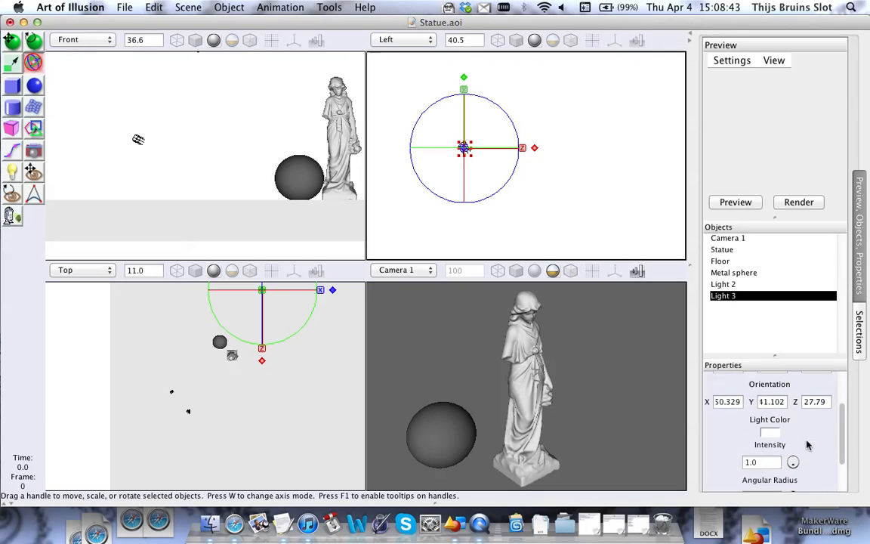
pyautogui.moveTo(793, 465); pyautogui.dragTo(782, 465)
pyautogui.click(772, 431)
pyautogui.moveTo(362, 241); pyautogui.dragTo(501, 241)
pyautogui.moveTo(361, 206); pyautogui.dragTo(443, 226)
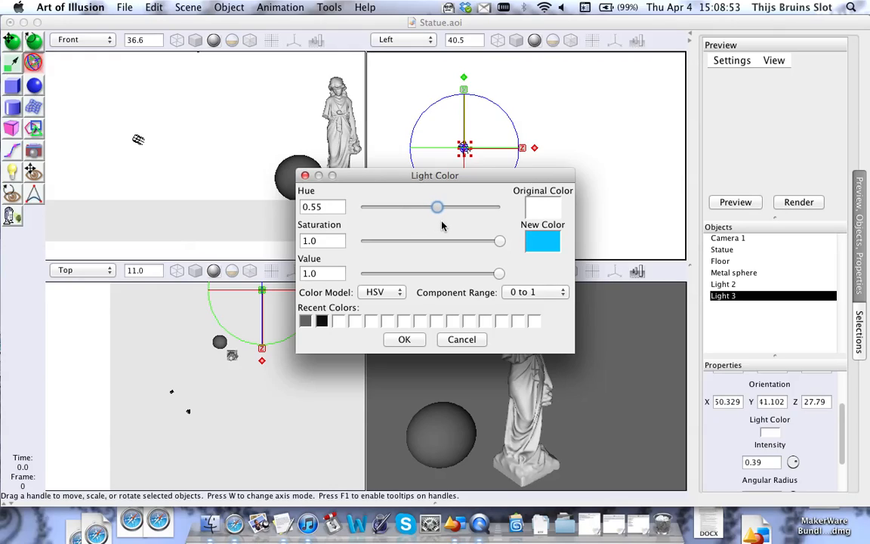
pyautogui.moveTo(499, 241); pyautogui.dragTo(406, 240)
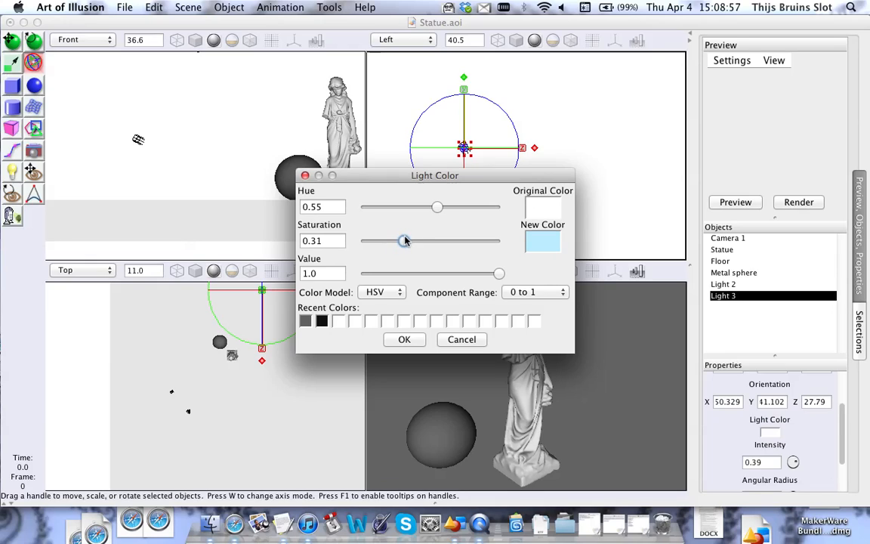
pyautogui.click(404, 339)
# Render the scene with both directional lights, inspect the brightness and shadows, and stop the render.
pyautogui.click(188, 7)
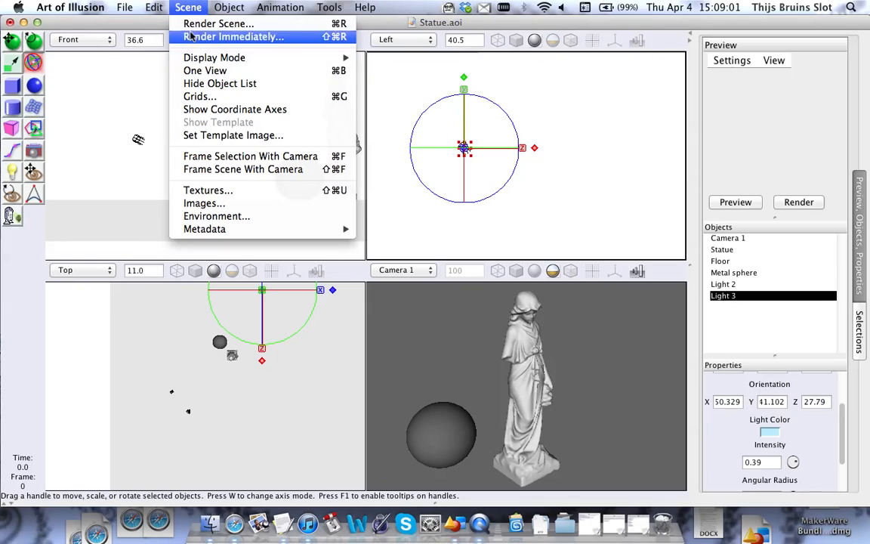
pyautogui.click(194, 23)
pyautogui.press('Return')
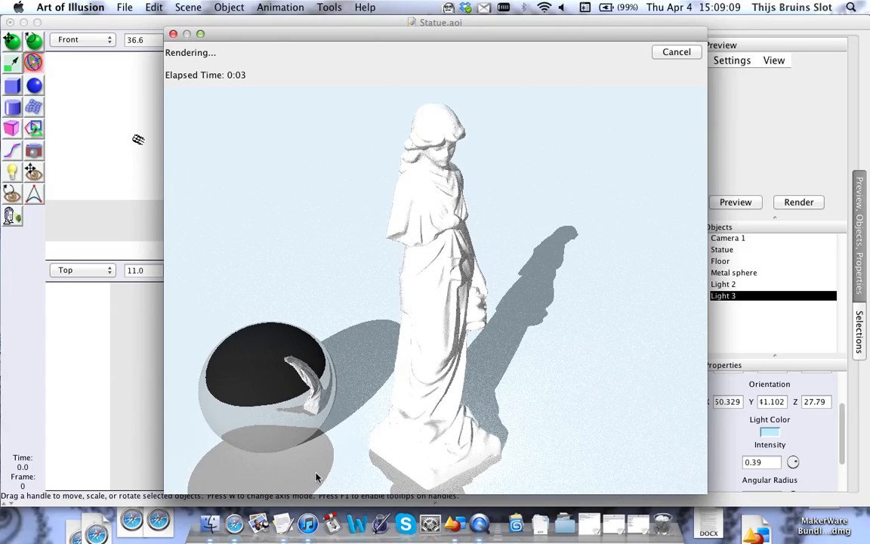
pyautogui.click(684, 57)
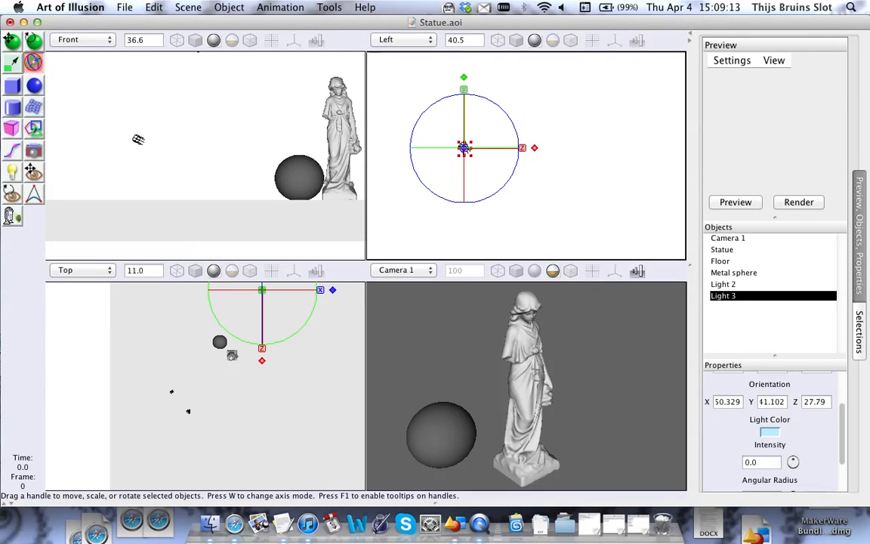
# Lower the second light's intensity to 0.055, render the scene again to judge the shadows, and stop the render.
pyautogui.moveTo(793, 462); pyautogui.dragTo(798, 461)
pyautogui.click(188, 7)
pyautogui.click(200, 20)
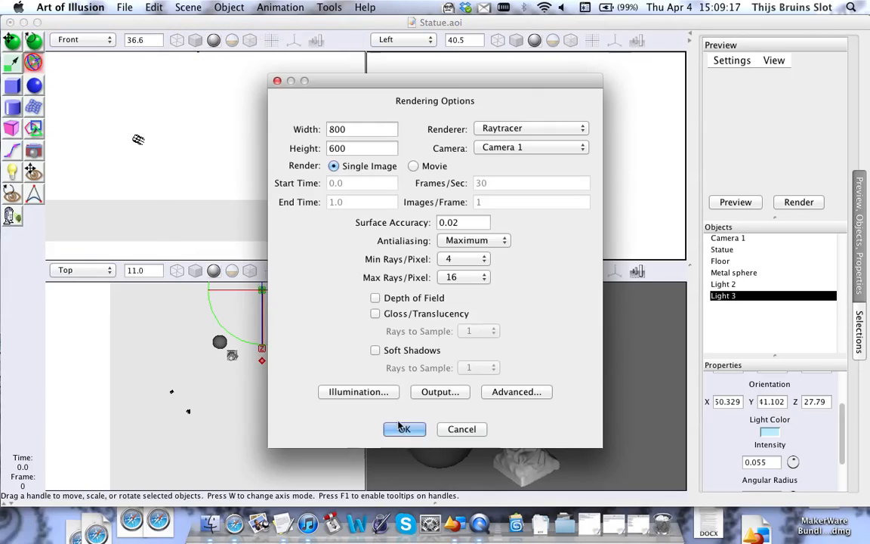
pyautogui.click(344, 479)
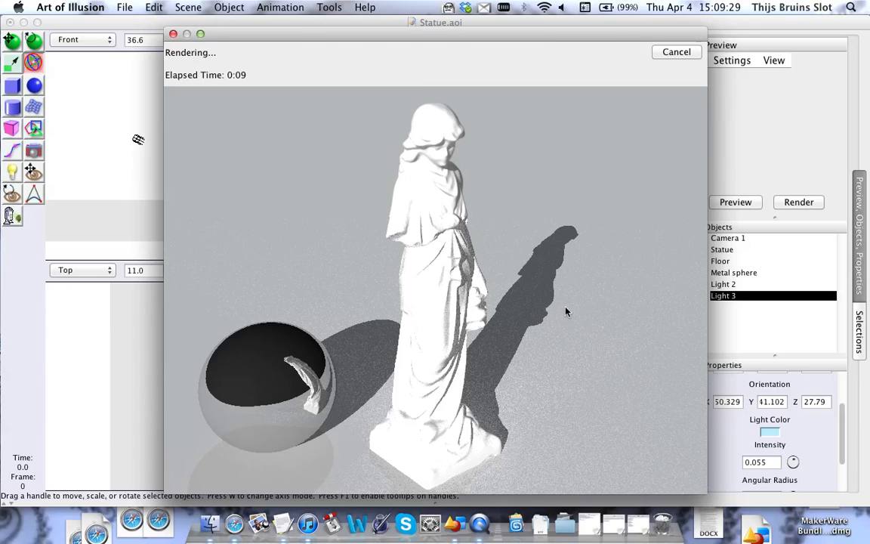
pyautogui.click(669, 52)
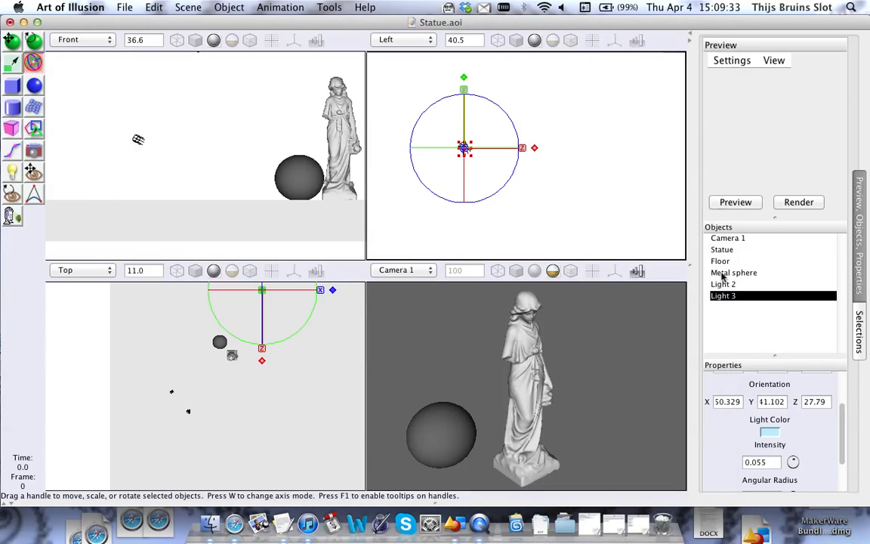
# Replace both directional lights with a point light beside the statue's base at about X 1.3, Y 0.9 in the Front view.
pyautogui.keyDown('shift'); pyautogui.click(723, 284); pyautogui.keyUp('shift')
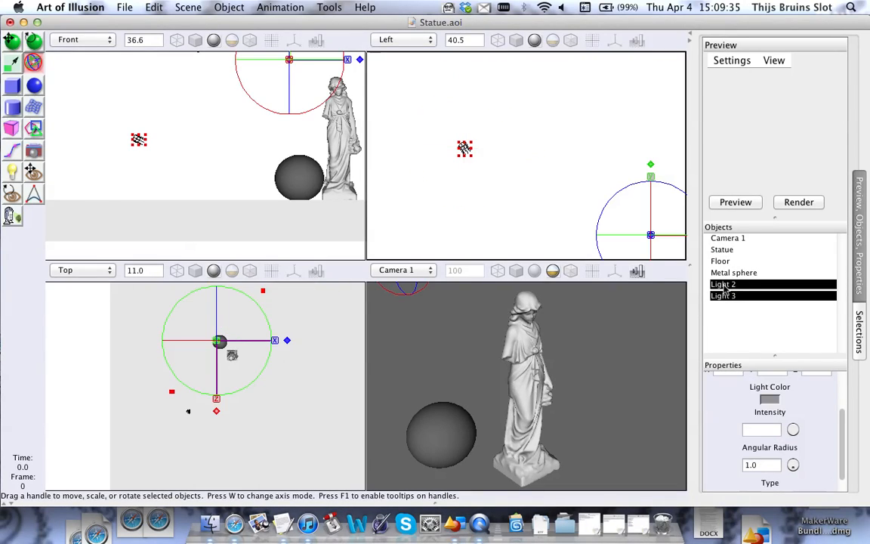
pyautogui.press('Delete')
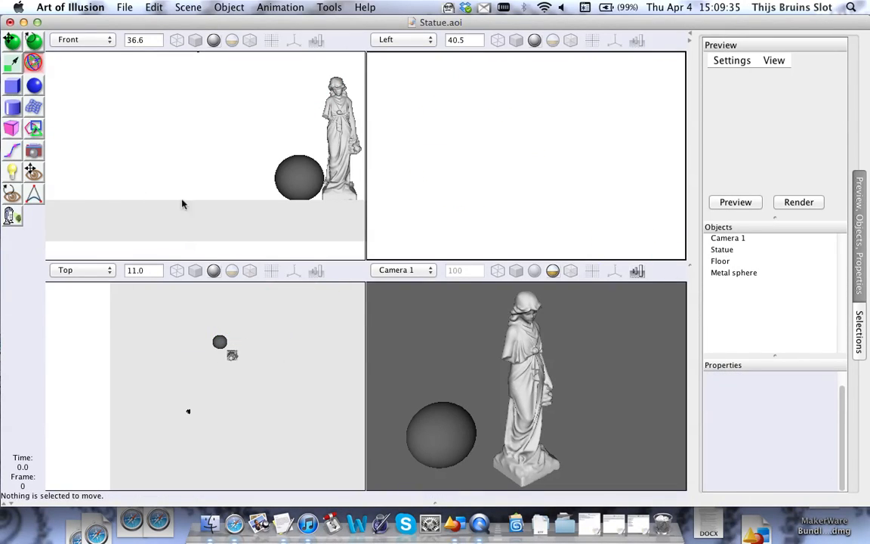
pyautogui.click(14, 173)
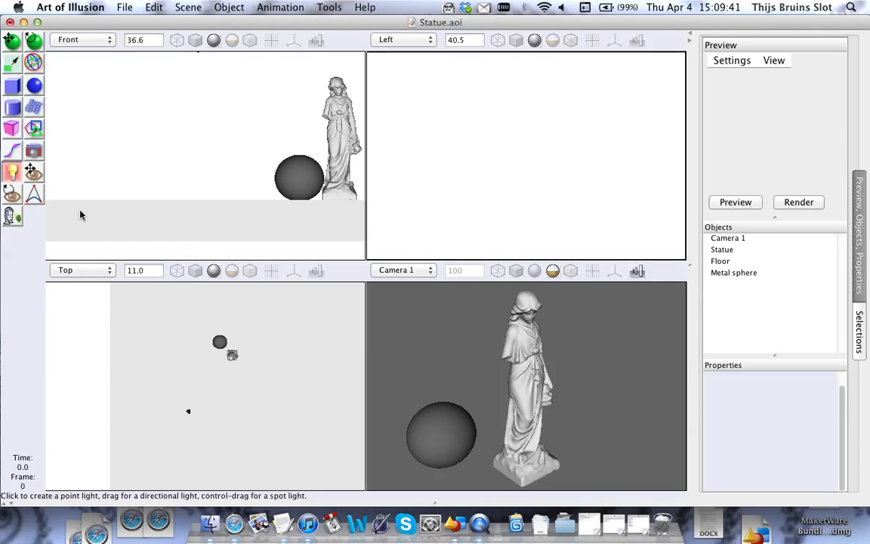
pyautogui.moveTo(268, 142); pyautogui.dragTo(186, 111, button='middle')
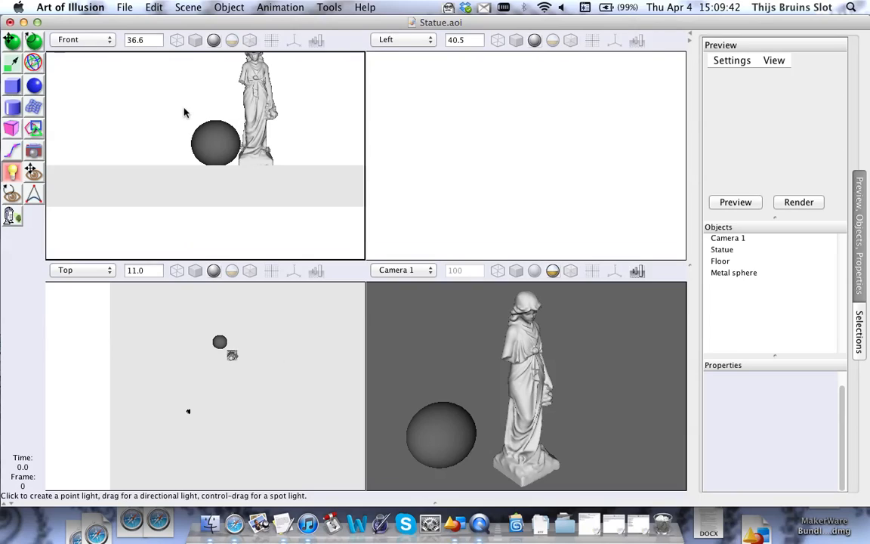
pyautogui.click(291, 146)
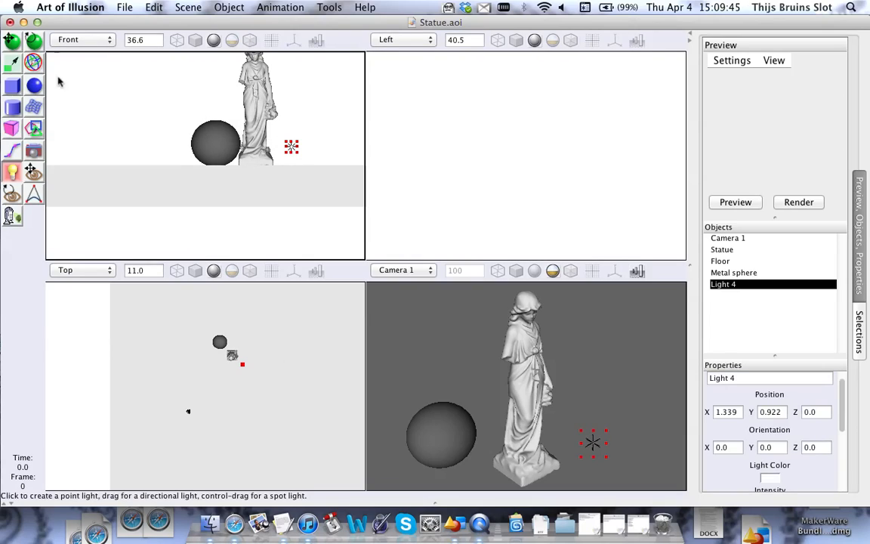
pyautogui.click(13, 40)
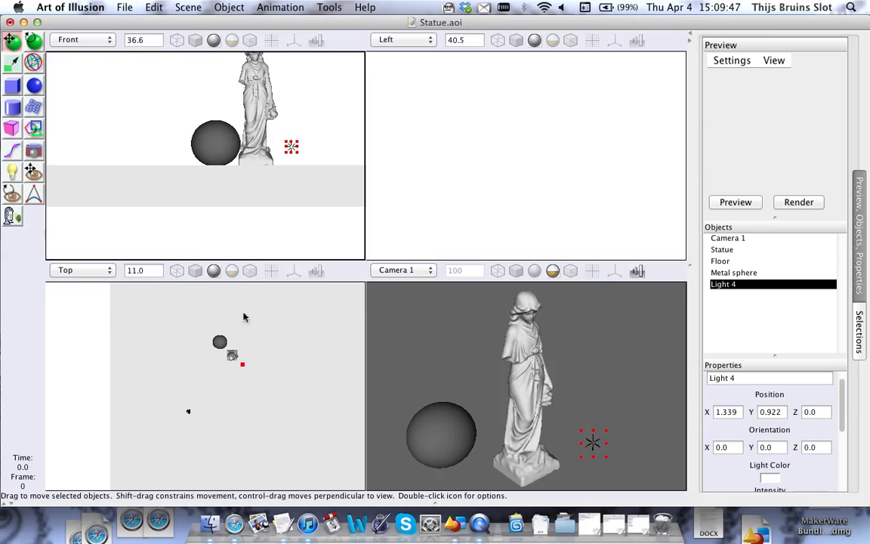
# Render an 800 by 600 Raytracer image from Camera 1 to inspect the point light's effect, and stop the render.
pyautogui.click(188, 7)
pyautogui.click(198, 25)
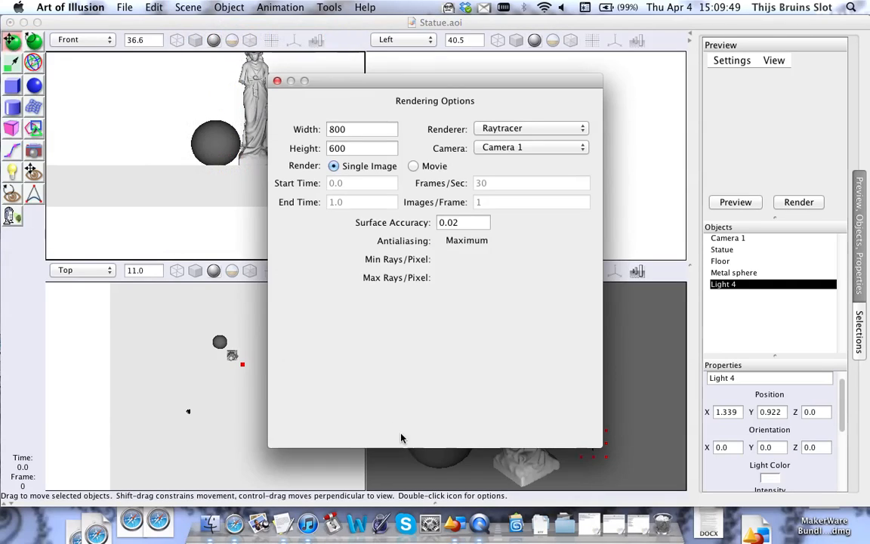
pyautogui.click(397, 427)
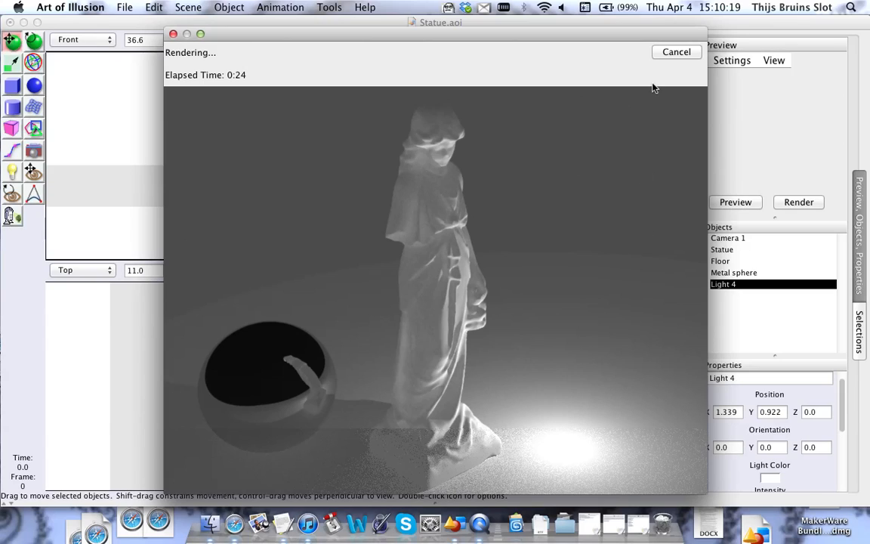
pyautogui.click(676, 52)
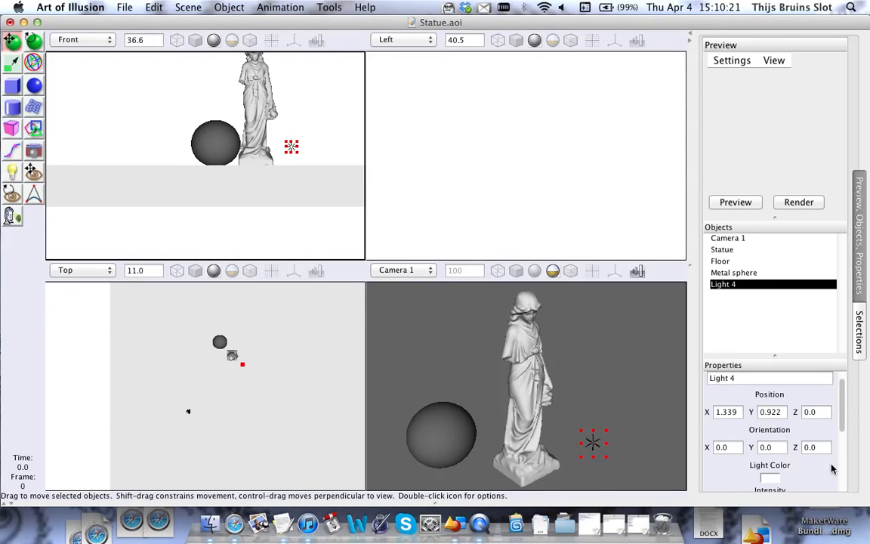
# Examine the point light's intensity, decay rate and radius settings.
pyautogui.scroll(-1, 844, 410)
pyautogui.moveTo(844, 410); pyautogui.dragTo(839, 459)
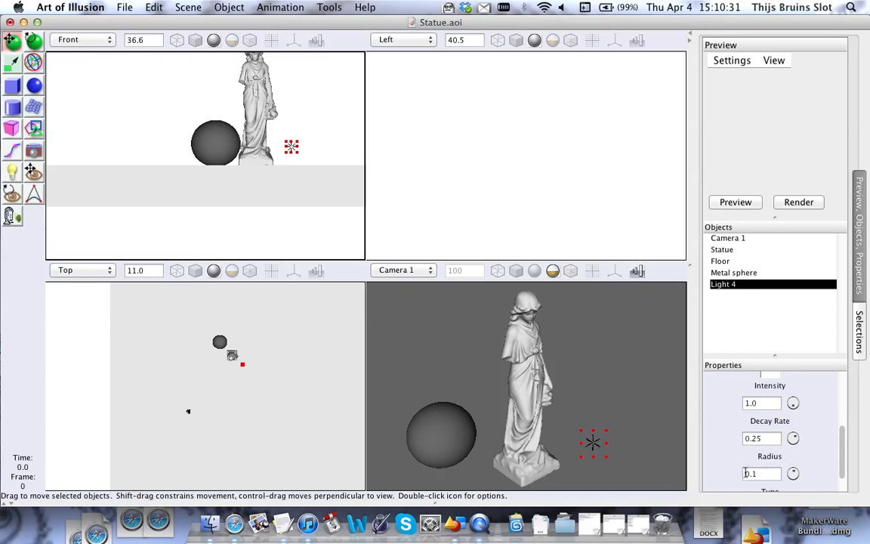
pyautogui.scroll(-2, 721, 453)
pyautogui.scroll(3, 710, 465)
pyautogui.scroll(1, 710, 464)
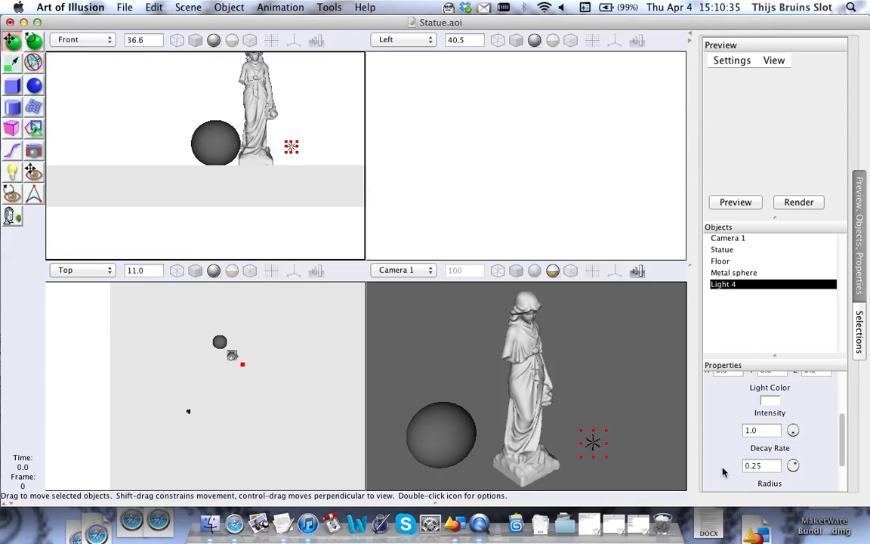
# Replace the point light with a spot light at about X 2.5, Y 0.35, aimed up at the statue in the Front view.
pyautogui.press('Delete')
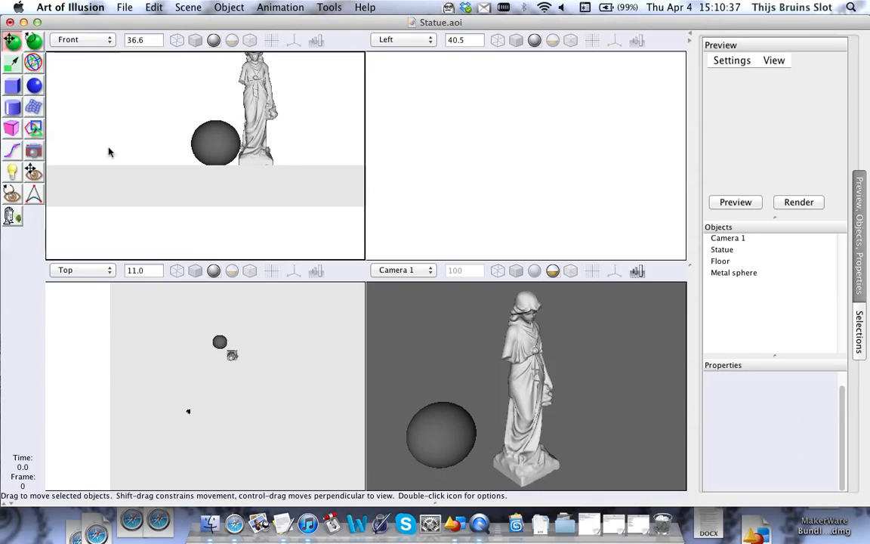
pyautogui.click(11, 172)
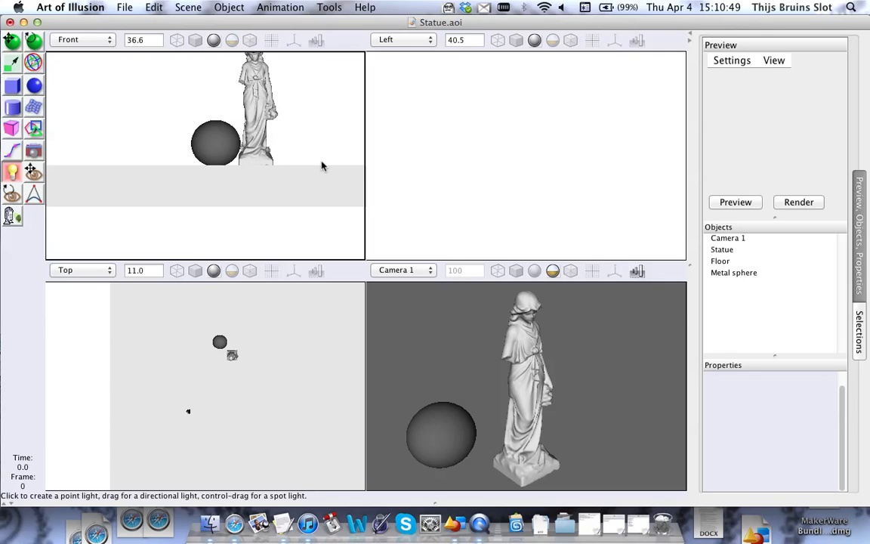
pyautogui.keyDown('ctrl'); pyautogui.moveTo(322, 165); pyautogui.dragTo(276, 99); pyautogui.keyUp('ctrl')
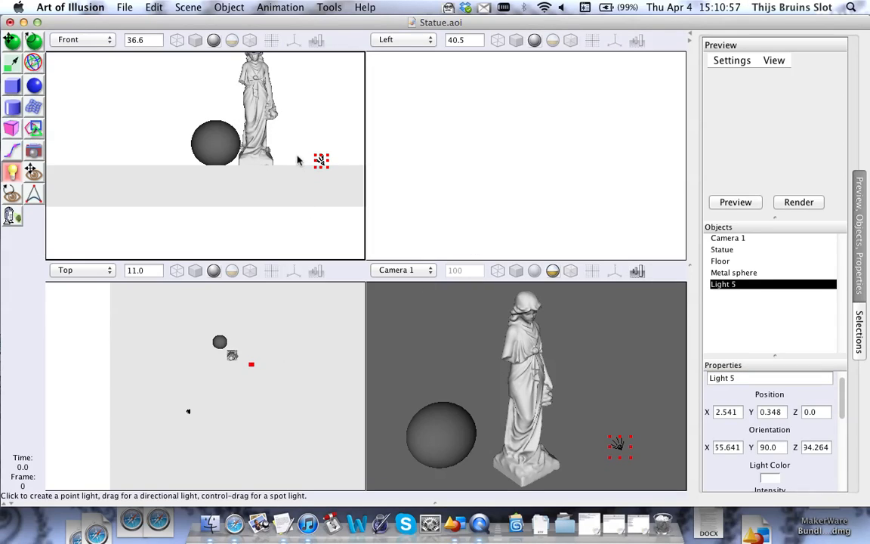
# Render an 800 by 600 Raytracer image from Camera 1 to inspect the spot light's effect, and close the render.
pyautogui.click(175, 6)
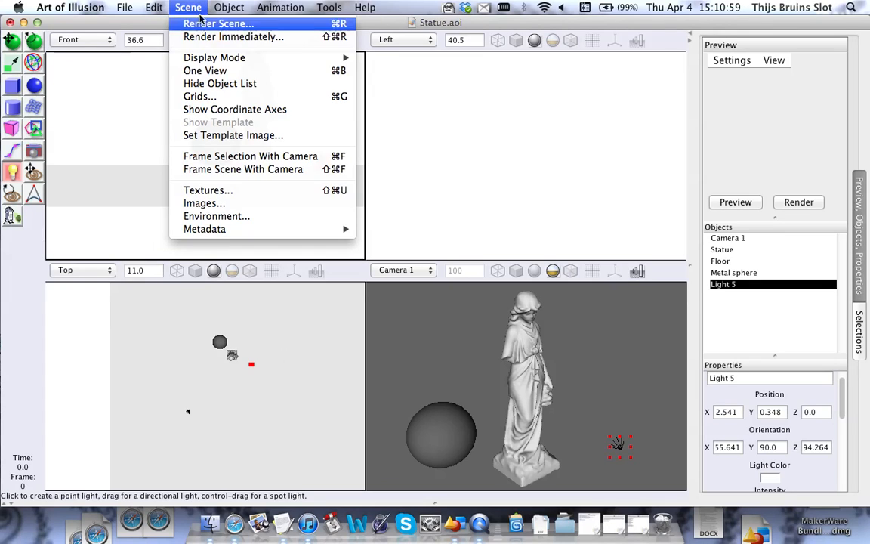
pyautogui.click(202, 25)
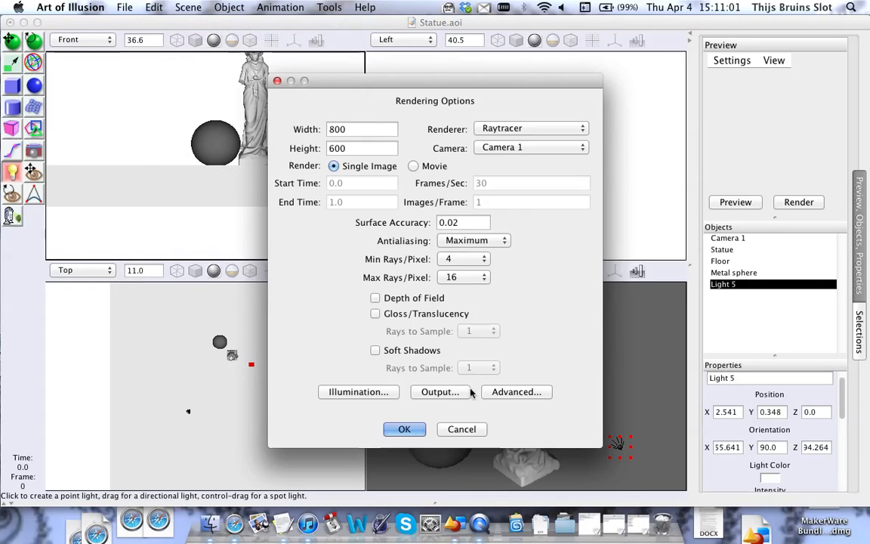
pyautogui.click(405, 427)
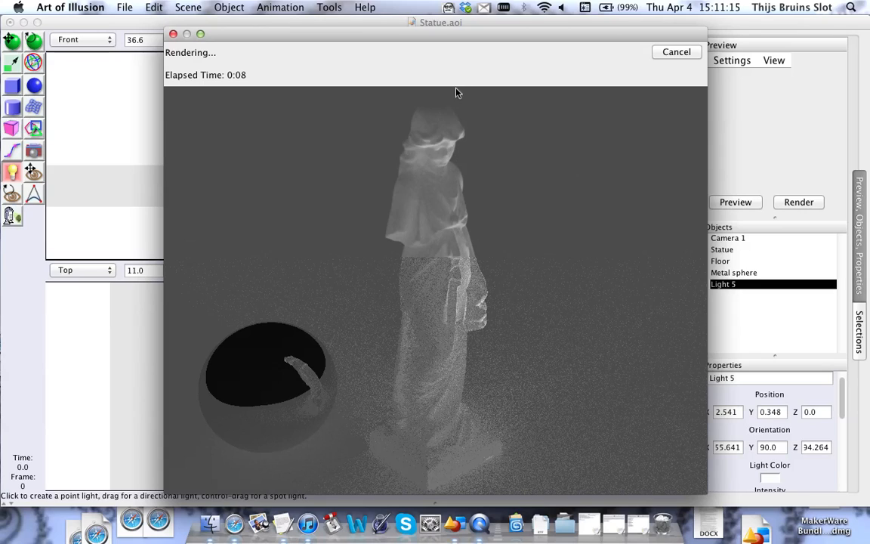
pyautogui.moveTo(462, 41); pyautogui.dragTo(423, 29)
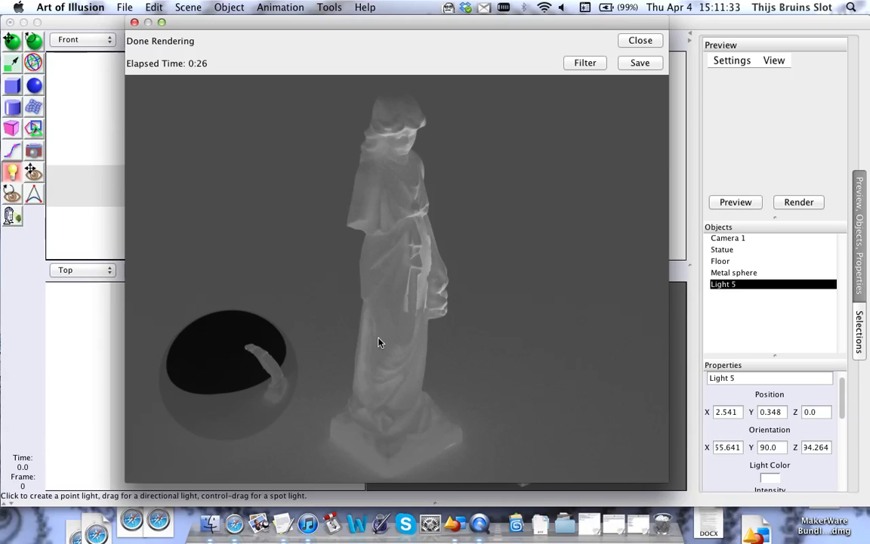
pyautogui.click(638, 40)
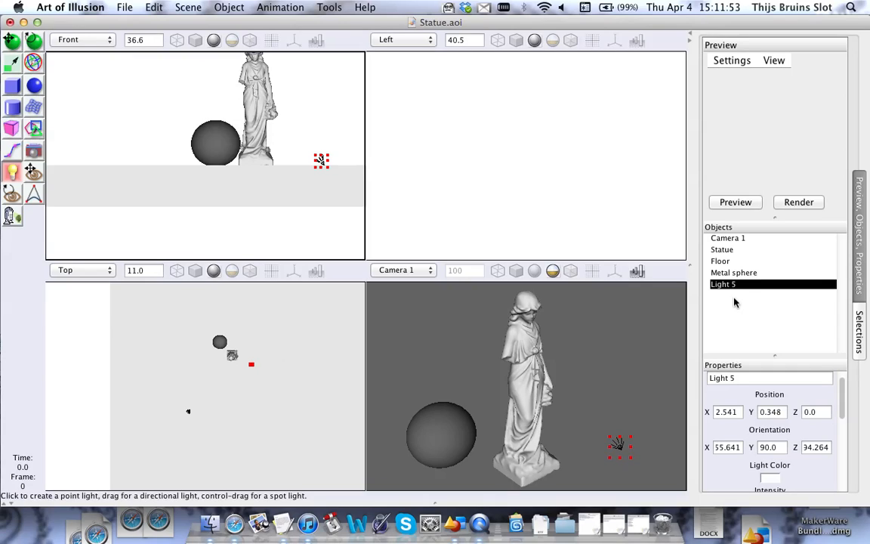
# Replace the spot light with a sphere at about X 2.2, Y 1.15, on the statue's right in the Front view.
pyautogui.press('Delete')
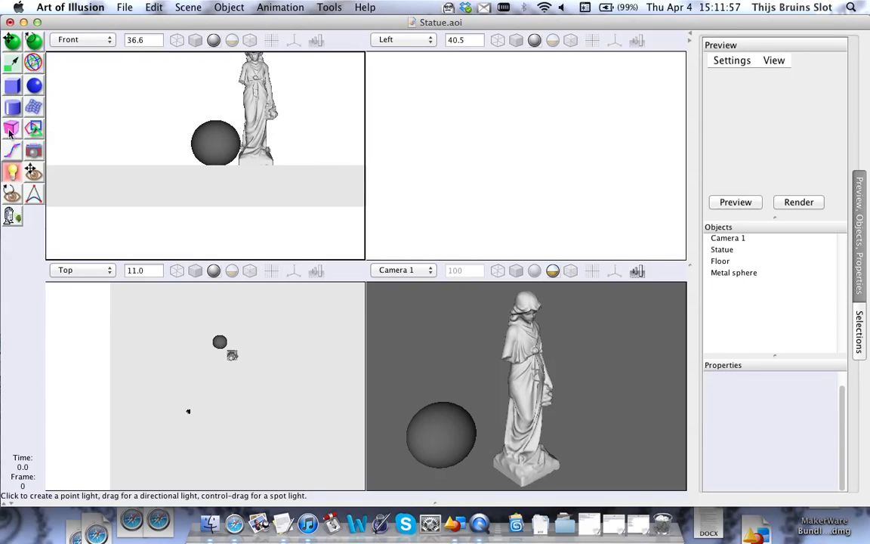
pyautogui.click(11, 39)
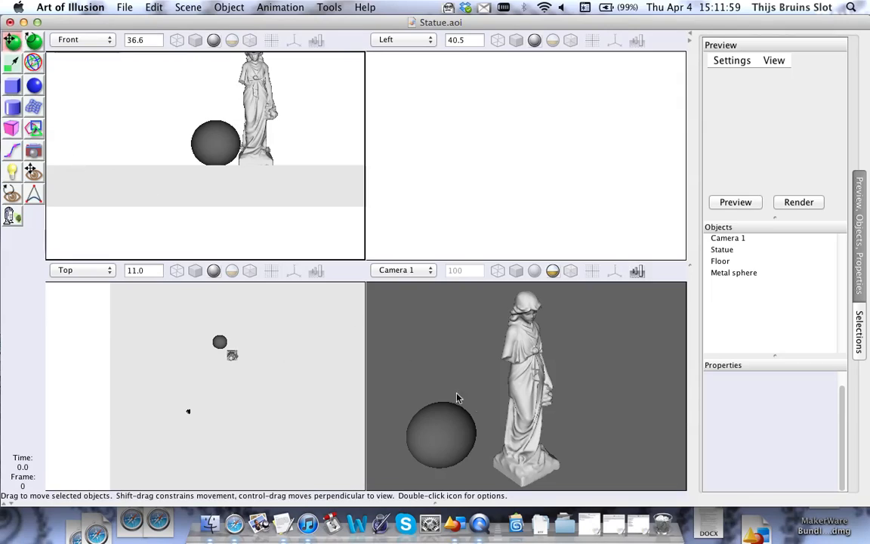
pyautogui.moveTo(283, 150); pyautogui.dragTo(238, 181, button='right')
pyautogui.click(34, 86)
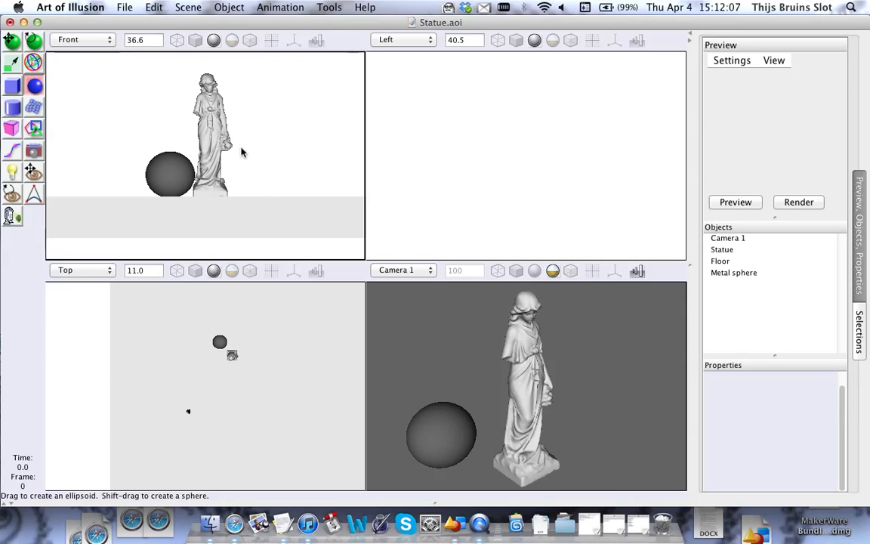
pyautogui.moveTo(243, 151); pyautogui.dragTo(295, 200)
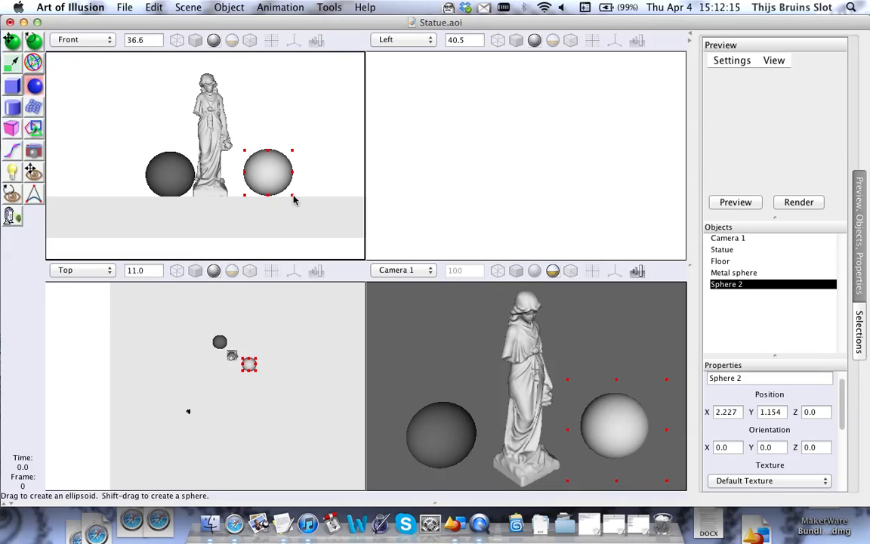
# Move the new sphere in the Top view to about X 1.19, Z 0.67, closer to the camera.
pyautogui.click(12, 42)
pyautogui.scroll(3, 195, 402)
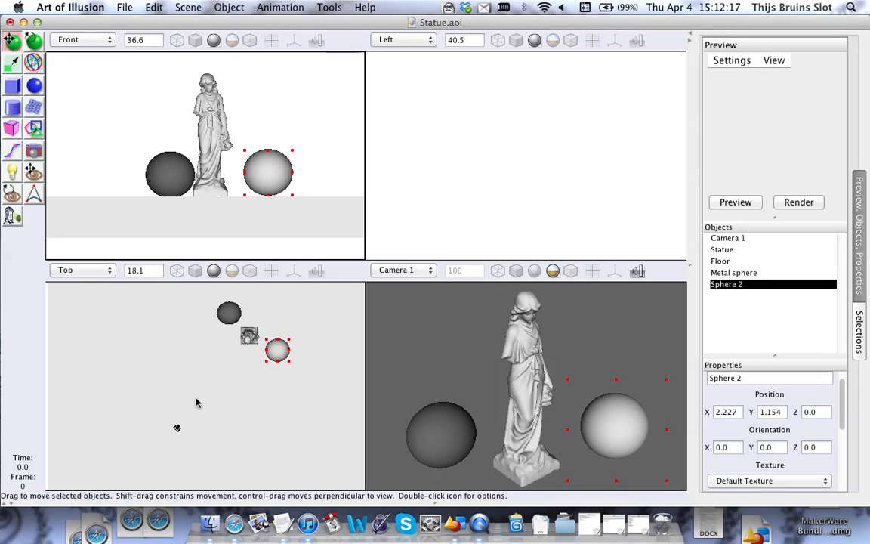
pyautogui.scroll(3, 195, 402)
pyautogui.moveTo(316, 327); pyautogui.dragTo(298, 347)
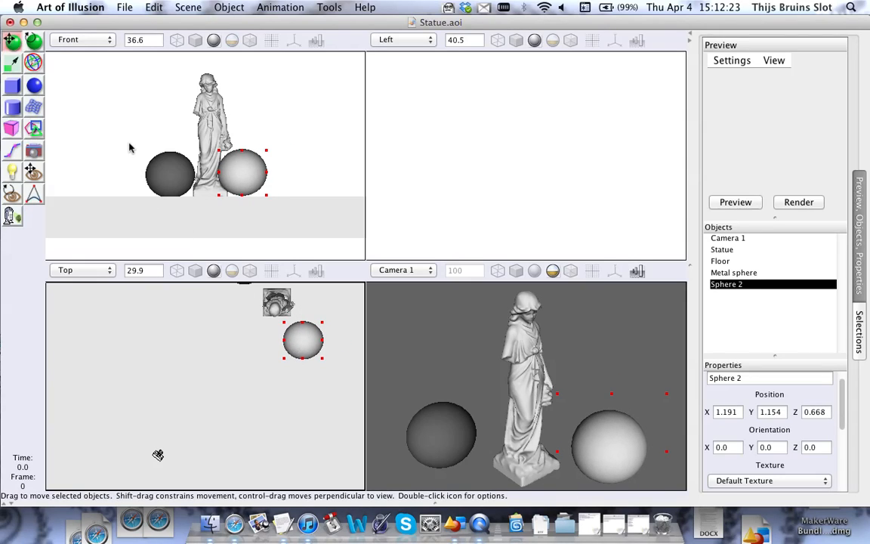
# Open the scene's textures and examine the Metal and Default Texture previews.
pyautogui.click(188, 7)
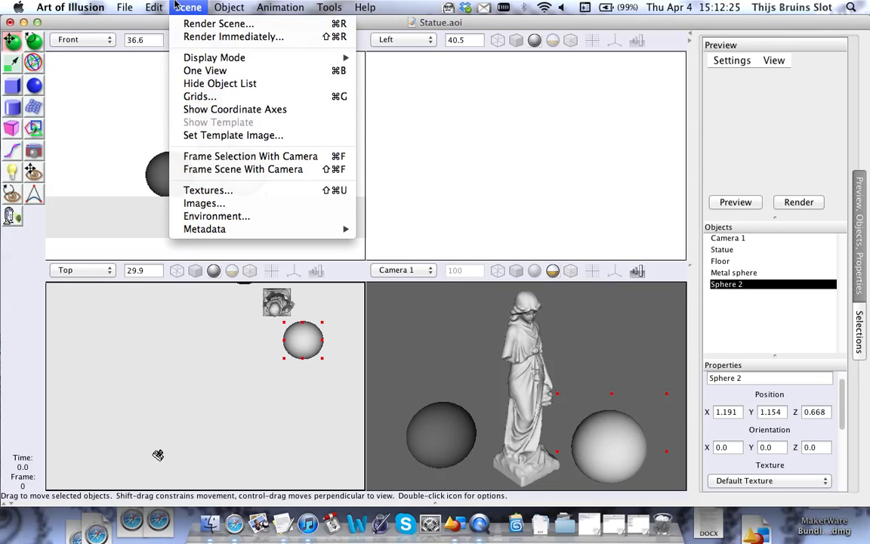
pyautogui.click(234, 190)
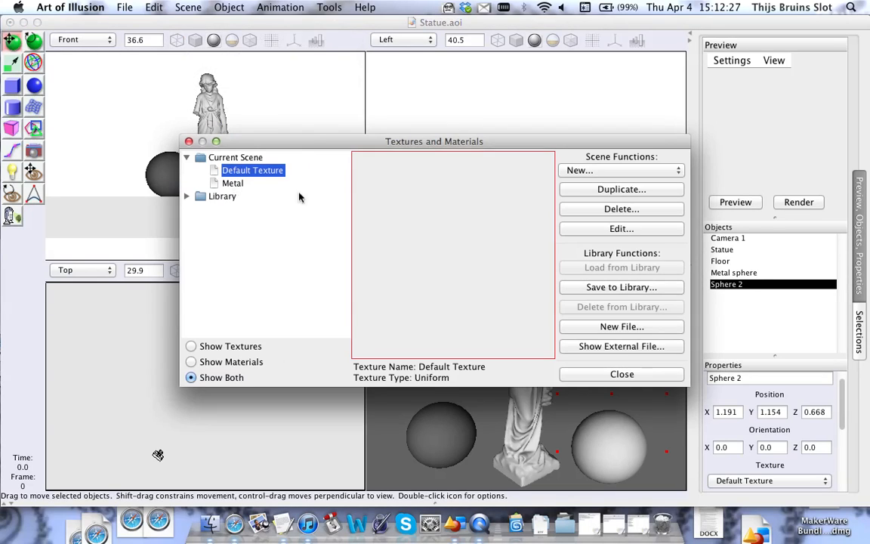
pyautogui.moveTo(287, 137); pyautogui.dragTo(395, 64)
pyautogui.click(351, 106)
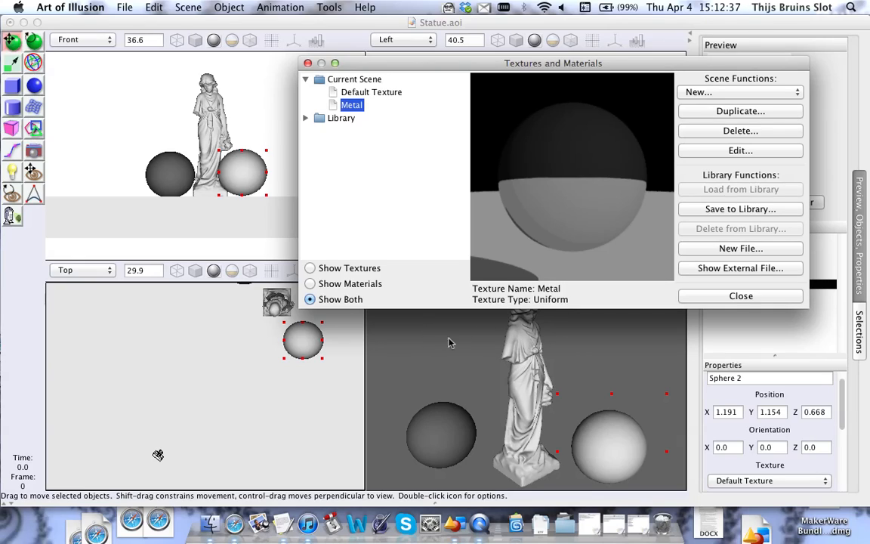
pyautogui.click(352, 93)
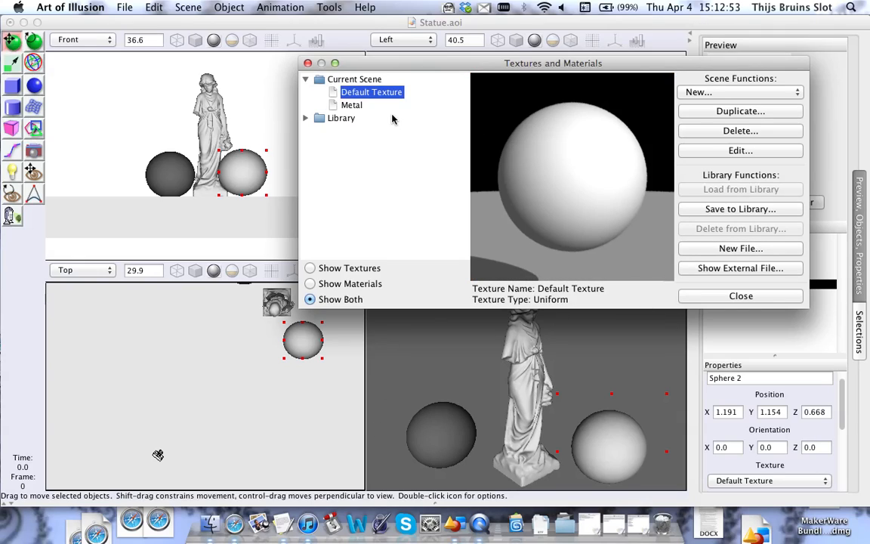
# Create a new uniform texture and name it Emissive.
pyautogui.click(717, 91)
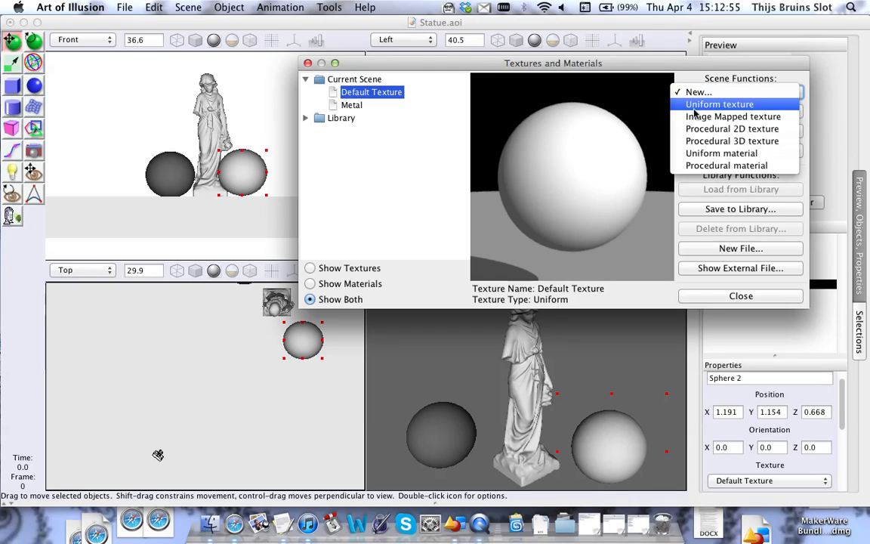
pyautogui.click(770, 109)
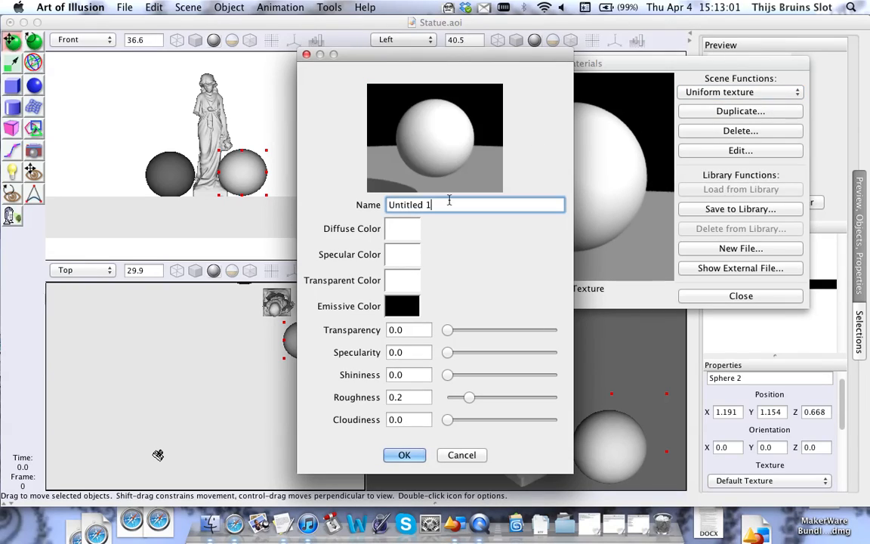
pyautogui.moveTo(448, 200); pyautogui.dragTo(360, 201)
pyautogui.write('Emissive')
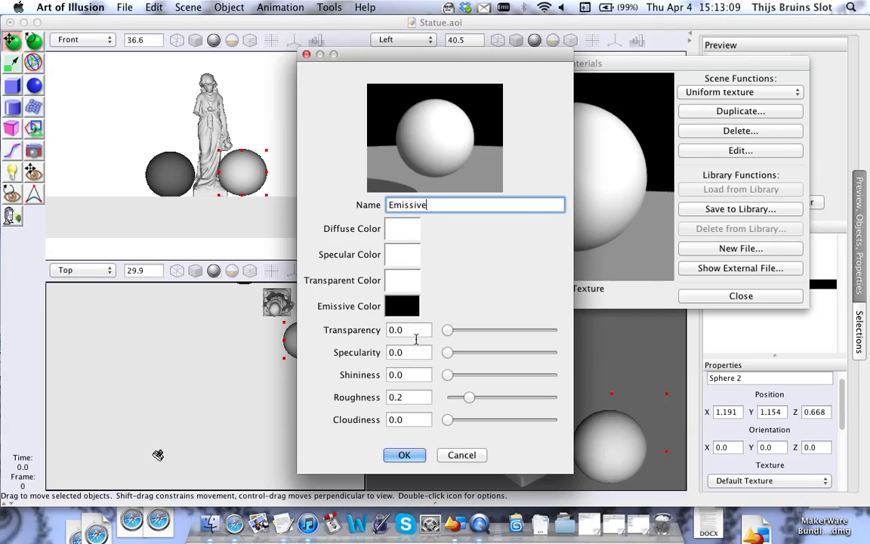
# Set the Emissive texture's emissive color to white with a value of 1.0, and close the texture list.
pyautogui.click(406, 310)
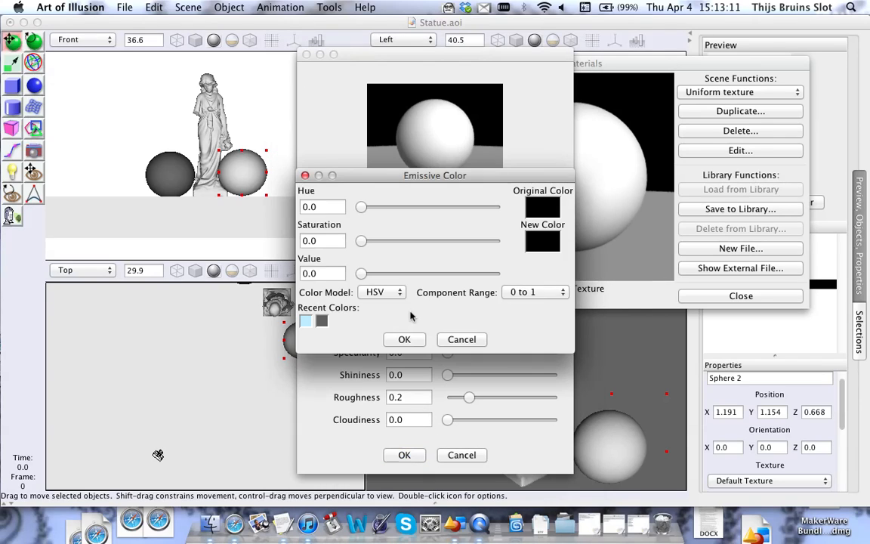
pyautogui.moveTo(388, 175); pyautogui.dragTo(158, 154)
pyautogui.moveTo(130, 253); pyautogui.dragTo(268, 253)
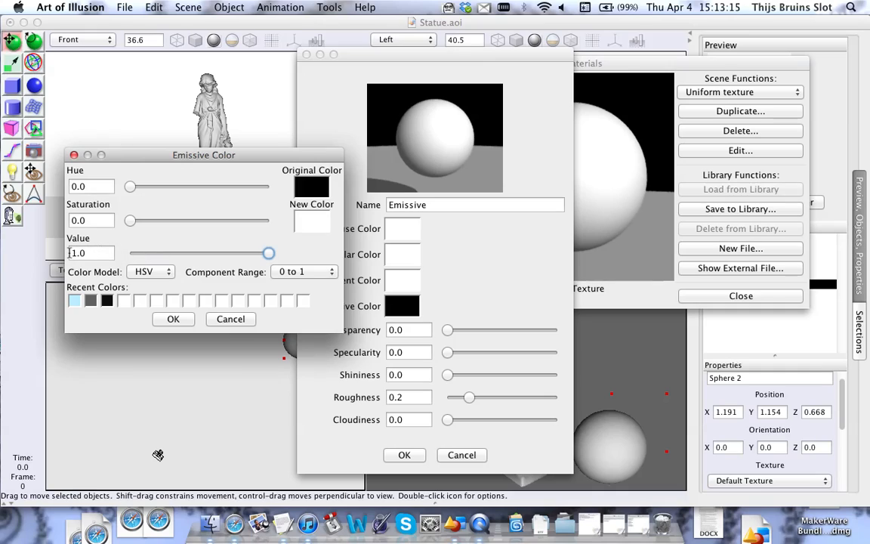
pyautogui.click(172, 320)
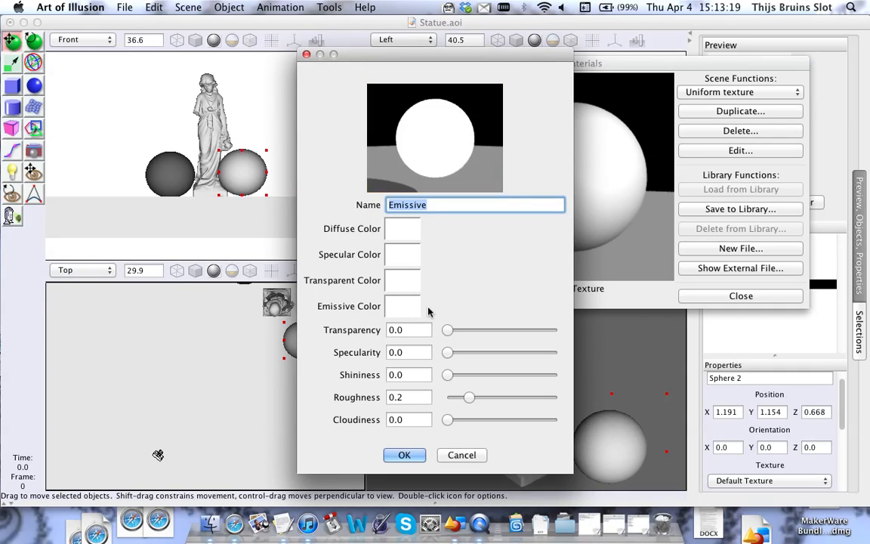
pyautogui.click(401, 455)
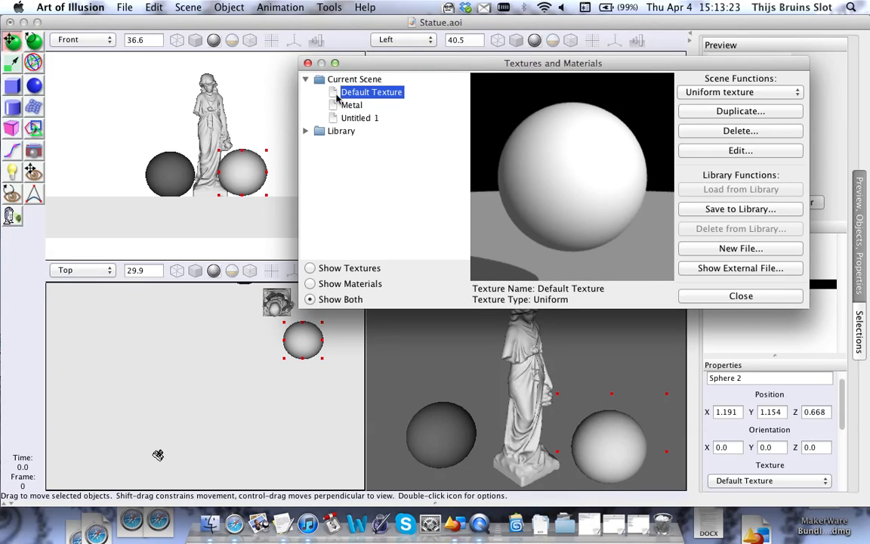
pyautogui.click(352, 118)
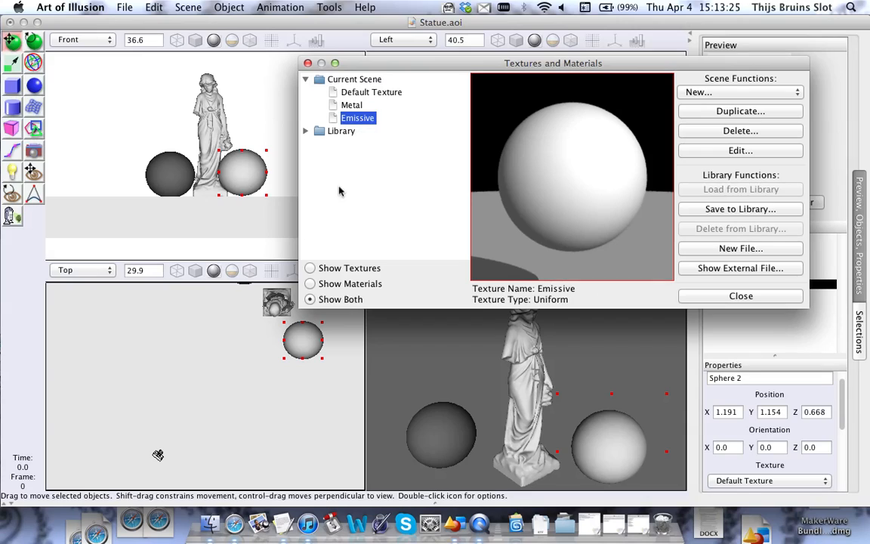
pyautogui.click(307, 63)
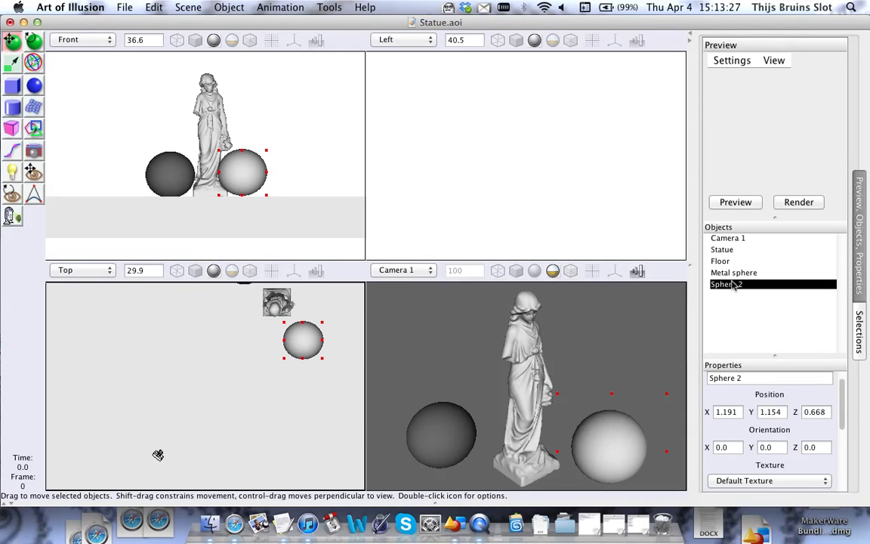
# Assign the Emissive texture to Sphere 2.
pyautogui.click(229, 7)
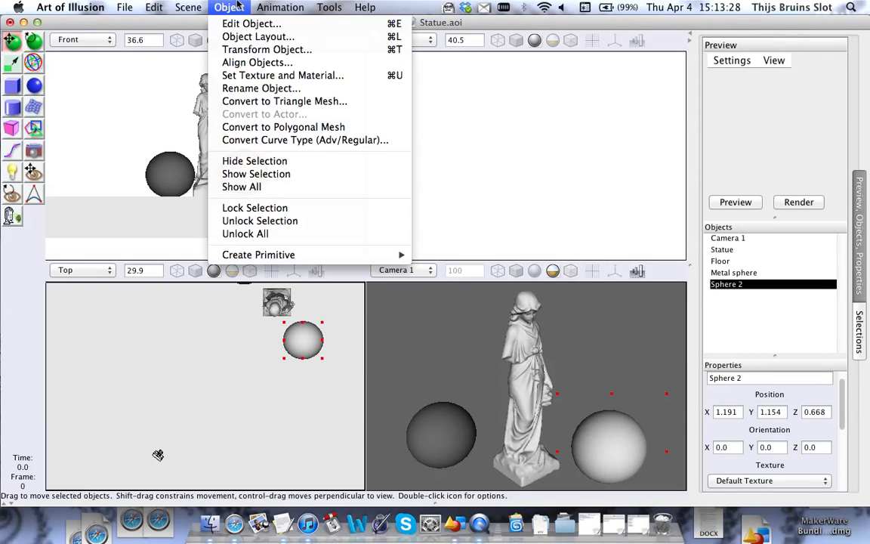
pyautogui.click(248, 78)
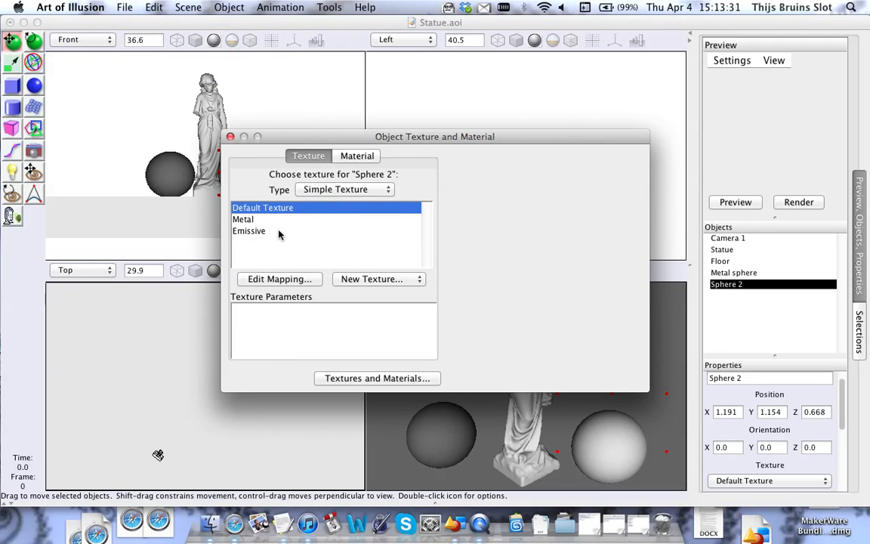
pyautogui.click(258, 231)
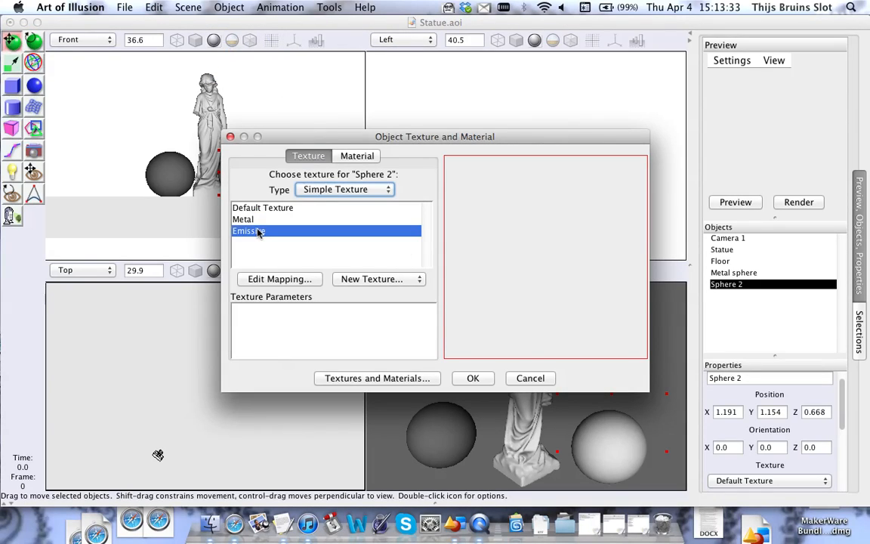
pyautogui.click(472, 378)
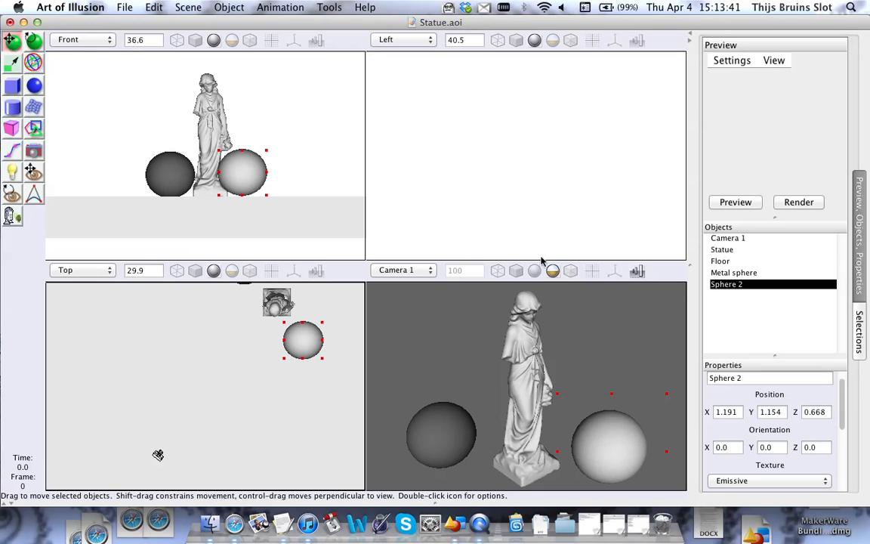
# Render an 800 by 600 Raytracer image from Camera 1 to inspect the emissive sphere's light, and close the render.
pyautogui.click(226, 7)
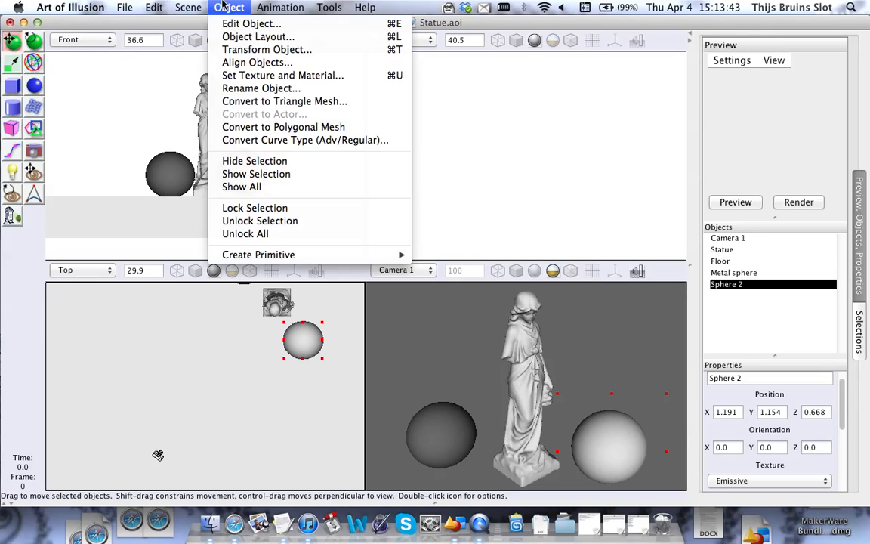
pyautogui.moveTo(192, 7)
pyautogui.click(219, 24)
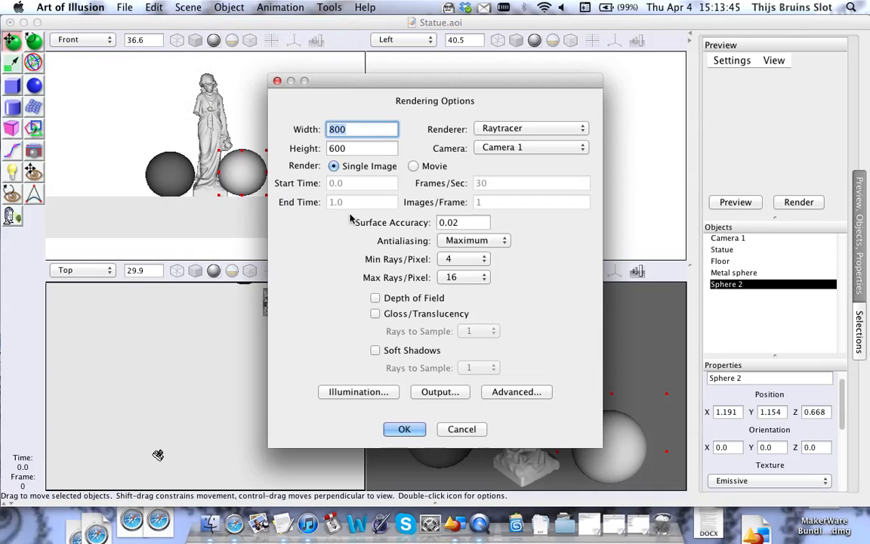
pyautogui.click(405, 428)
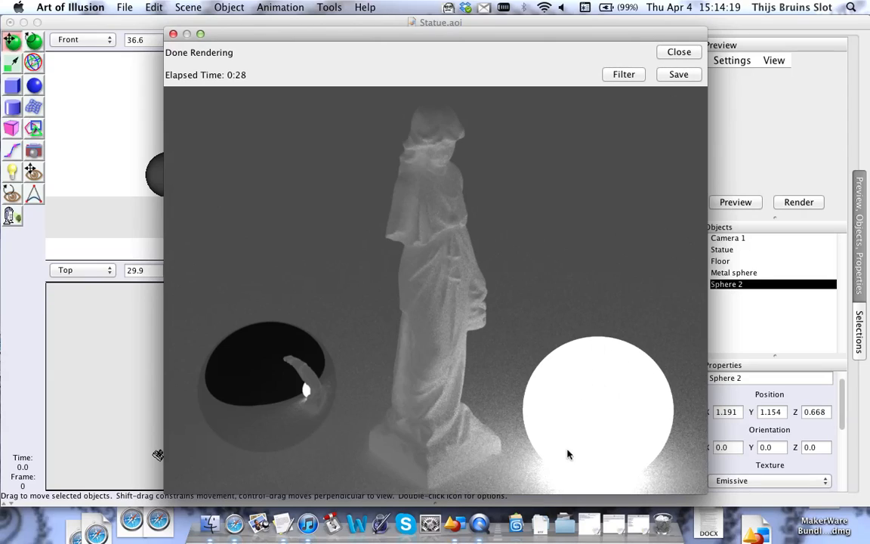
pyautogui.click(677, 52)
# Examine the Emissive texture's settings and its emissive color values.
pyautogui.click(188, 7)
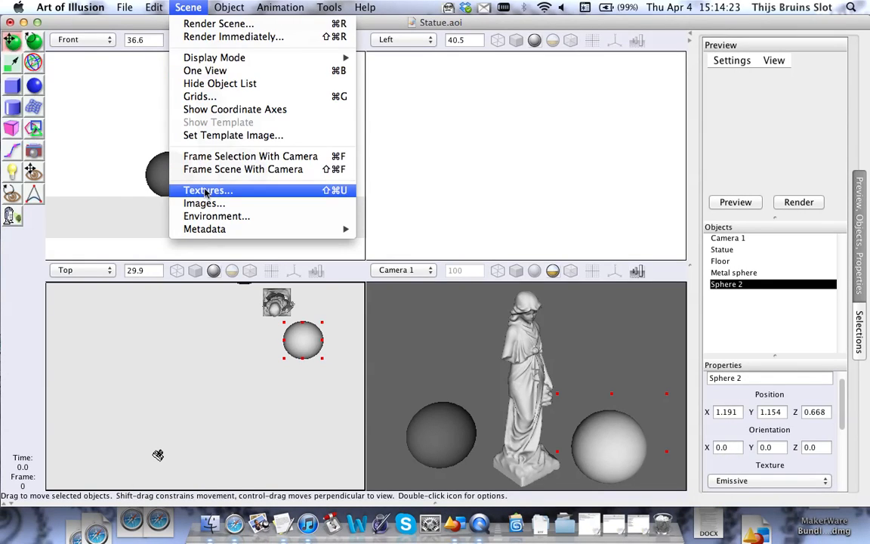
pyautogui.click(196, 188)
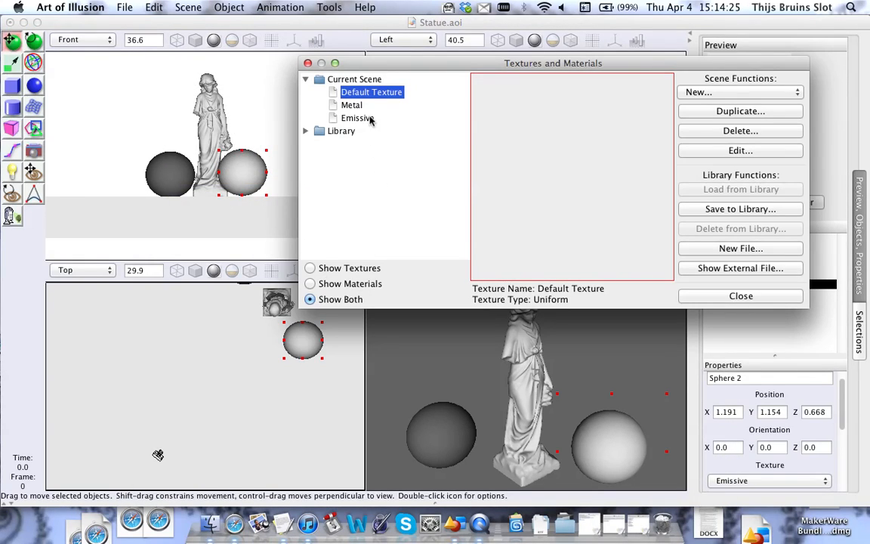
pyautogui.doubleClick(369, 120)
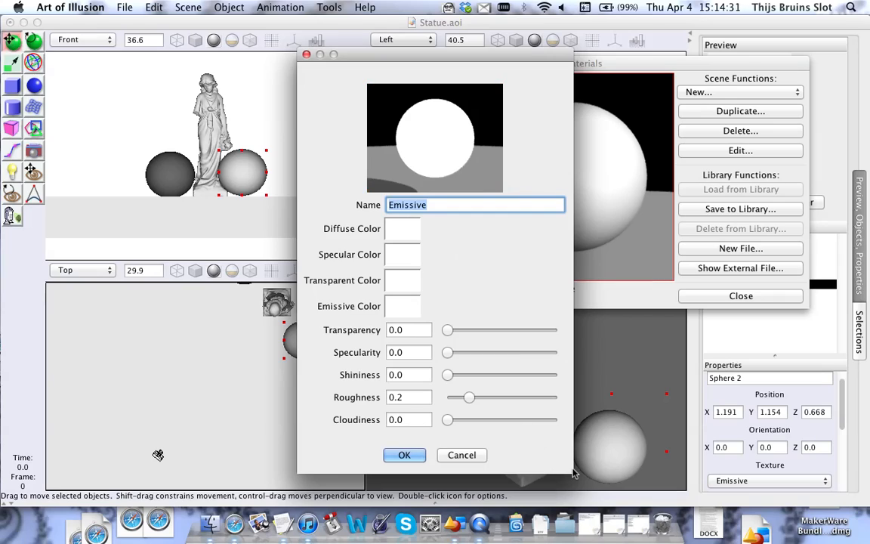
pyautogui.click(402, 305)
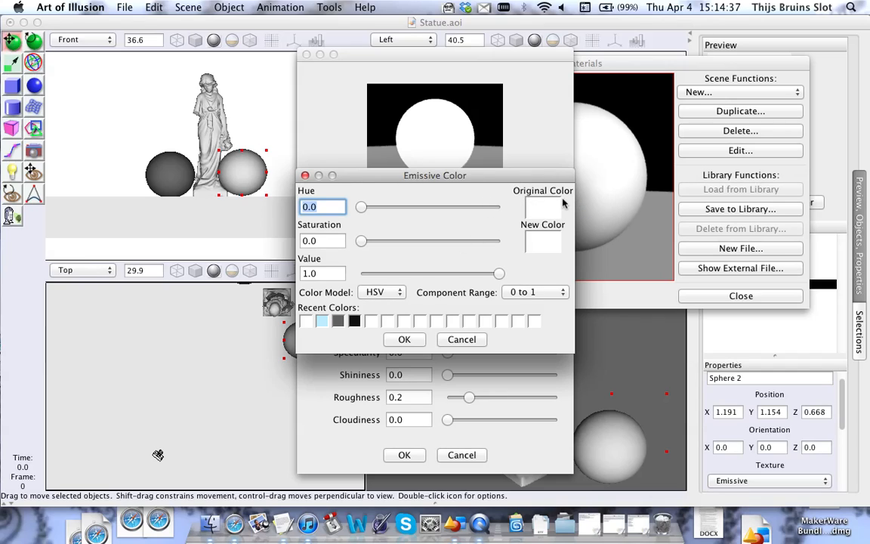
pyautogui.click(404, 339)
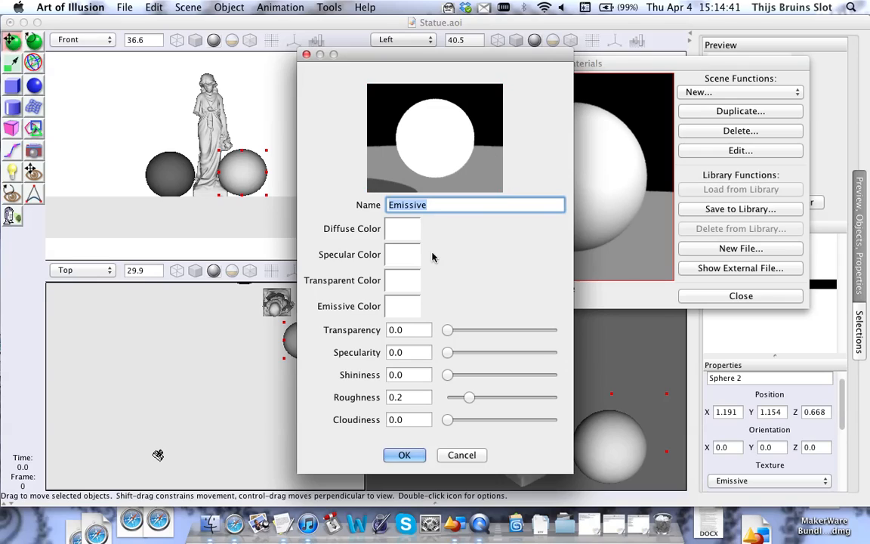
pyautogui.click(404, 455)
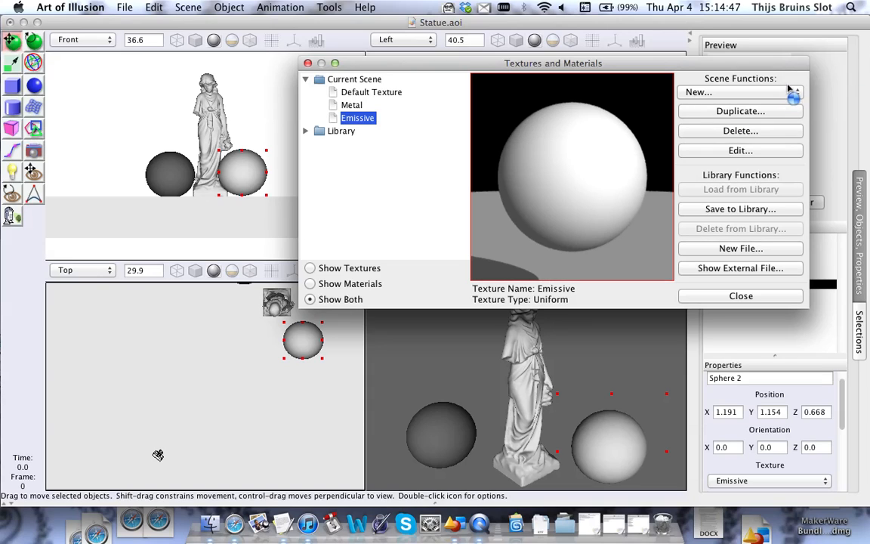
# Create a new Procedural 2D texture in the current scene.
pyautogui.moveTo(784, 62); pyautogui.dragTo(735, 71)
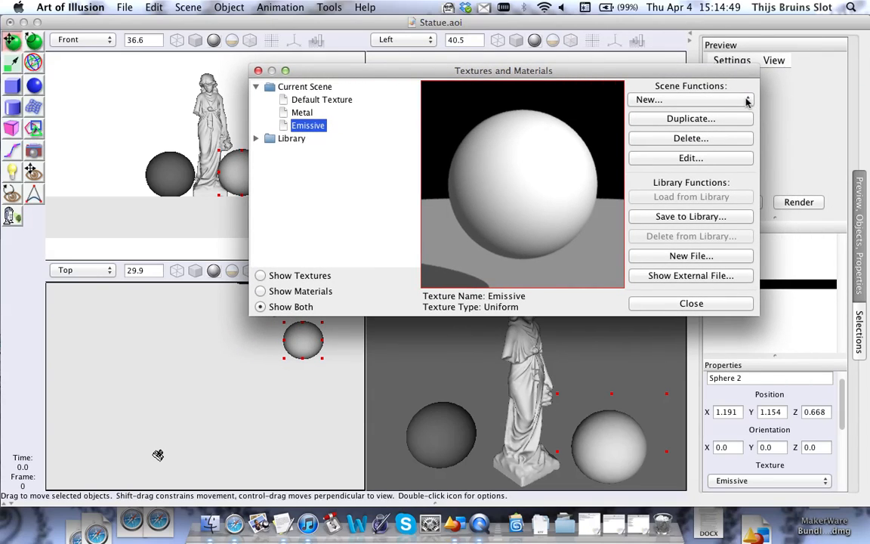
pyautogui.click(747, 102)
pyautogui.click(743, 104)
pyautogui.click(742, 103)
pyautogui.click(742, 103)
pyautogui.click(742, 103)
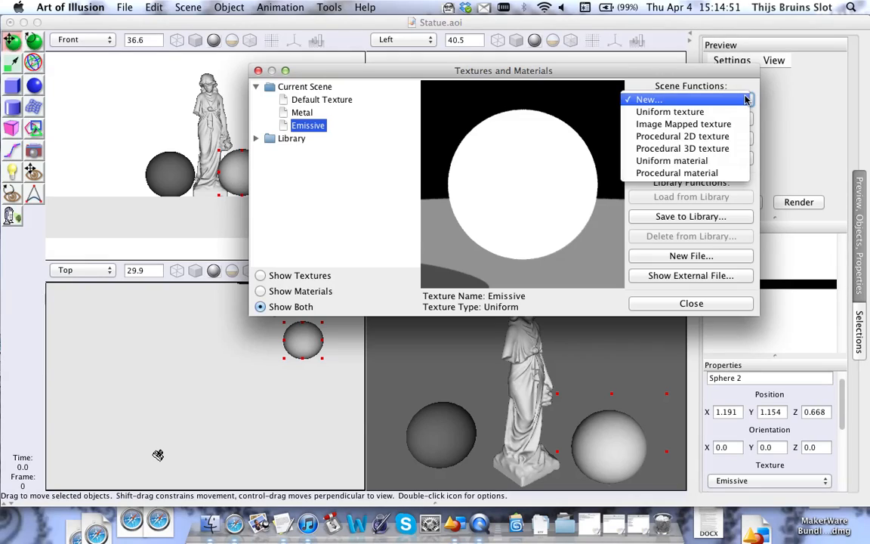
pyautogui.click(721, 137)
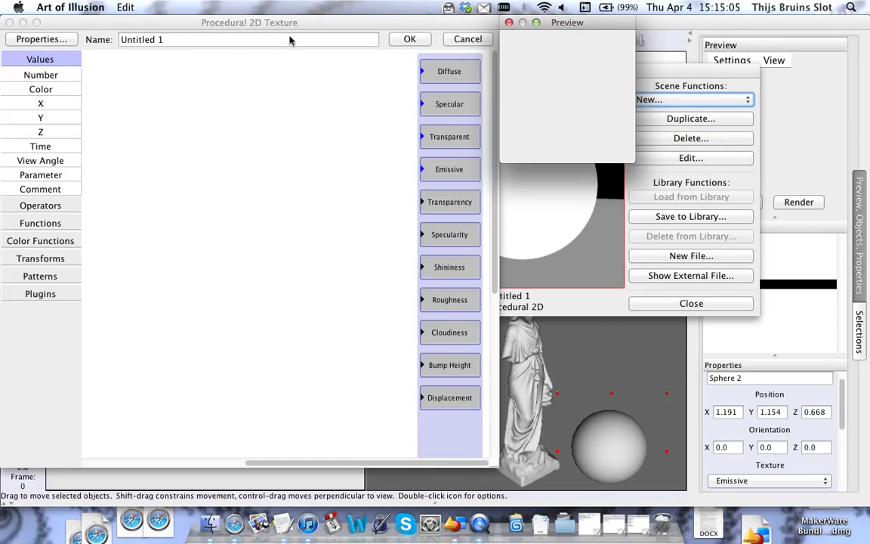
pyautogui.moveTo(291, 21); pyautogui.dragTo(291, 20)
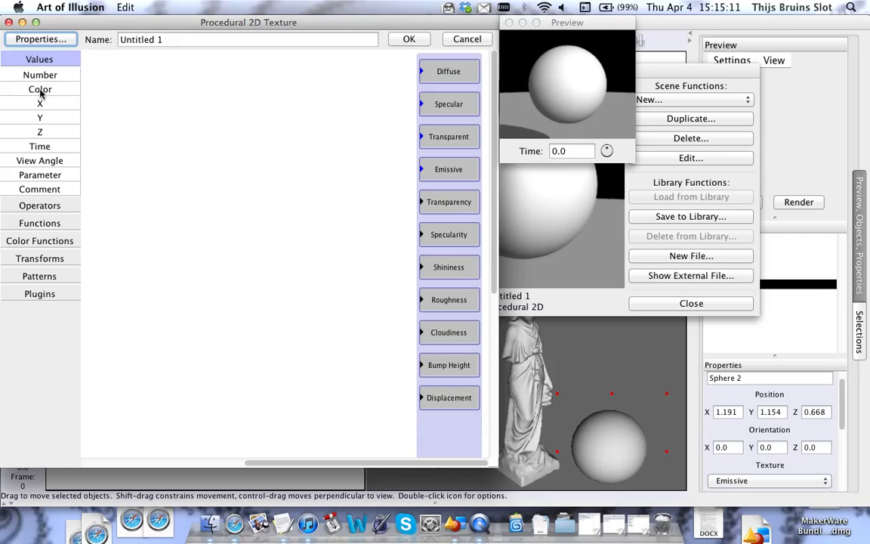
# Add a Color module to the procedural texture and connect its output to the Emissive input.
pyautogui.moveTo(40, 91); pyautogui.dragTo(300, 132)
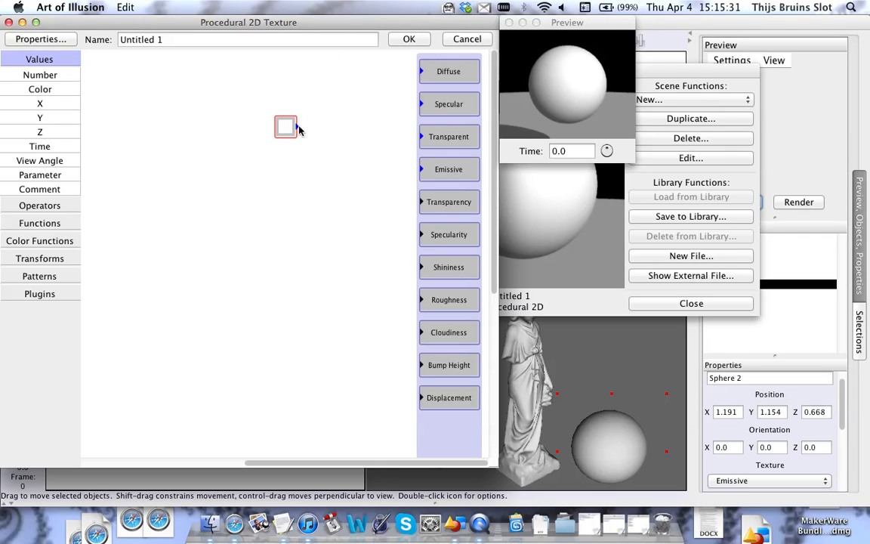
pyautogui.moveTo(293, 128); pyautogui.dragTo(301, 154)
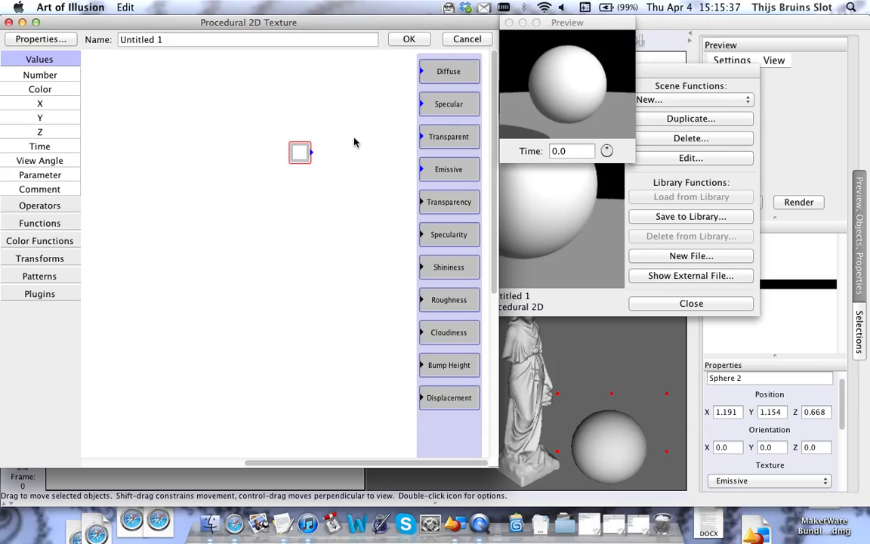
pyautogui.moveTo(310, 153); pyautogui.dragTo(423, 176)
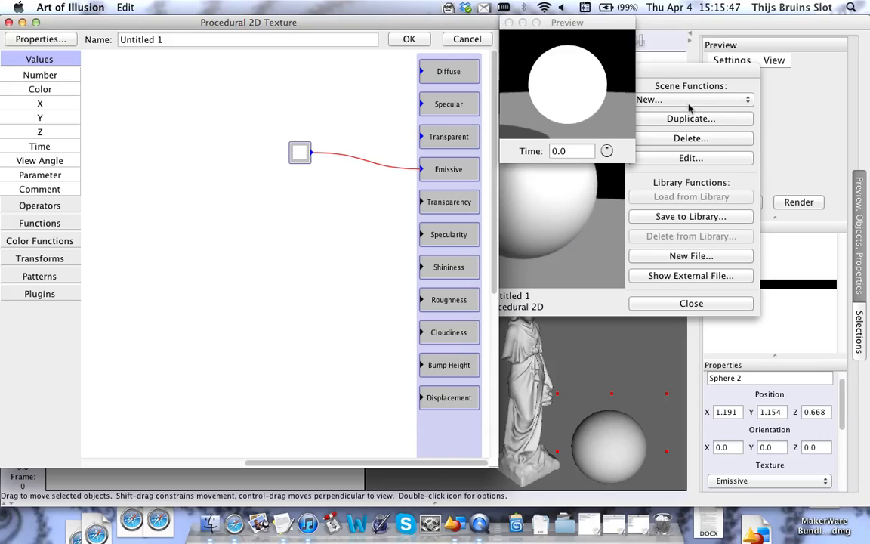
pyautogui.moveTo(303, 152); pyautogui.dragTo(265, 148)
# Name the procedural texture "Emissive 2".
pyautogui.moveTo(176, 42); pyautogui.dragTo(63, 30)
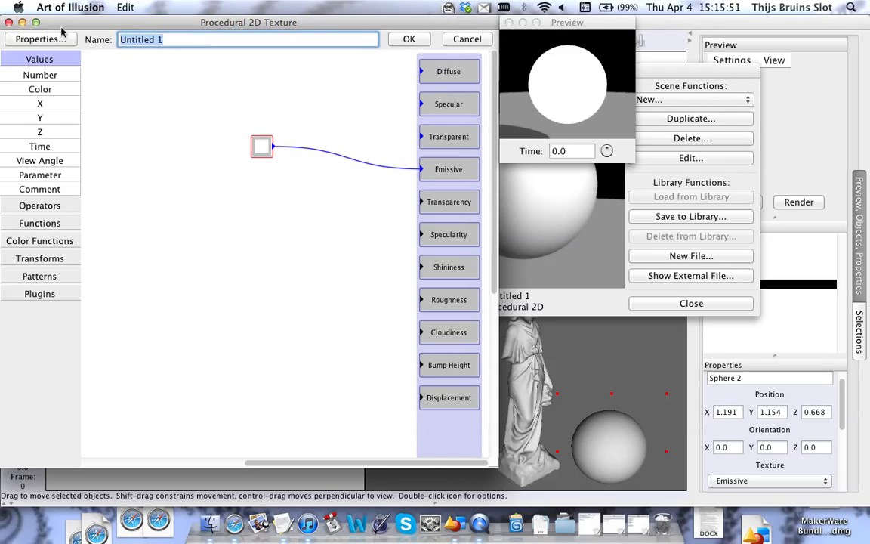
pyautogui.write('Emissive 2')
pyautogui.click(97, 153)
pyautogui.click(160, 41)
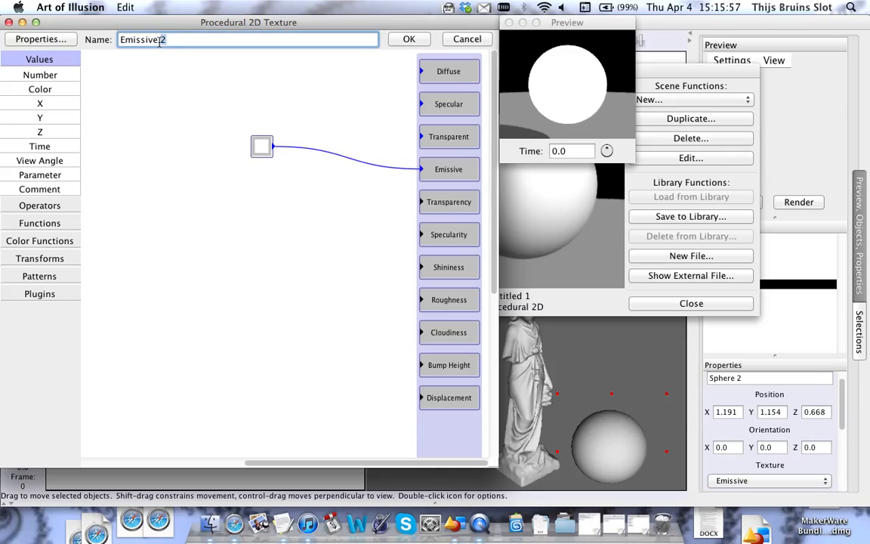
pyautogui.click(174, 100)
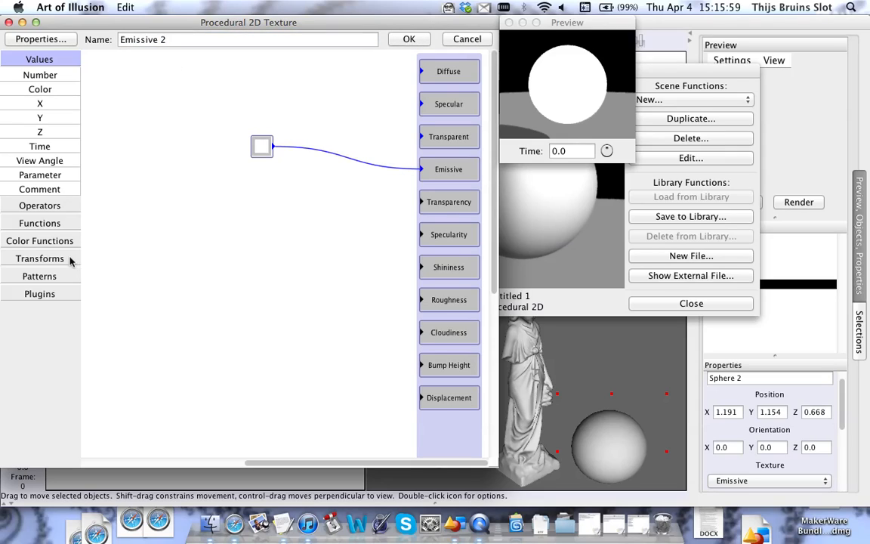
# Move the Color module farther from the outputs and delete its link to the Emissive input.
pyautogui.moveTo(263, 147); pyautogui.dragTo(215, 124)
pyautogui.click(291, 144)
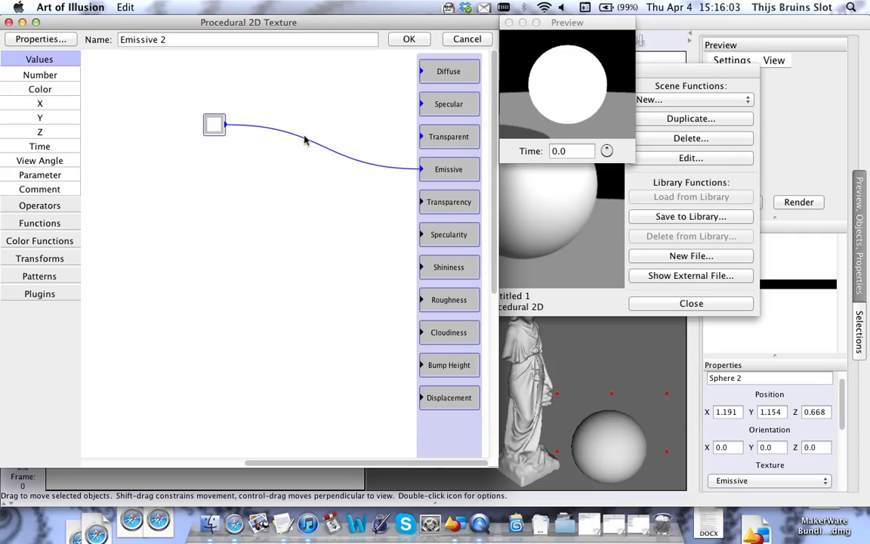
pyautogui.click(305, 144)
pyautogui.press('Delete')
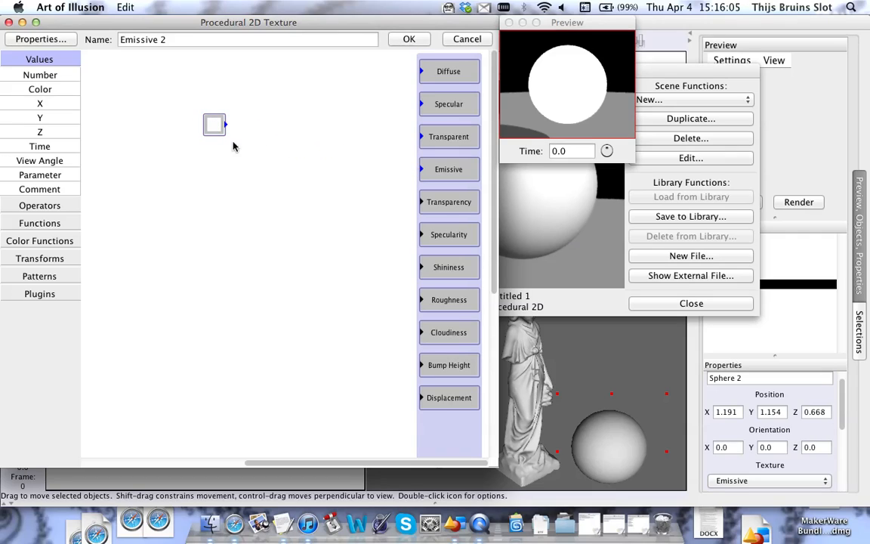
# Add a Scale color function and a Number value module near the Color module.
pyautogui.click(43, 240)
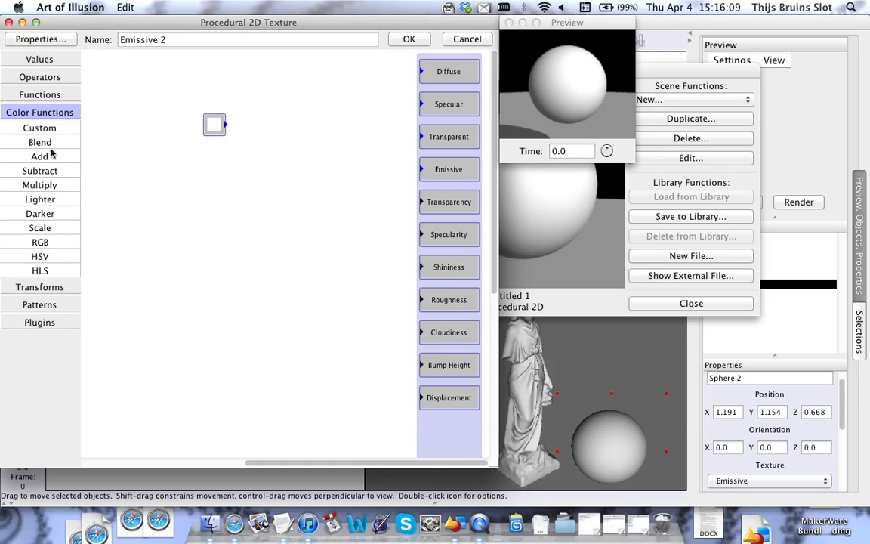
pyautogui.moveTo(46, 236); pyautogui.dragTo(249, 151)
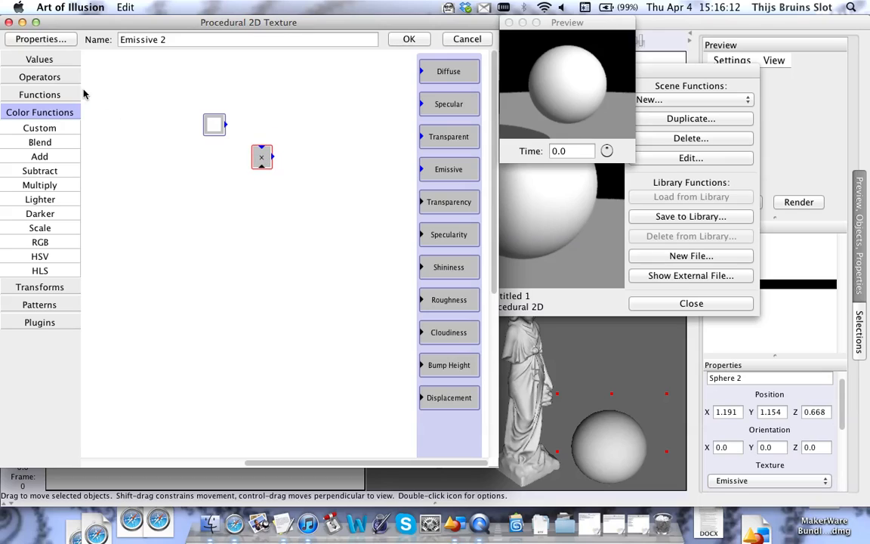
pyautogui.click(43, 61)
pyautogui.moveTo(39, 75); pyautogui.dragTo(235, 197)
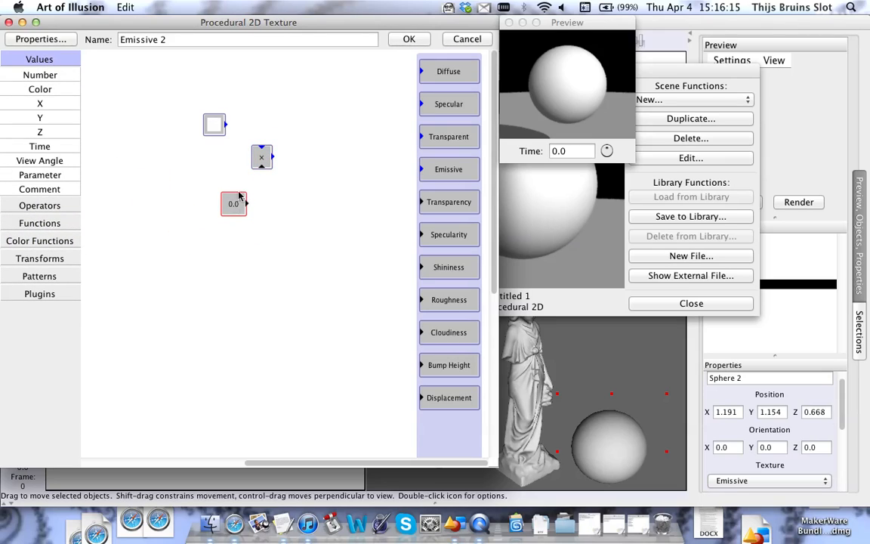
# Connect the Color and Number modules to the Scale module's inputs and its output to Emissive.
pyautogui.moveTo(225, 124); pyautogui.dragTo(261, 149)
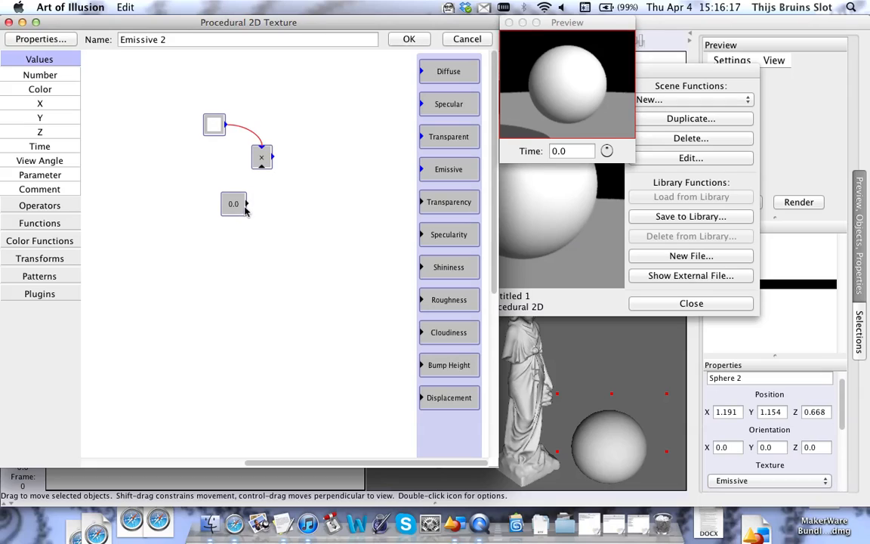
pyautogui.moveTo(247, 203); pyautogui.dragTo(262, 168)
pyautogui.moveTo(220, 198); pyautogui.dragTo(211, 189)
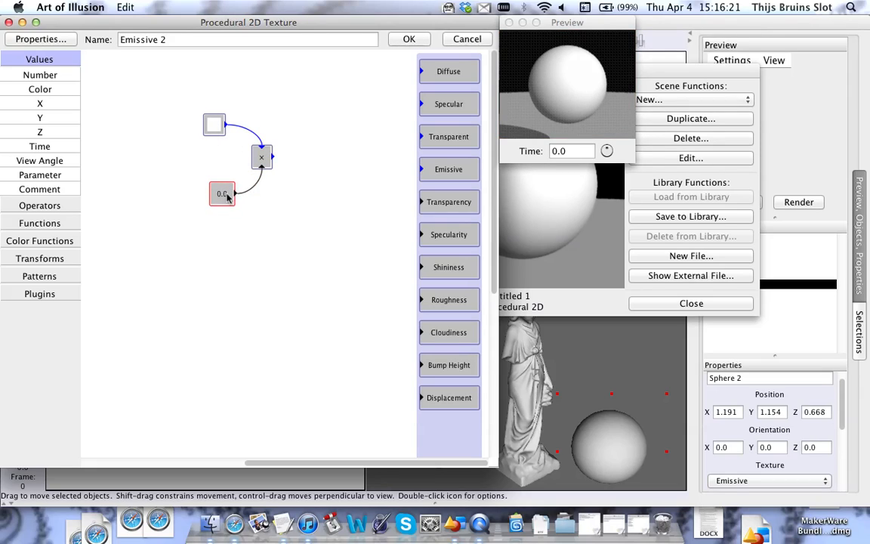
pyautogui.moveTo(272, 156); pyautogui.dragTo(421, 172)
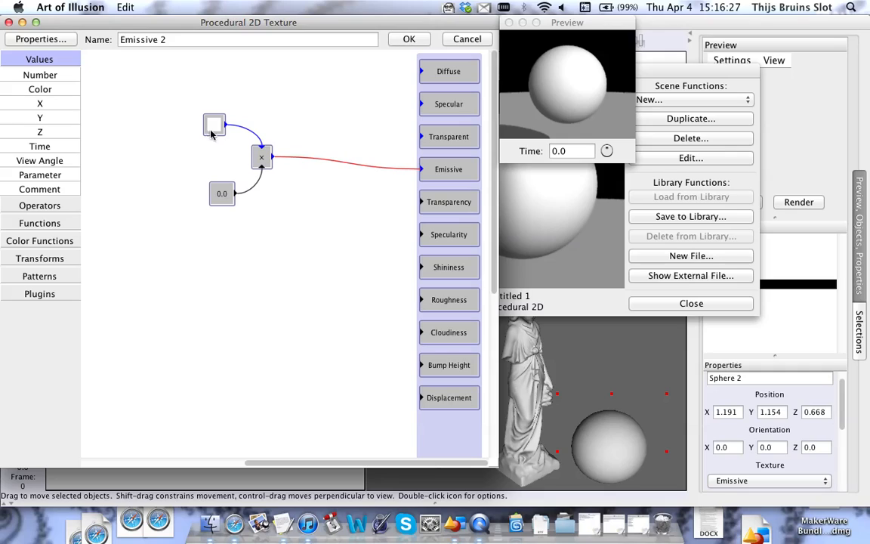
# Set the Number module feeding the Scale function to 3.
pyautogui.doubleClick(214, 204)
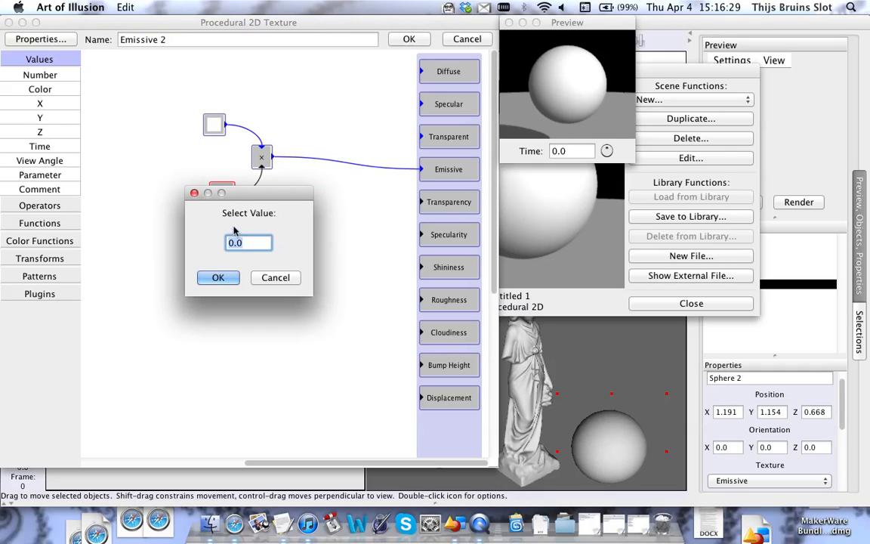
pyautogui.write('1')
pyautogui.press('BackSpace')
pyautogui.write('2')
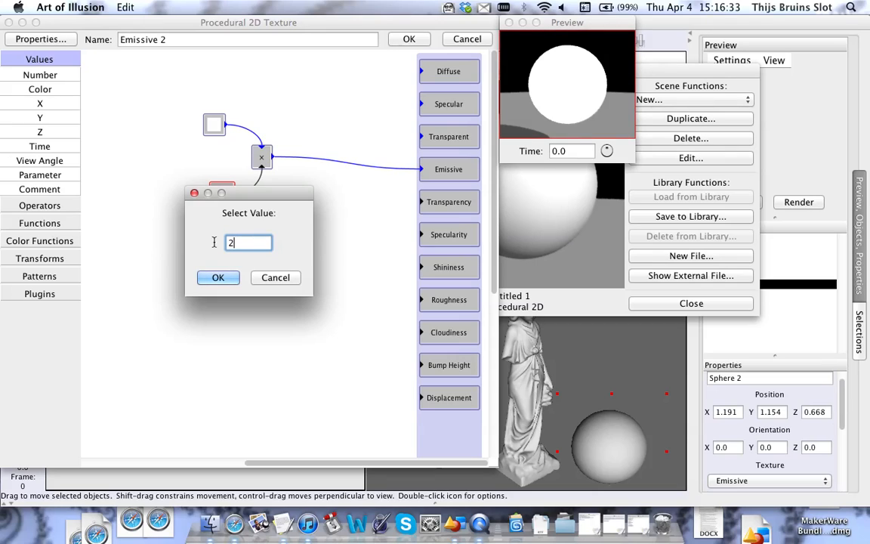
pyautogui.press('BackSpace')
pyautogui.write('3')
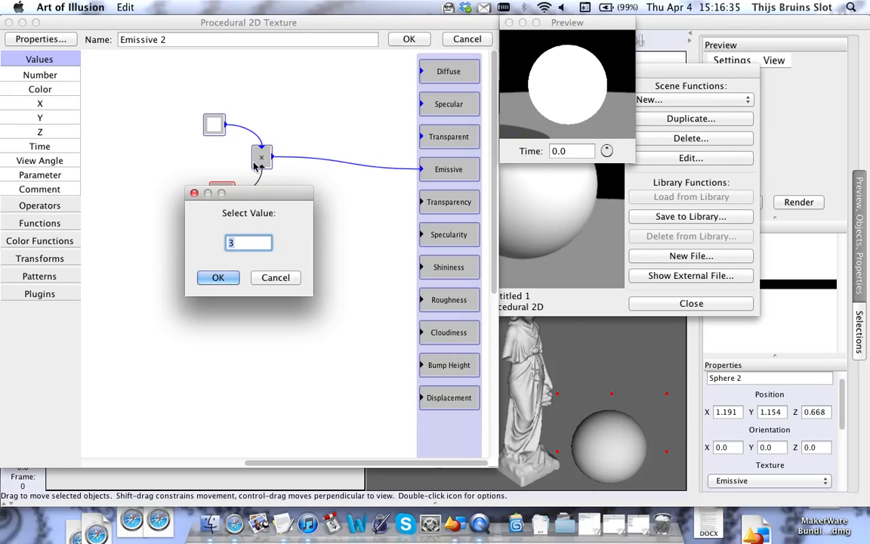
pyautogui.click(220, 277)
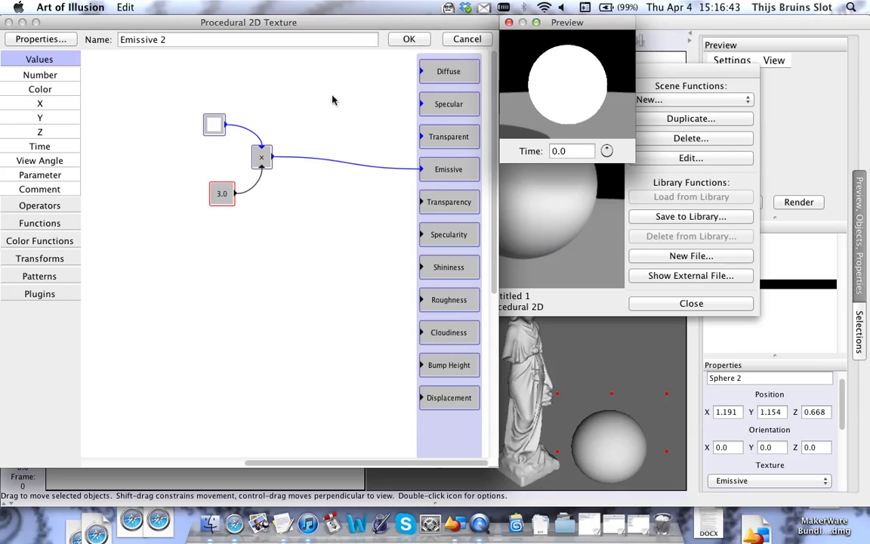
# Set the Number module's value to 6 and accept the Emissive 2 texture.
pyautogui.doubleClick(222, 193)
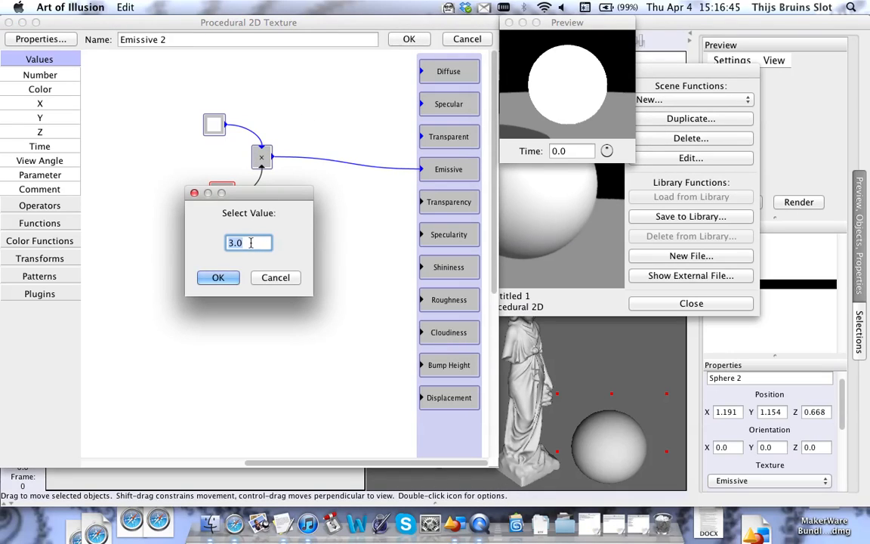
pyautogui.write('6')
pyautogui.click(219, 277)
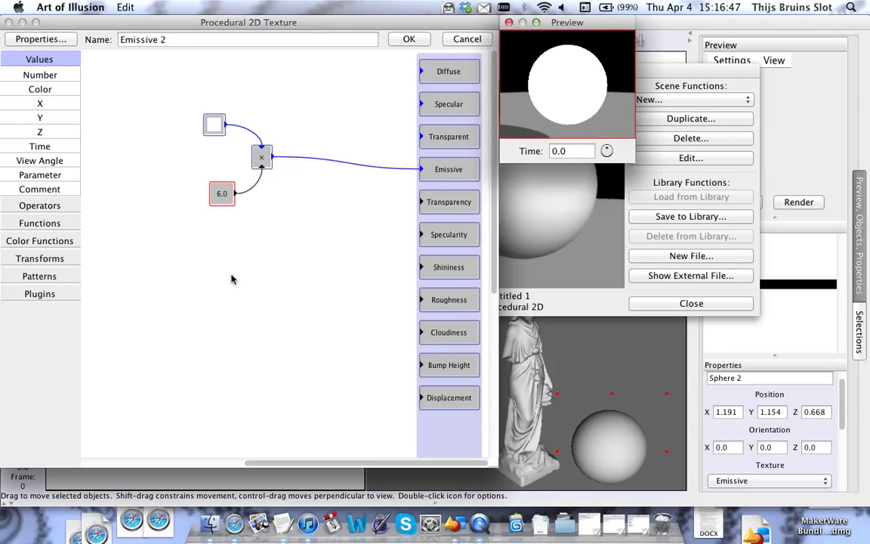
pyautogui.click(408, 39)
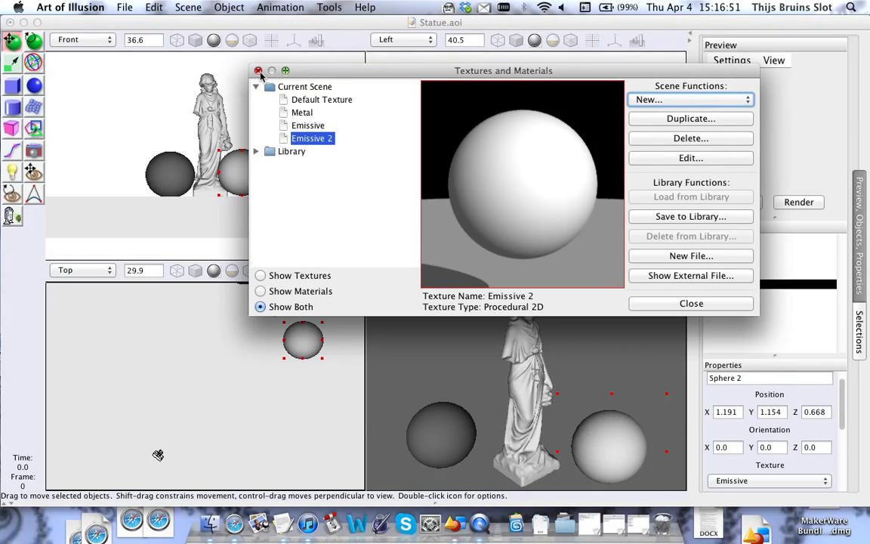
# Close the texture list and assign the Emissive 2 texture to Sphere 2.
pyautogui.click(261, 69)
pyautogui.click(229, 7)
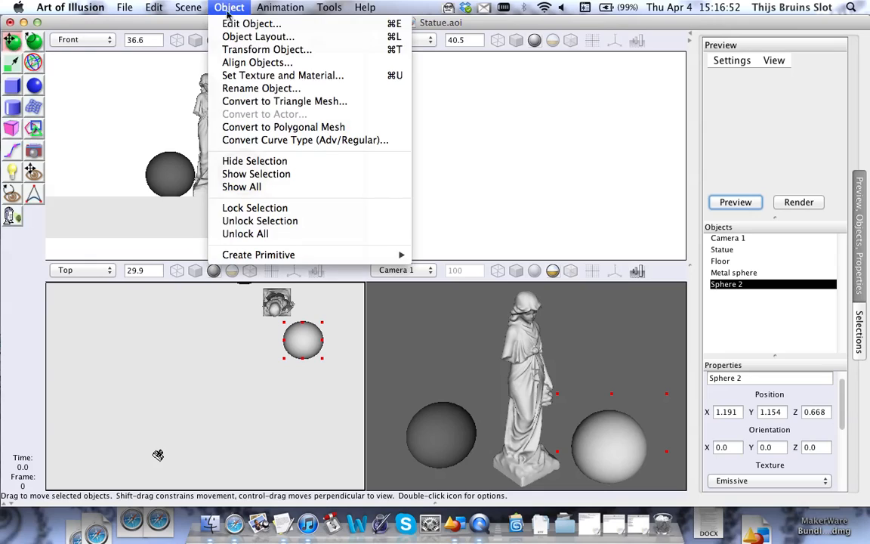
pyautogui.click(254, 78)
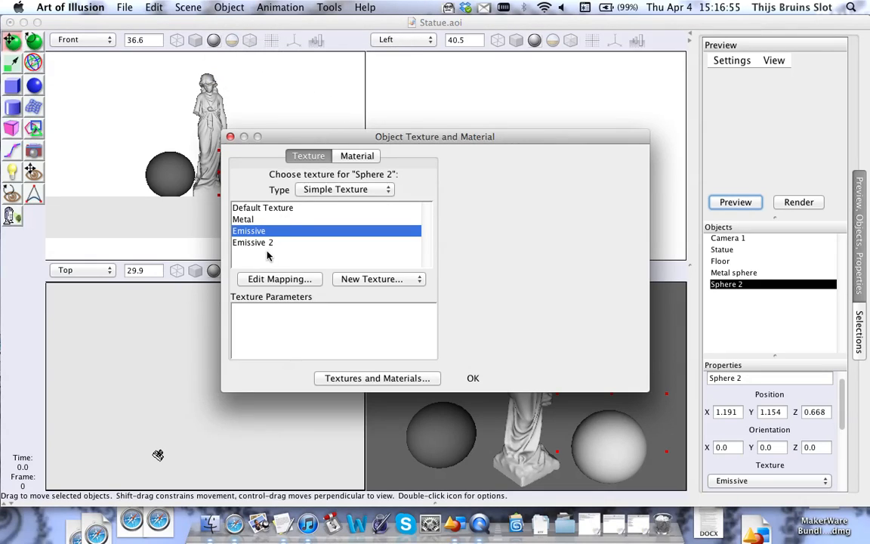
pyautogui.click(265, 243)
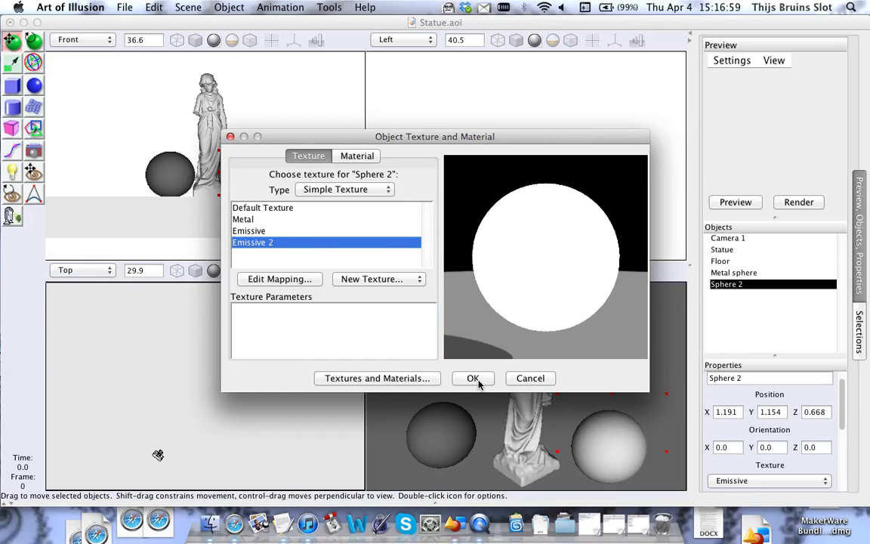
pyautogui.click(478, 384)
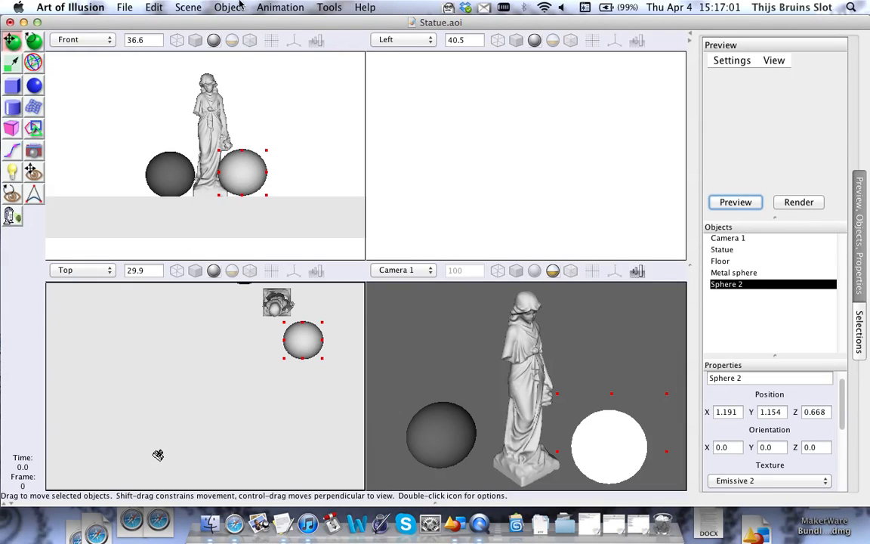
# Render an 800 by 600 Raytracer image from Camera 1 to inspect the Emissive 2 sphere's light, and close the render.
pyautogui.click(188, 6)
pyautogui.click(198, 24)
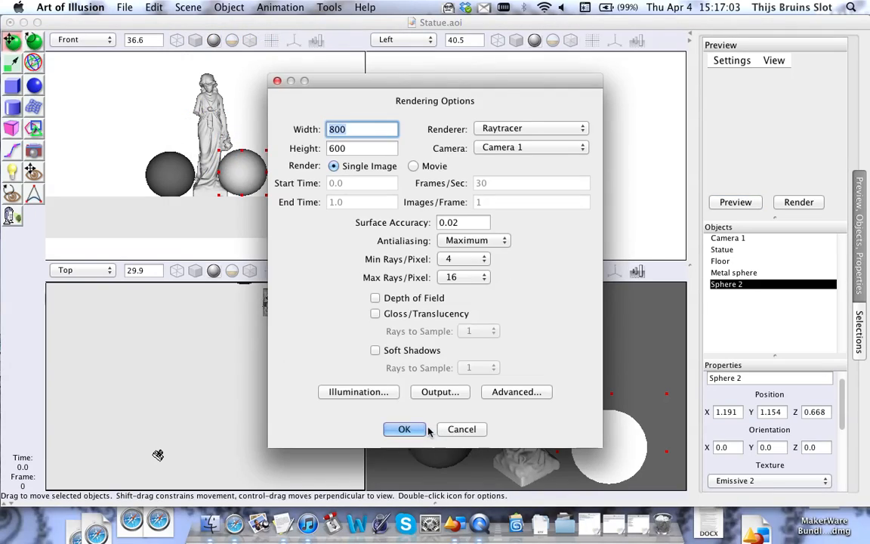
pyautogui.press('Return')
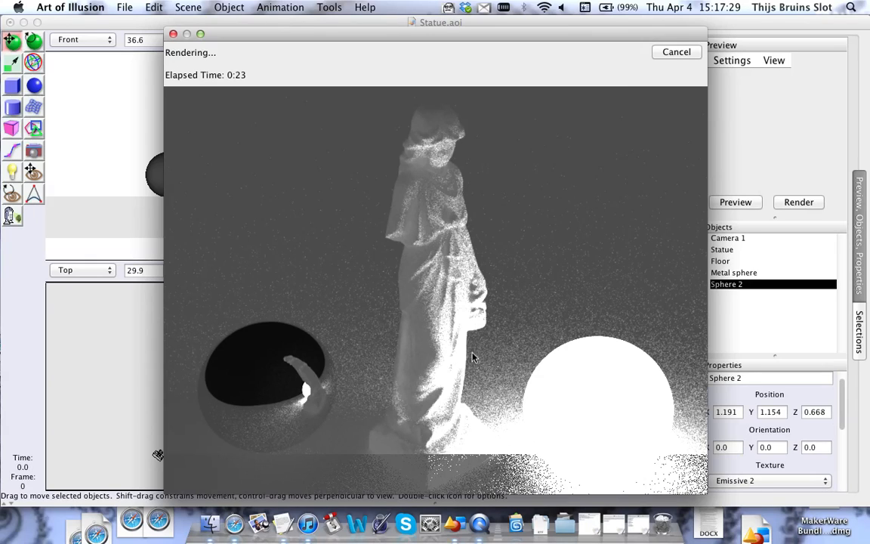
pyautogui.moveTo(485, 36); pyautogui.dragTo(480, 24)
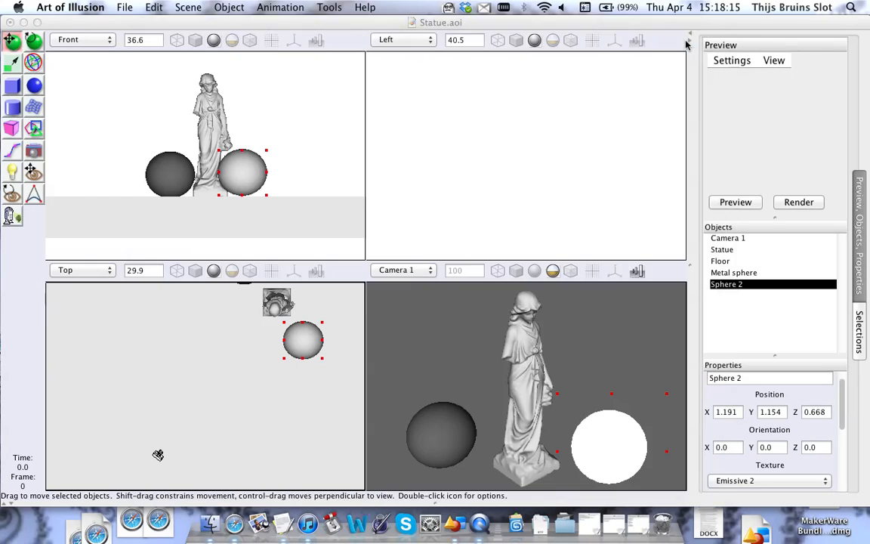
pyautogui.click(674, 41)
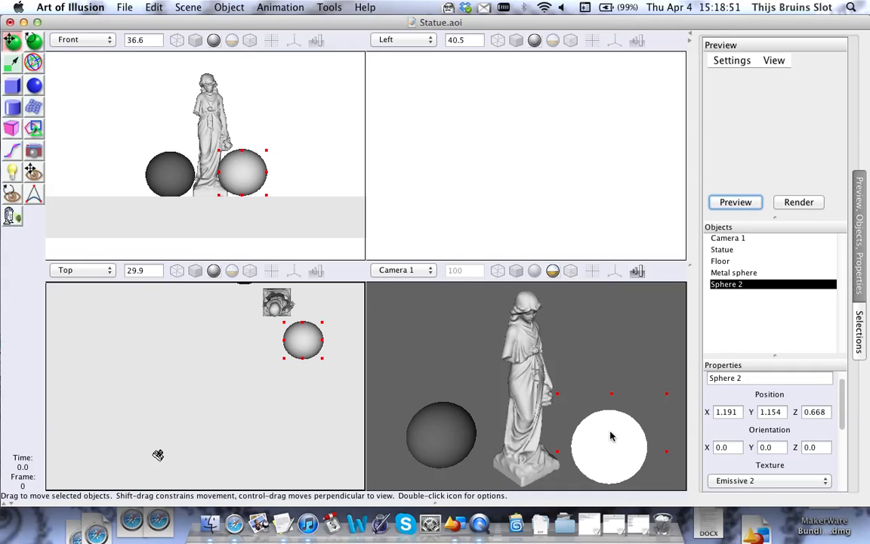
# Hide Sphere 2 in the scene.
pyautogui.rightClick(711, 284)
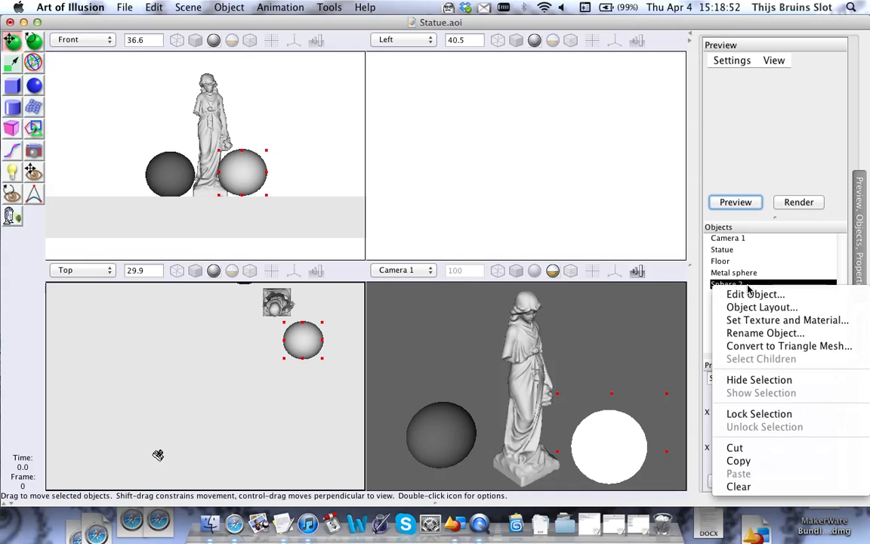
pyautogui.click(759, 379)
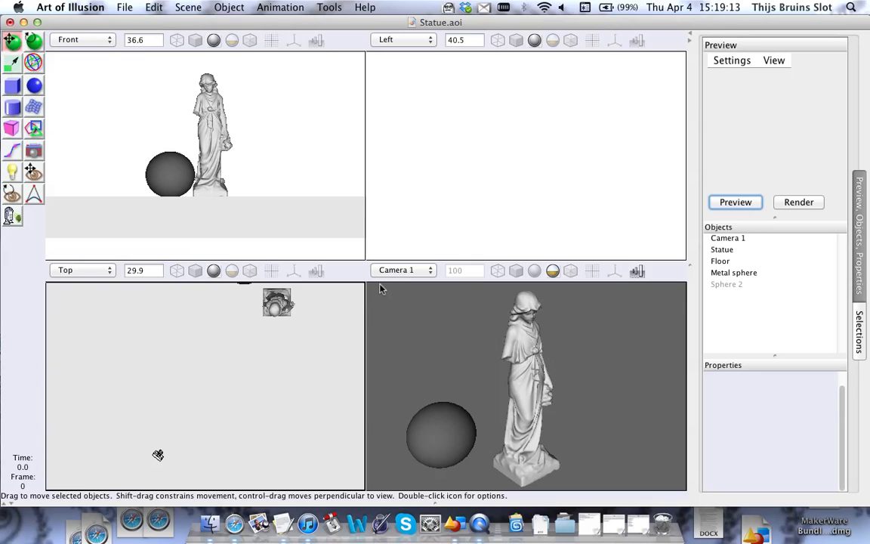
# Set the Number module's value to 1 in the Emissive 2 texture, accept the texture and close the texture list.
pyautogui.moveTo(275, 138)
pyautogui.mouseDown(button='right')
pyautogui.moveTo(268, 170)
pyautogui.moveTo(275, 147)
pyautogui.mouseUp(button='right')
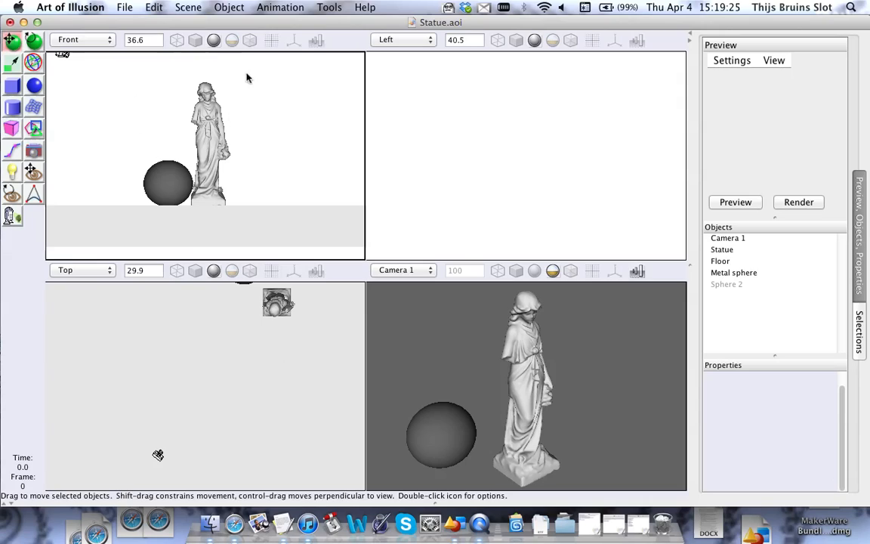
pyautogui.click(235, 10)
pyautogui.moveTo(185, 7)
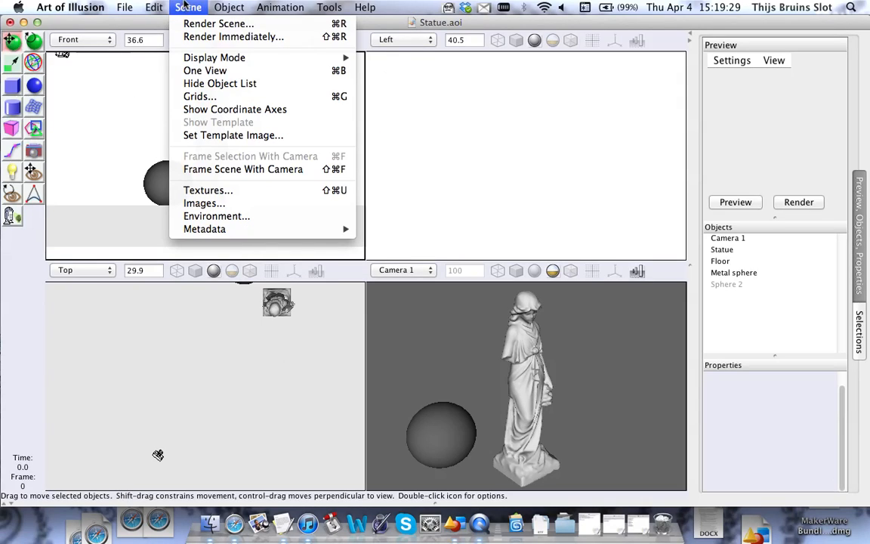
pyautogui.click(227, 191)
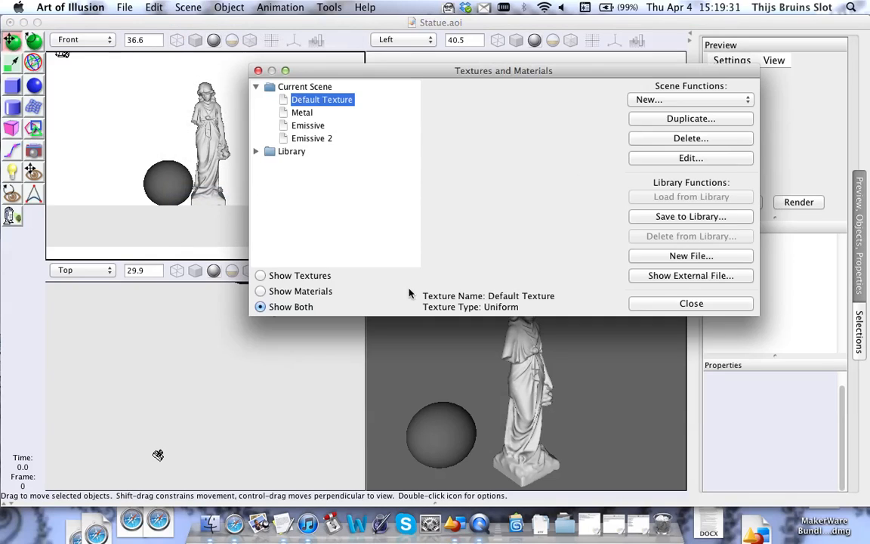
pyautogui.doubleClick(306, 141)
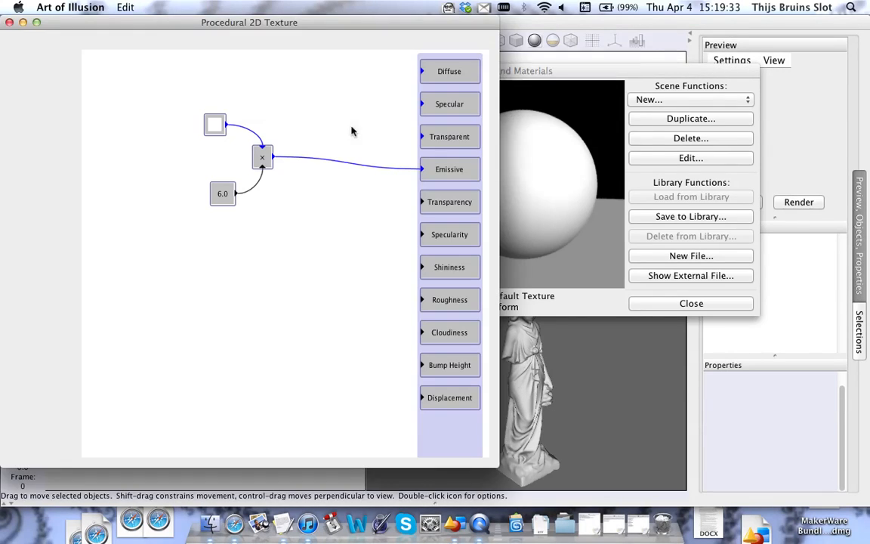
pyautogui.click(223, 35)
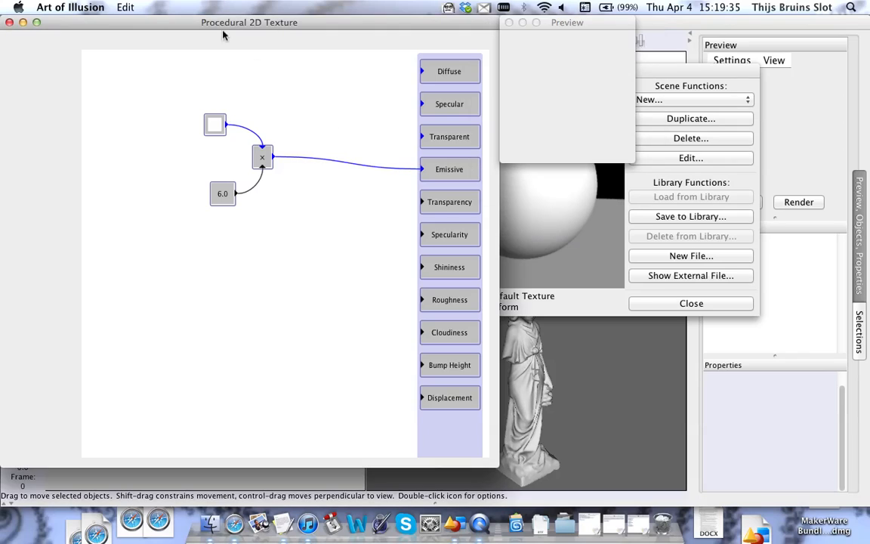
pyautogui.doubleClick(219, 198)
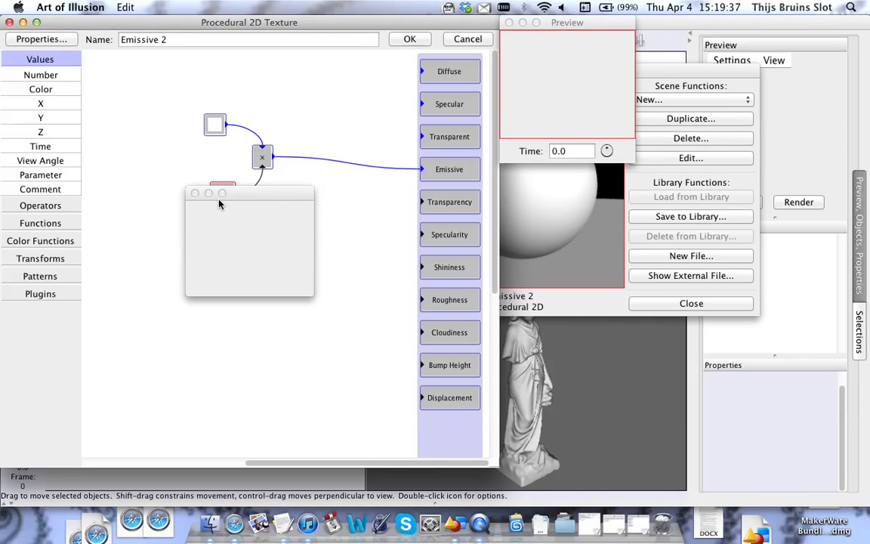
pyautogui.write('1')
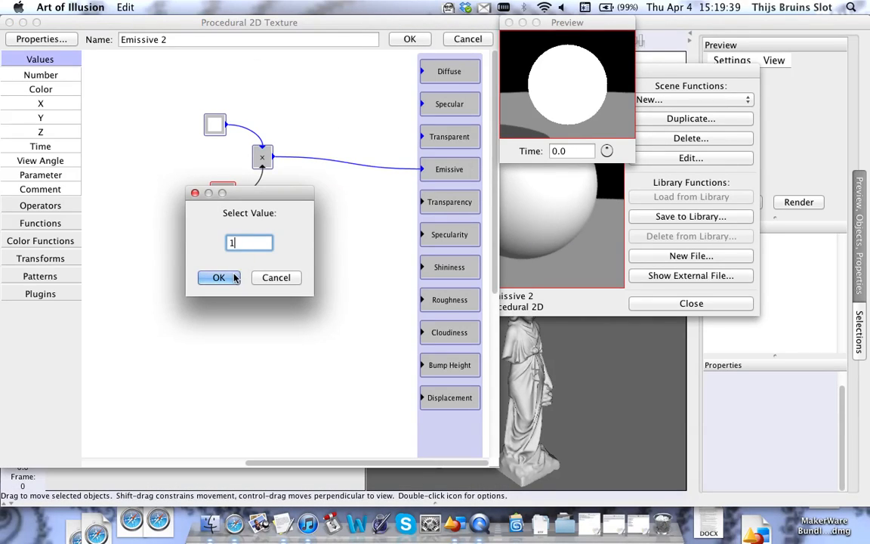
pyautogui.click(221, 278)
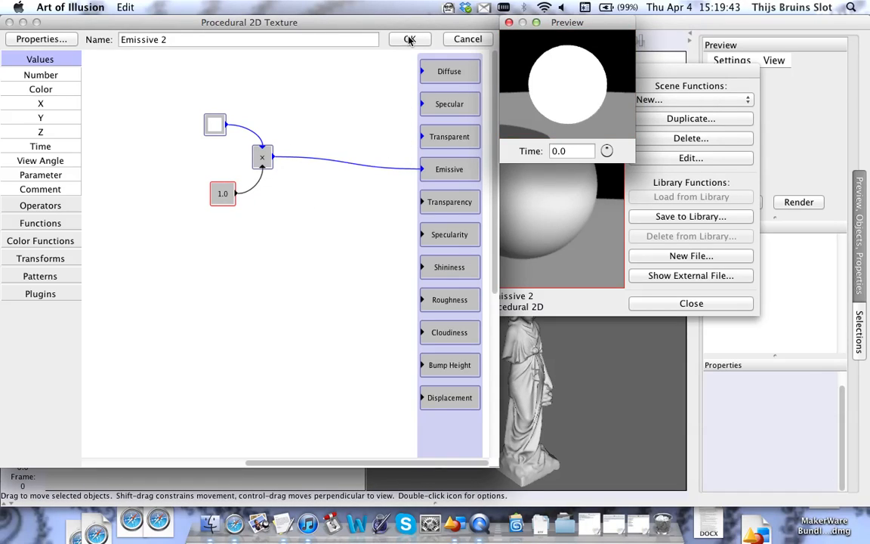
pyautogui.click(369, 38)
pyautogui.press('Return')
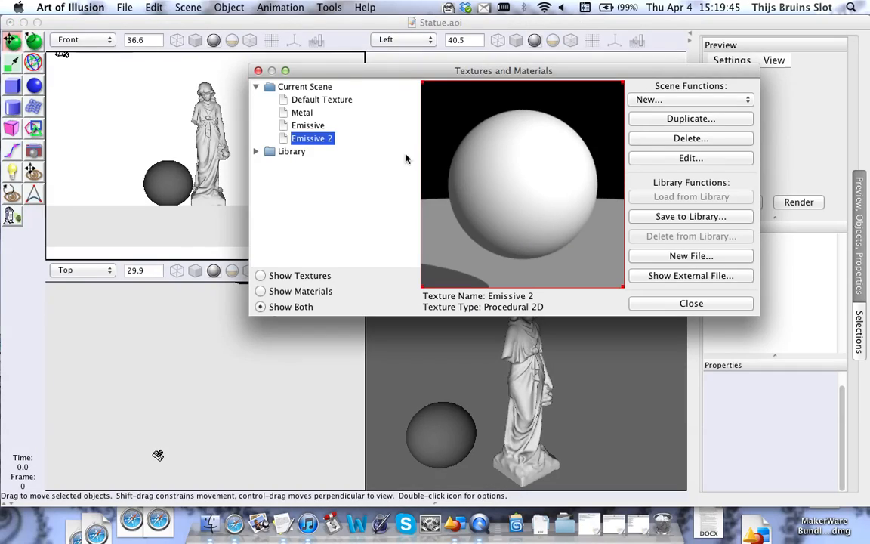
pyautogui.click(258, 70)
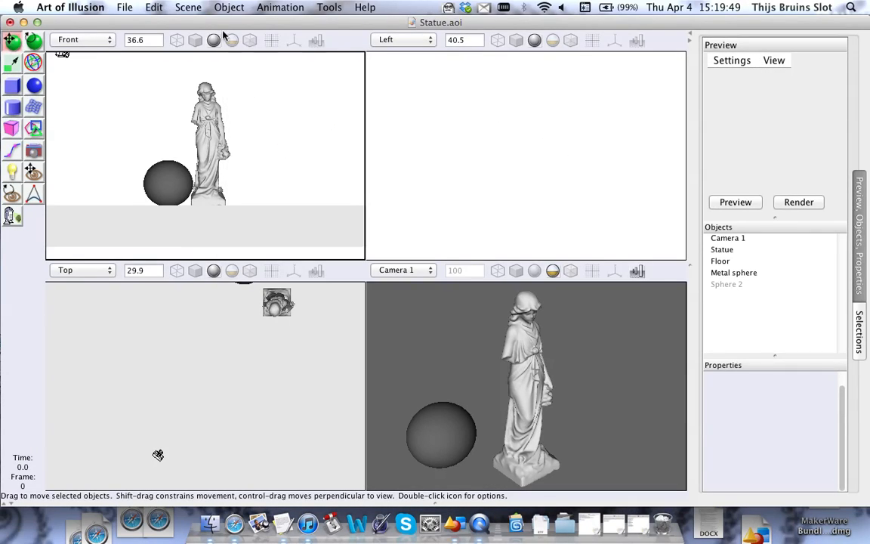
# Open the scene's environment properties and inspect the solid background color and the available environment types.
pyautogui.click(189, 6)
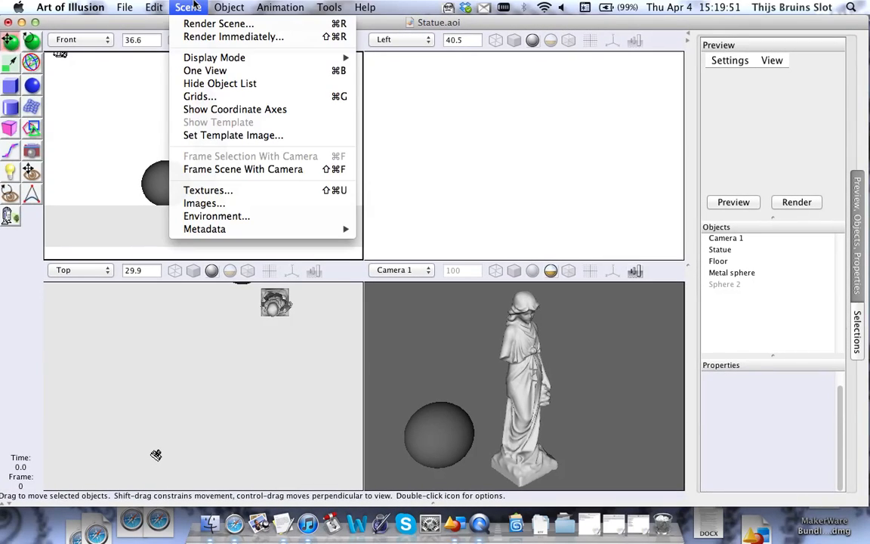
pyautogui.click(281, 216)
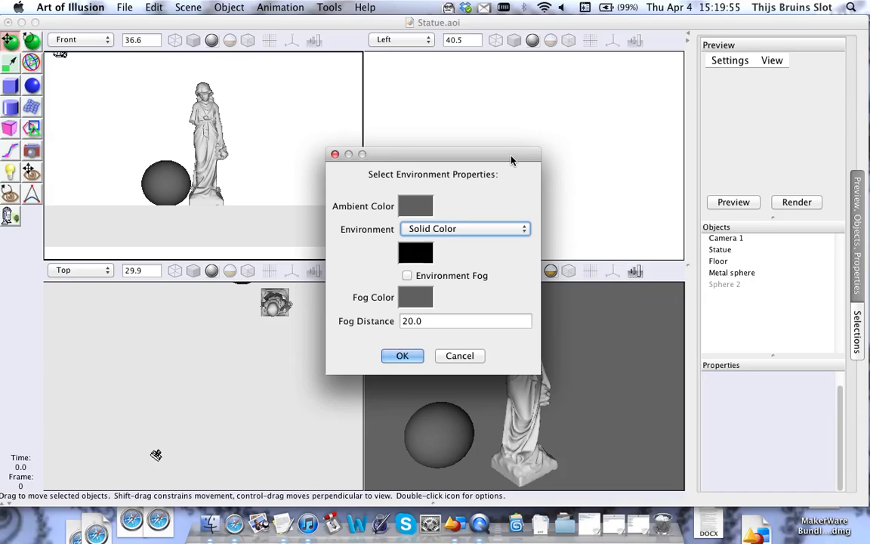
pyautogui.moveTo(510, 160); pyautogui.dragTo(552, 72)
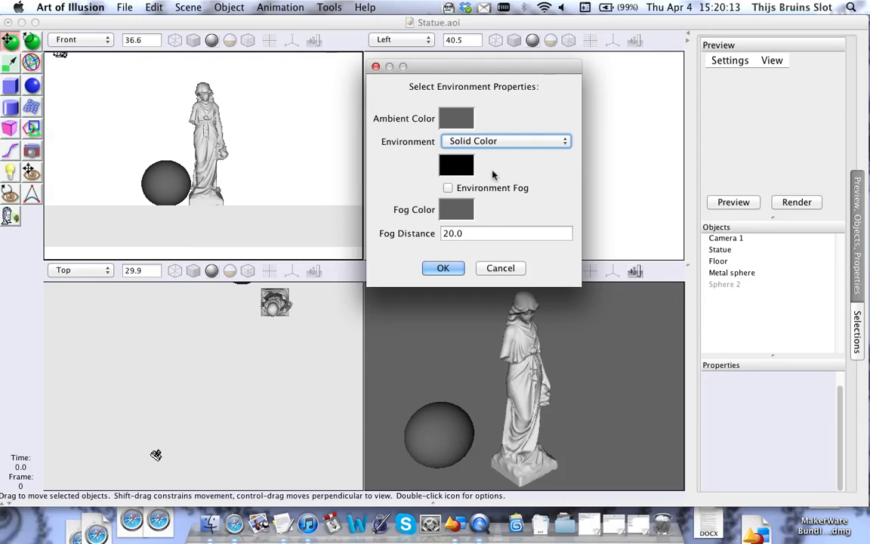
pyautogui.click(446, 167)
pyautogui.click(458, 340)
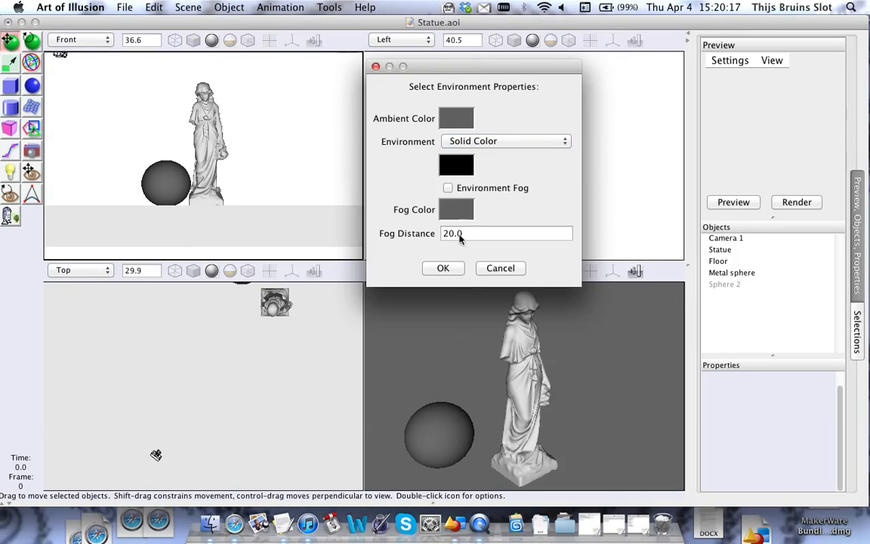
pyautogui.click(551, 142)
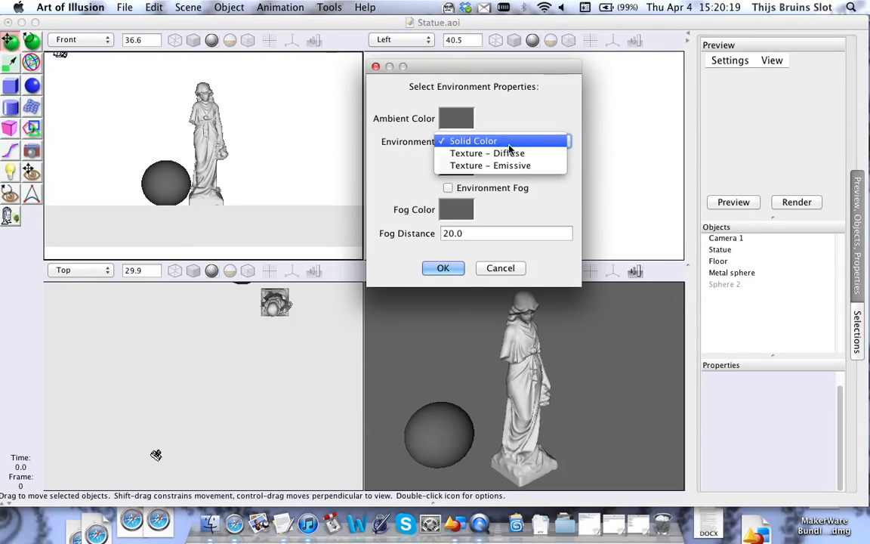
pyautogui.click(483, 141)
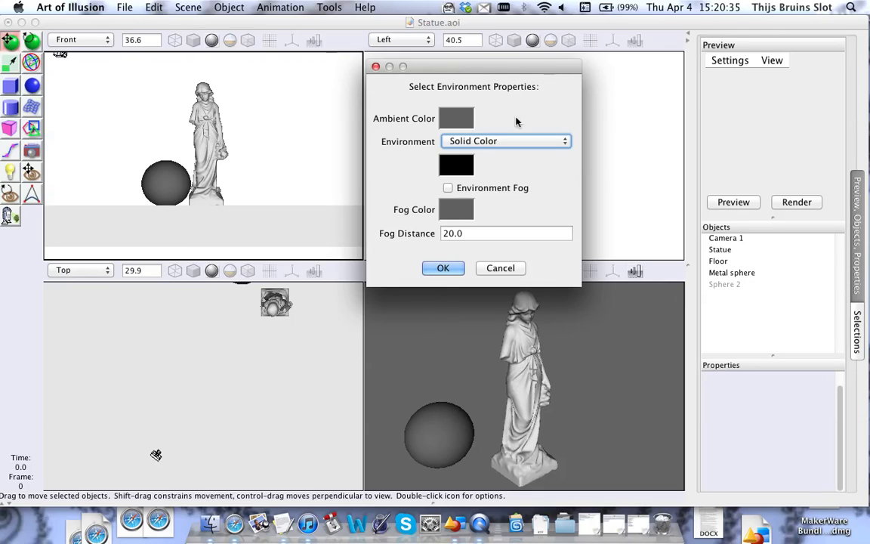
# Set the environment to Texture – Emissive using the Emissive 2 texture and accept the environment properties.
pyautogui.click(473, 140)
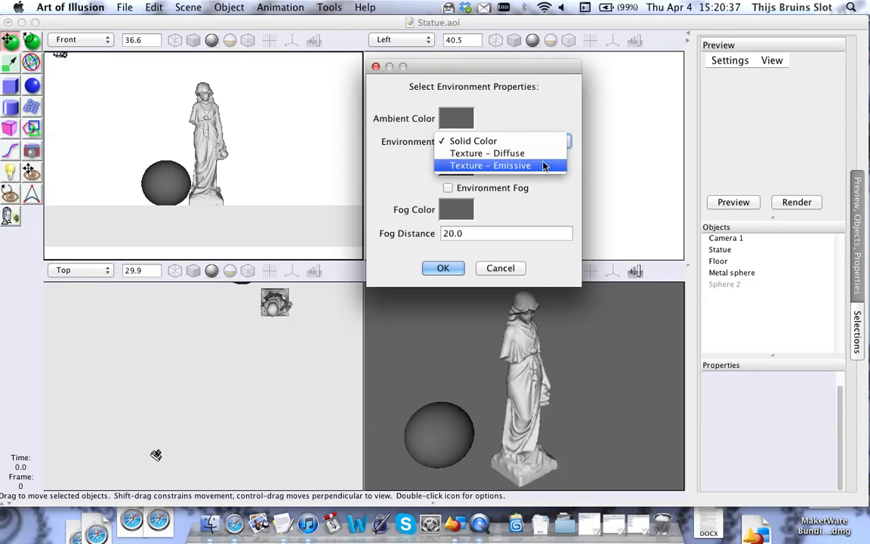
pyautogui.click(545, 167)
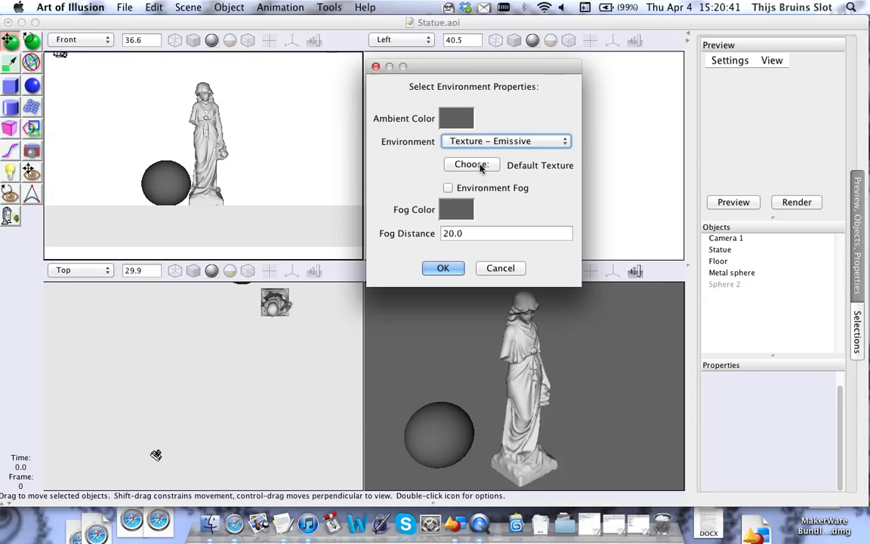
pyautogui.click(481, 166)
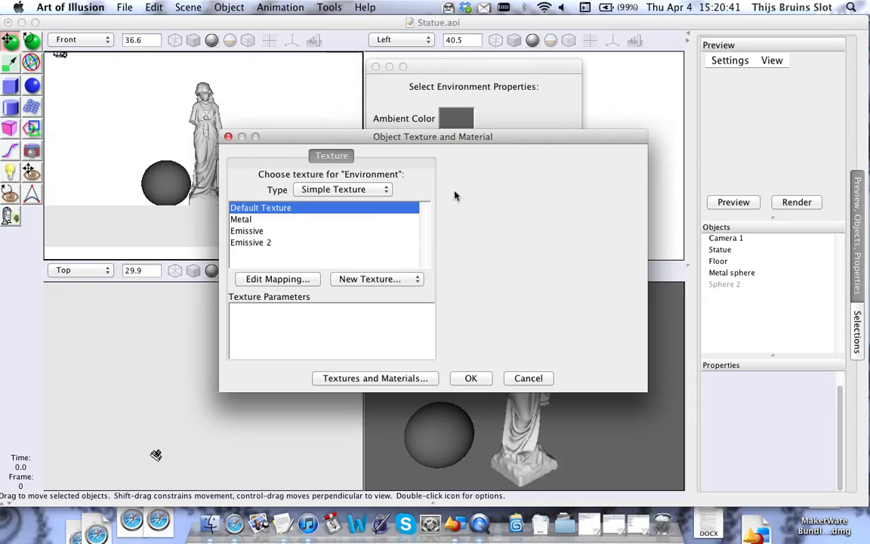
pyautogui.click(260, 243)
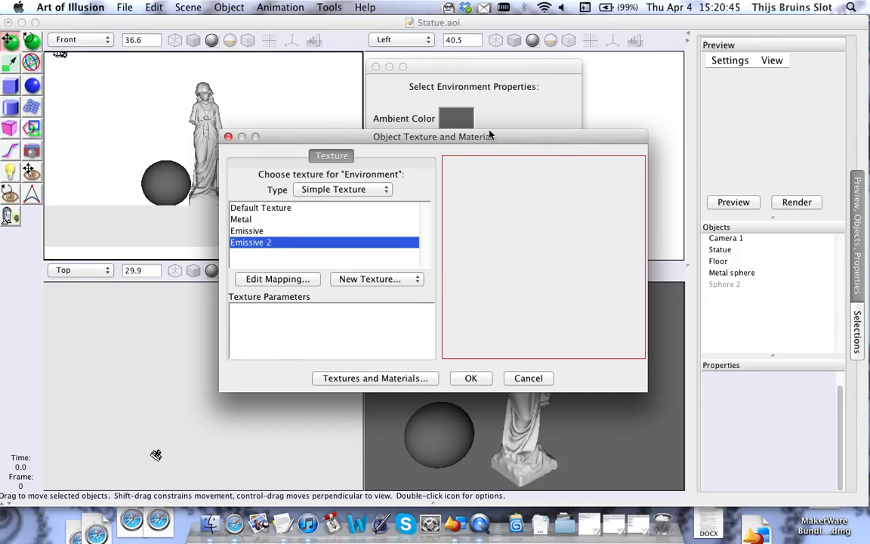
pyautogui.click(470, 377)
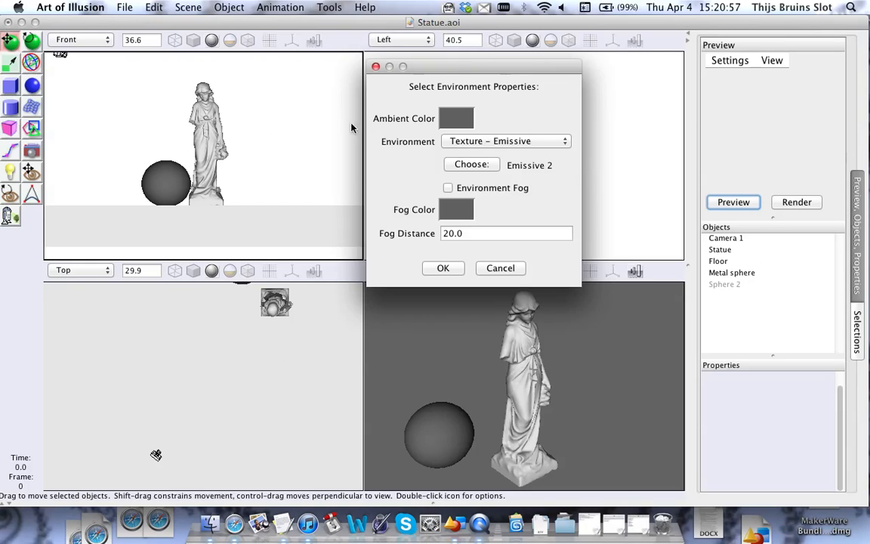
pyautogui.click(444, 268)
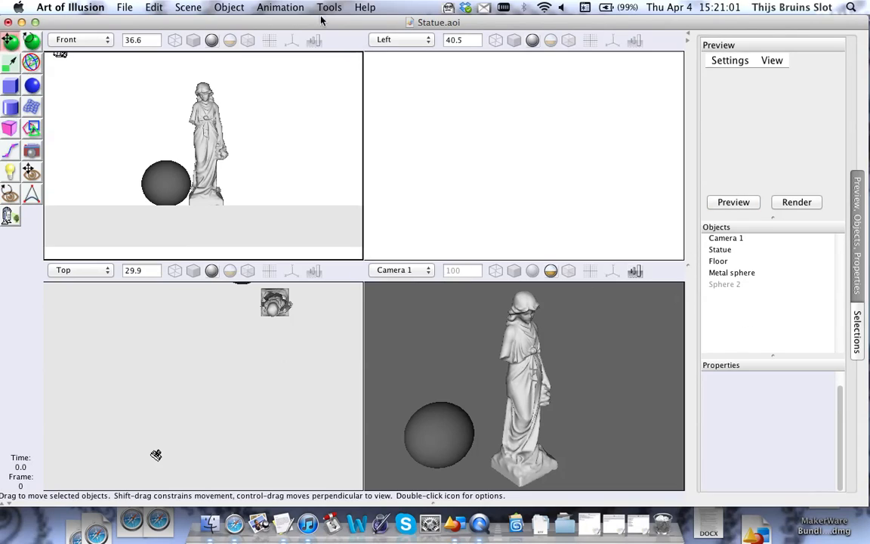
# Render the scene to check the light from the Emissive 2 environment, and cancel the render partway.
pyautogui.click(227, 6)
pyautogui.moveTo(192, 6)
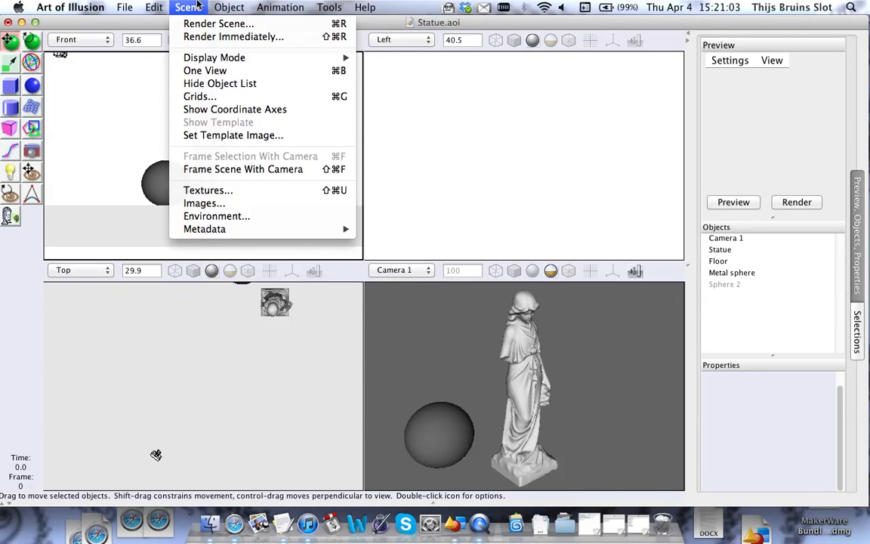
pyautogui.click(198, 24)
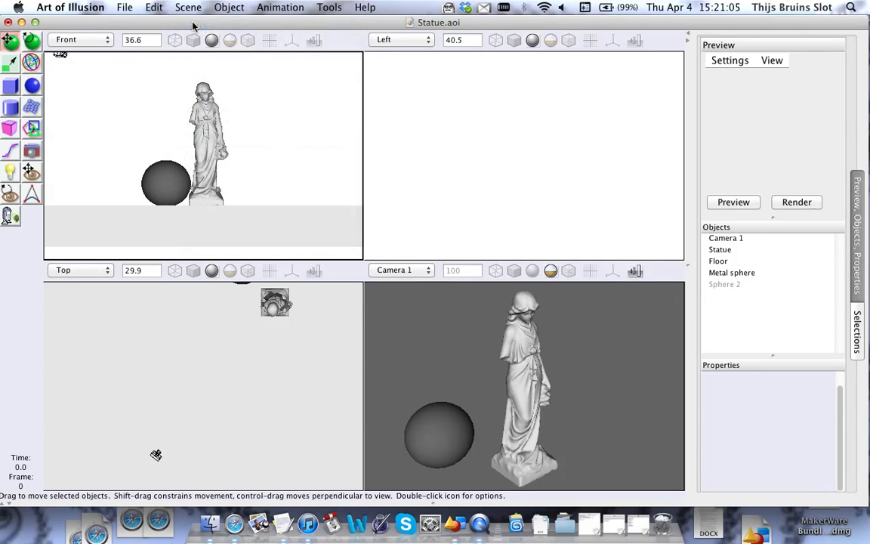
pyautogui.click(402, 429)
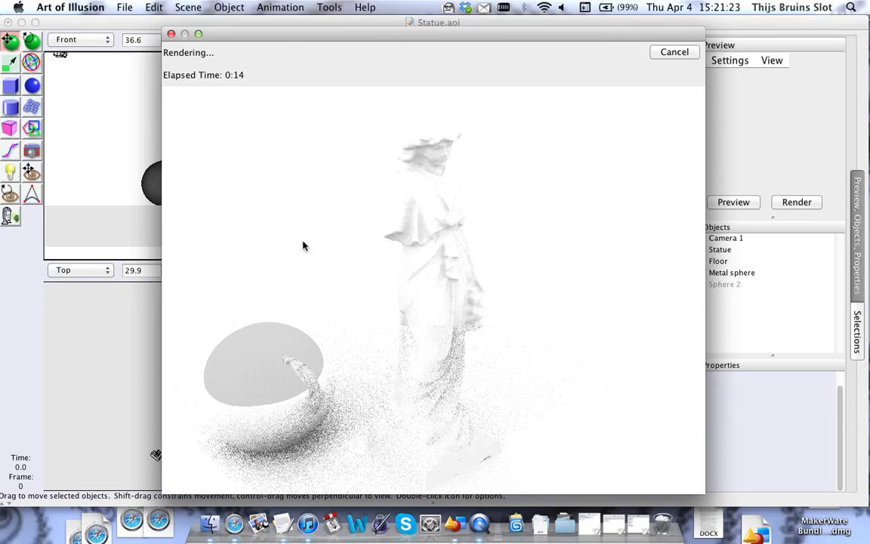
pyautogui.click(671, 51)
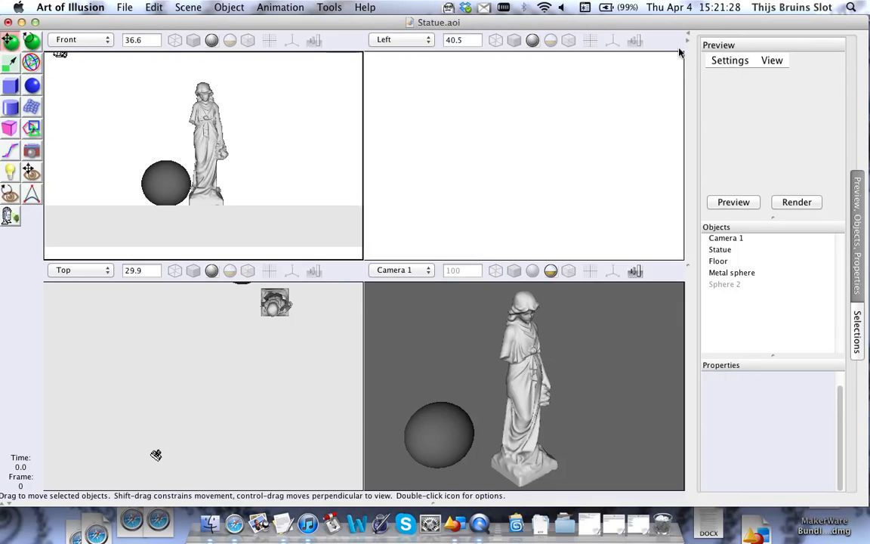
# Lower the environment's ambient color to an HSV value of 0.05 and accept the environment properties.
pyautogui.click(219, 7)
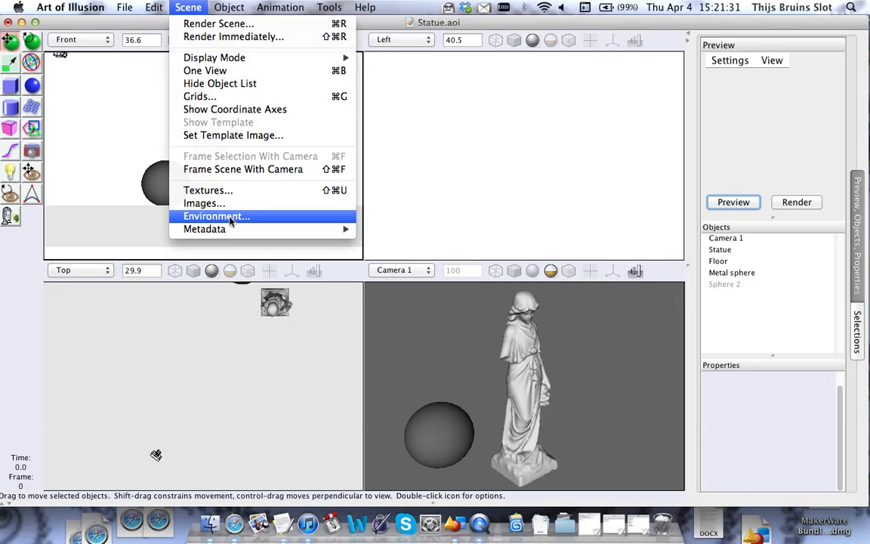
pyautogui.click(231, 218)
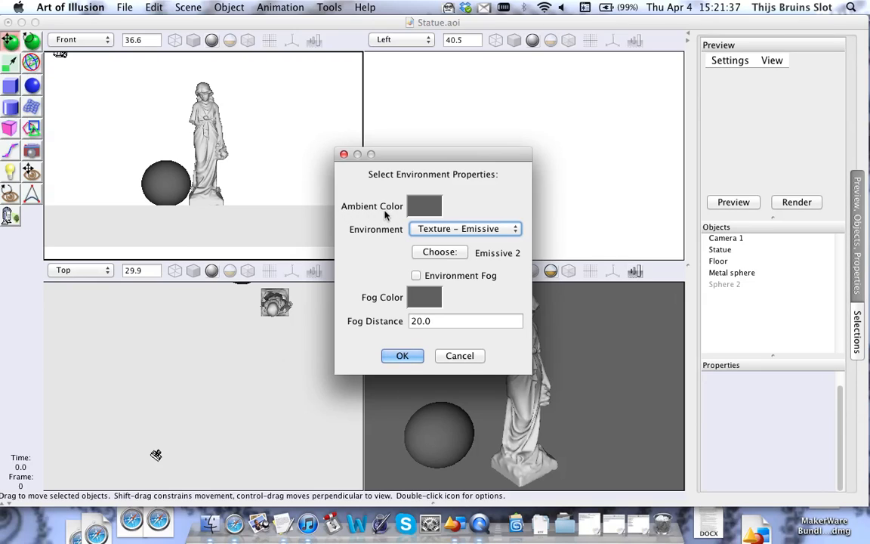
pyautogui.click(419, 208)
pyautogui.moveTo(442, 177); pyautogui.dragTo(456, 70)
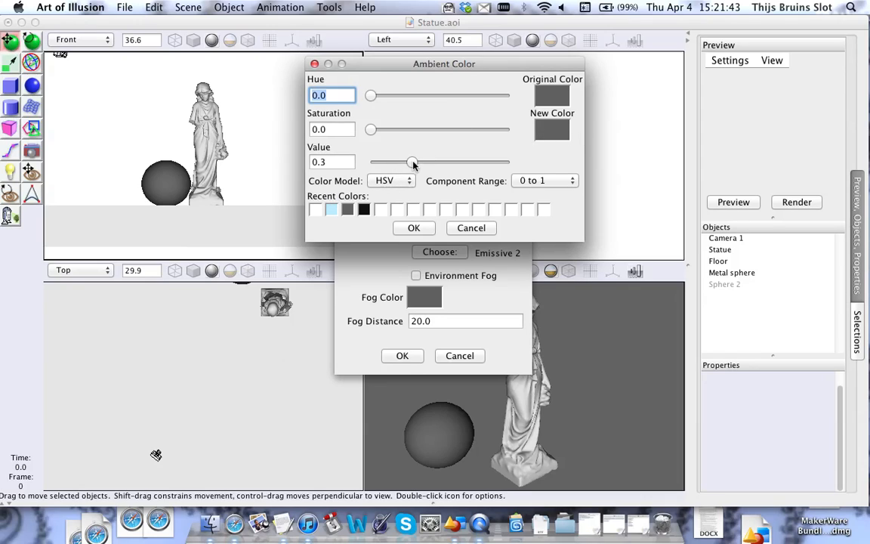
pyautogui.moveTo(411, 162); pyautogui.dragTo(378, 168)
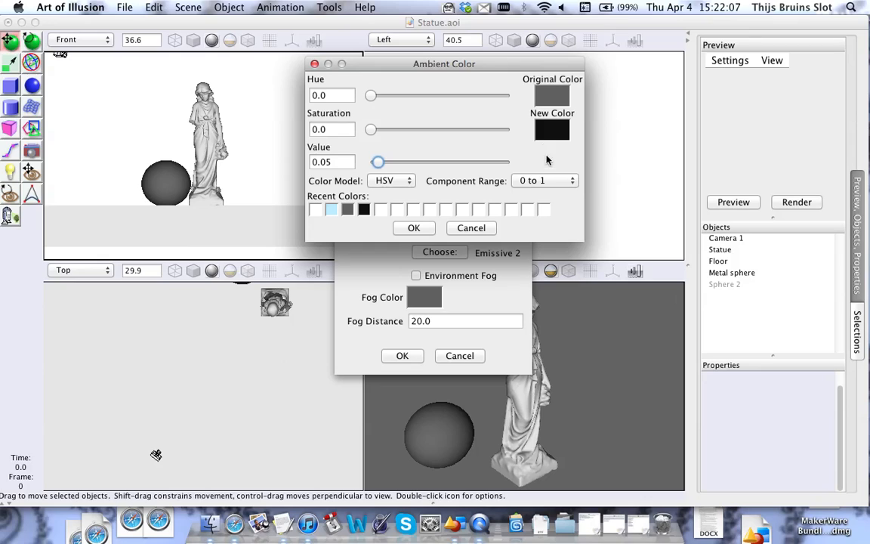
pyautogui.click(414, 229)
pyautogui.click(400, 355)
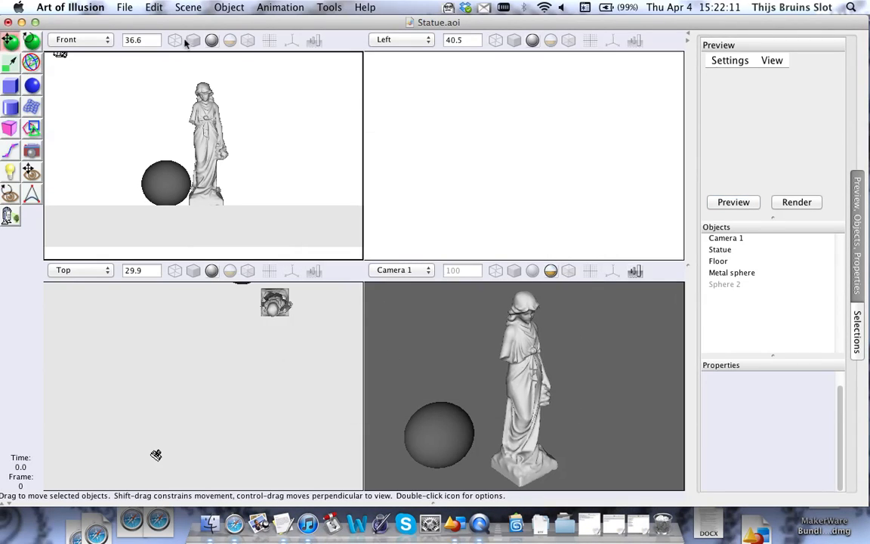
# Render an 800 by 600 Raytracer image from Camera 1 to inspect the darker ambient color's effect, and close the render.
pyautogui.click(188, 7)
pyautogui.click(203, 24)
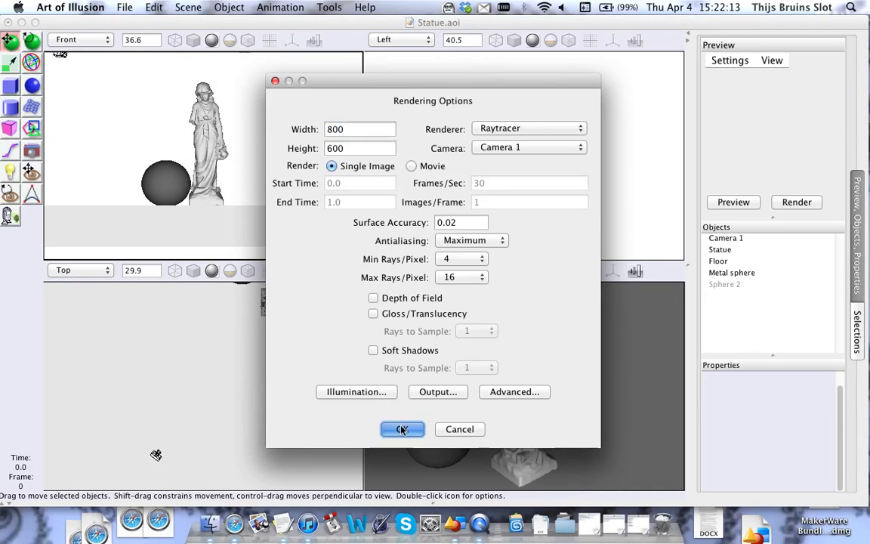
pyautogui.click(401, 429)
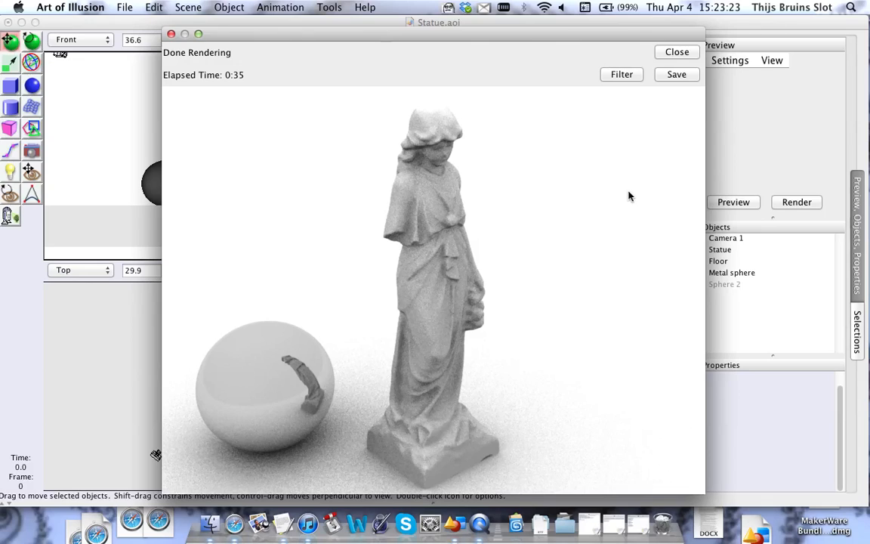
pyautogui.click(678, 55)
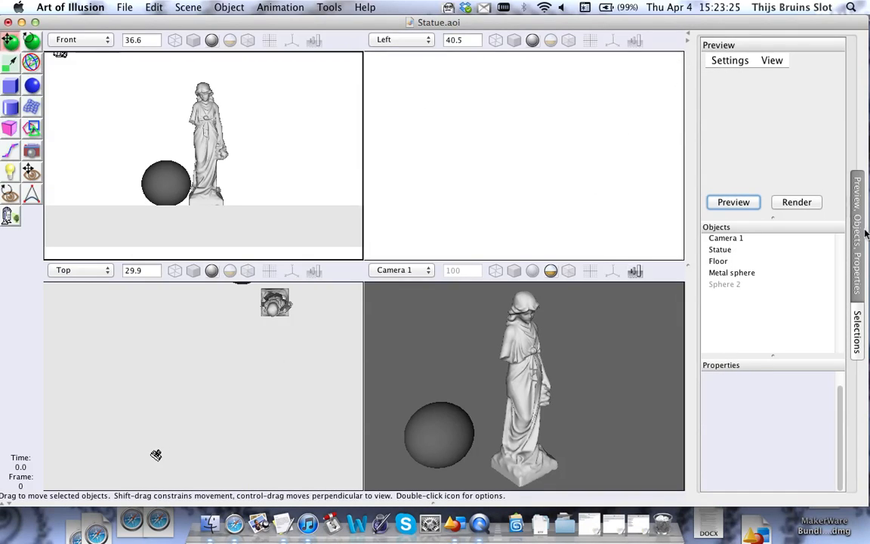
# Create a new Procedural 2D texture in the scene and name it HDRI.
pyautogui.click(198, 6)
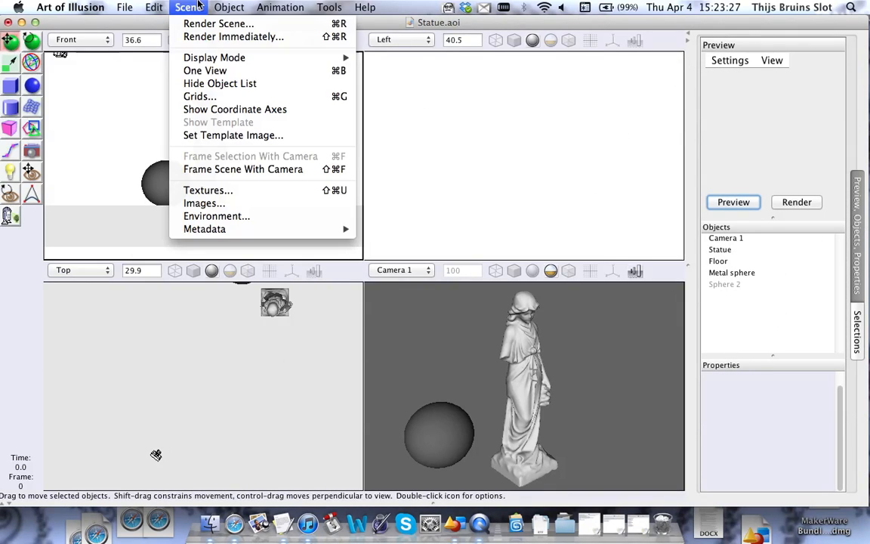
pyautogui.click(219, 193)
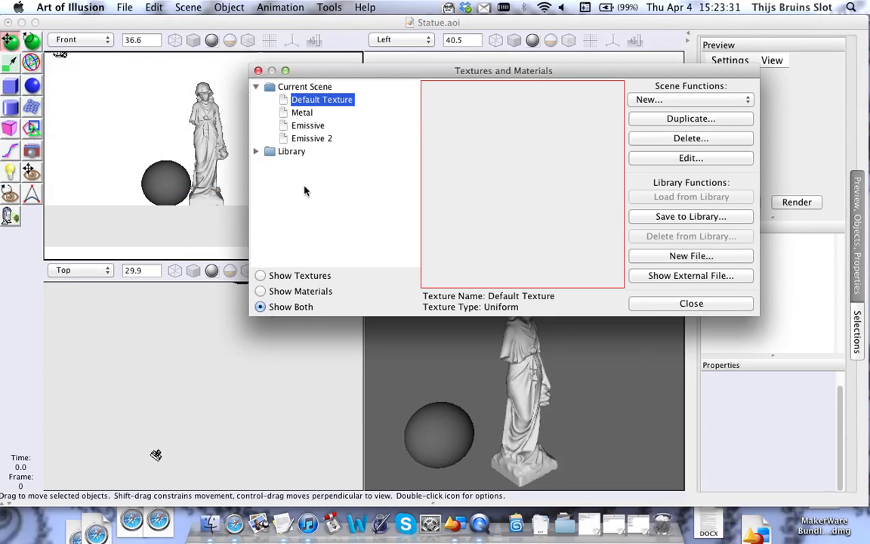
pyautogui.click(743, 101)
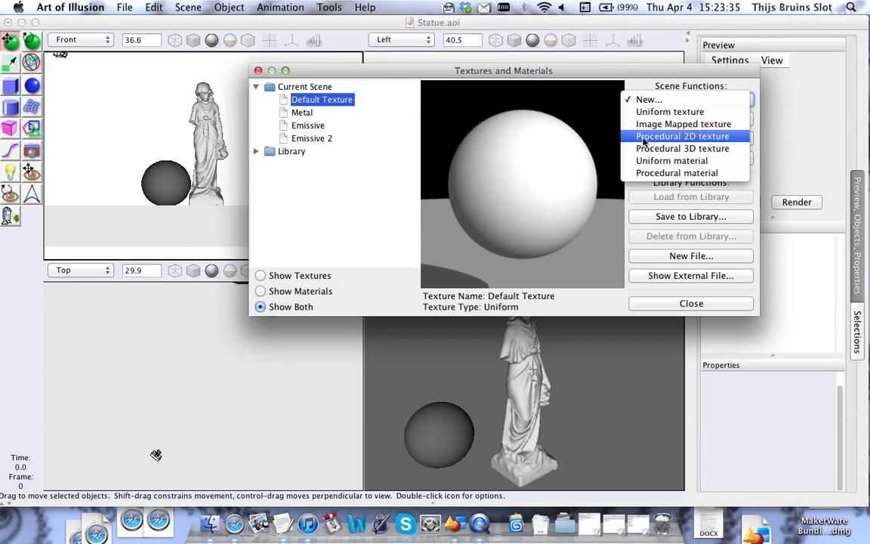
pyautogui.click(726, 139)
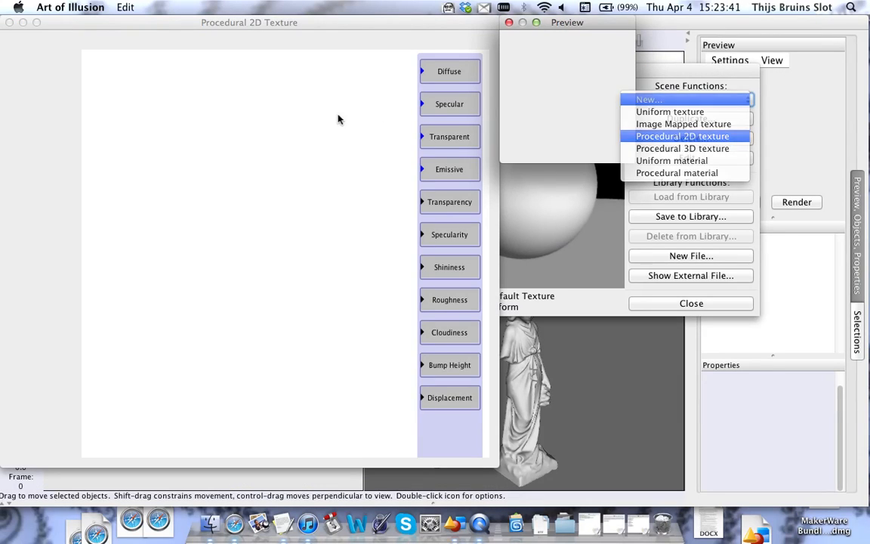
pyautogui.click(164, 37)
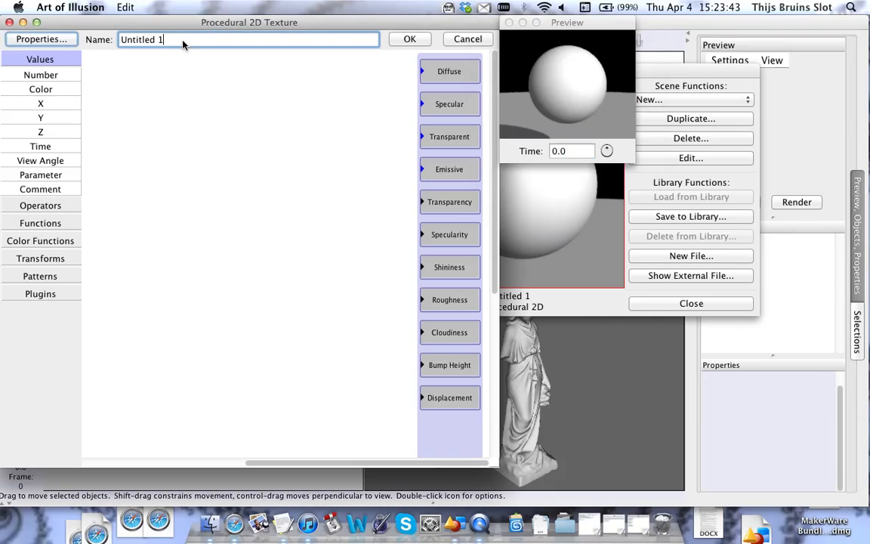
pyautogui.moveTo(136, 37); pyautogui.dragTo(106, 30)
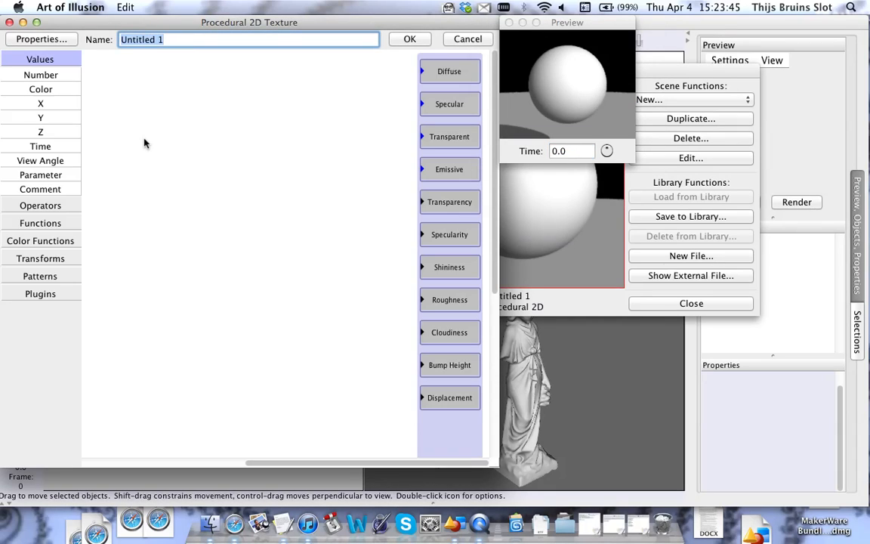
pyautogui.write('HDRI')
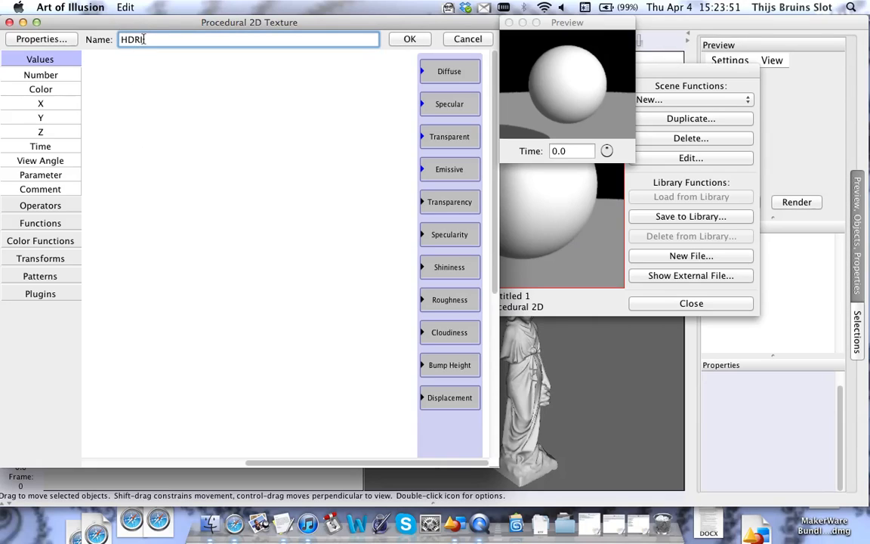
pyautogui.click(139, 235)
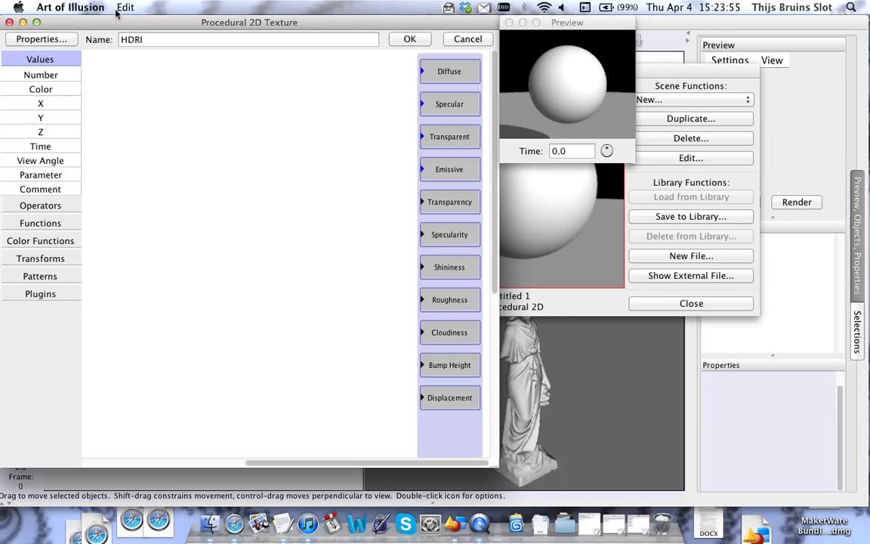
# Add an Image pattern module to the HDRI texture and assign it the fifth image, the spherical photo of the glass-roofed hall.
pyautogui.click(42, 276)
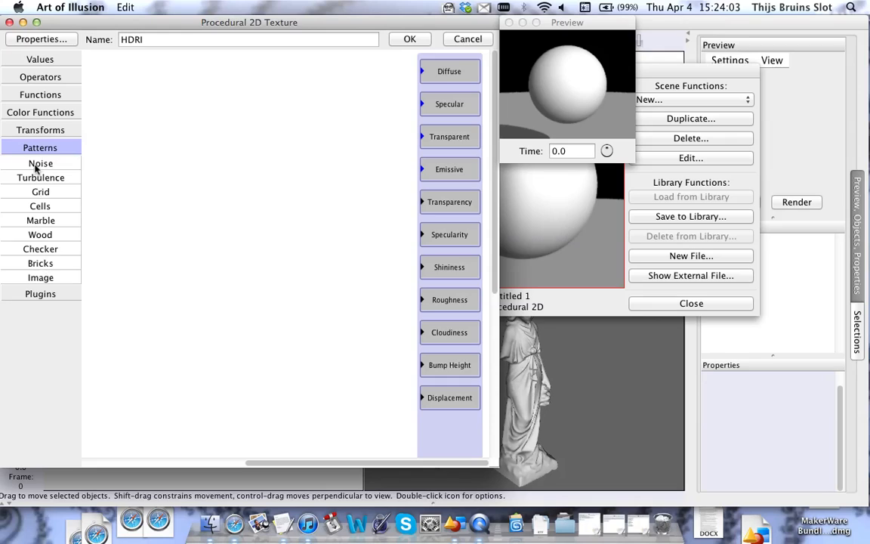
pyautogui.moveTo(42, 281); pyautogui.dragTo(232, 147)
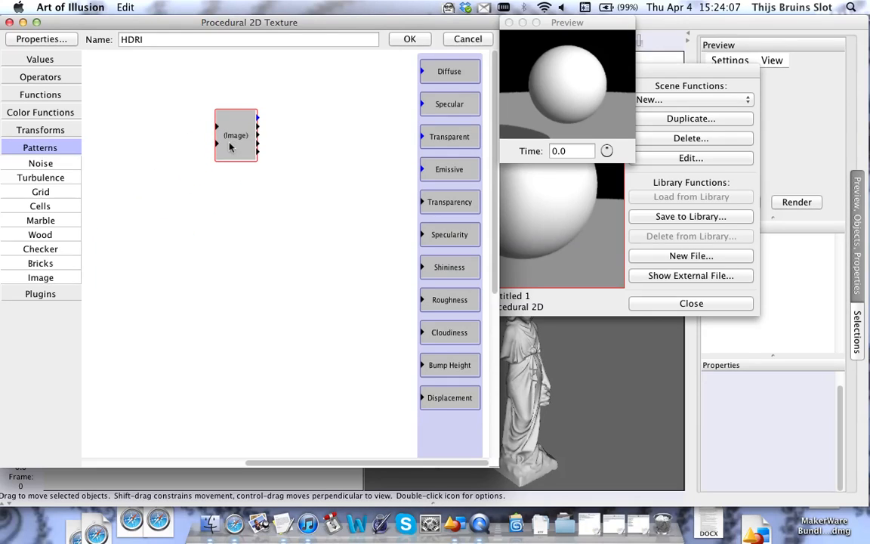
pyautogui.doubleClick(231, 147)
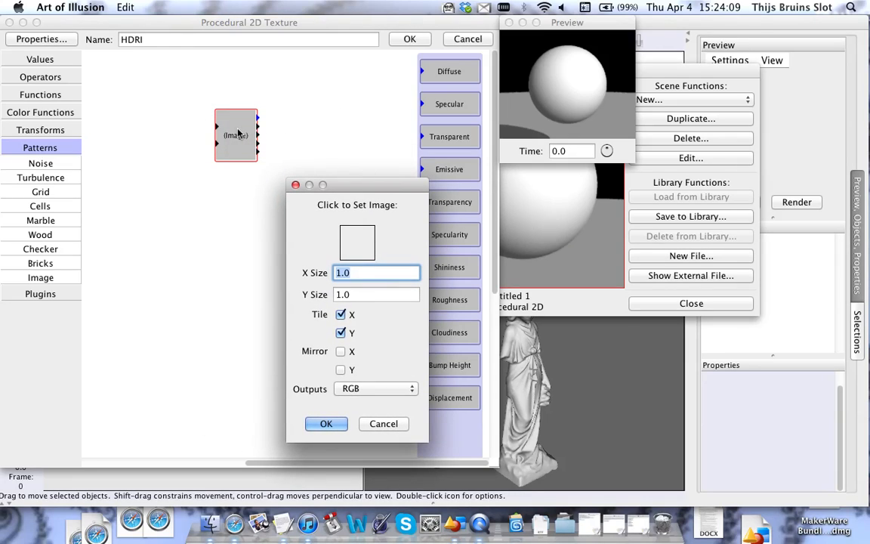
pyautogui.moveTo(387, 193); pyautogui.dragTo(368, 159)
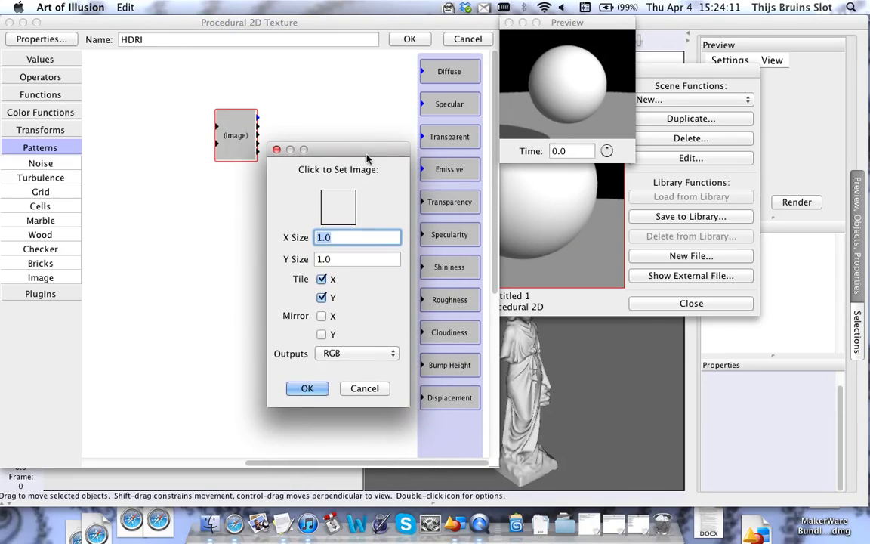
pyautogui.click(341, 205)
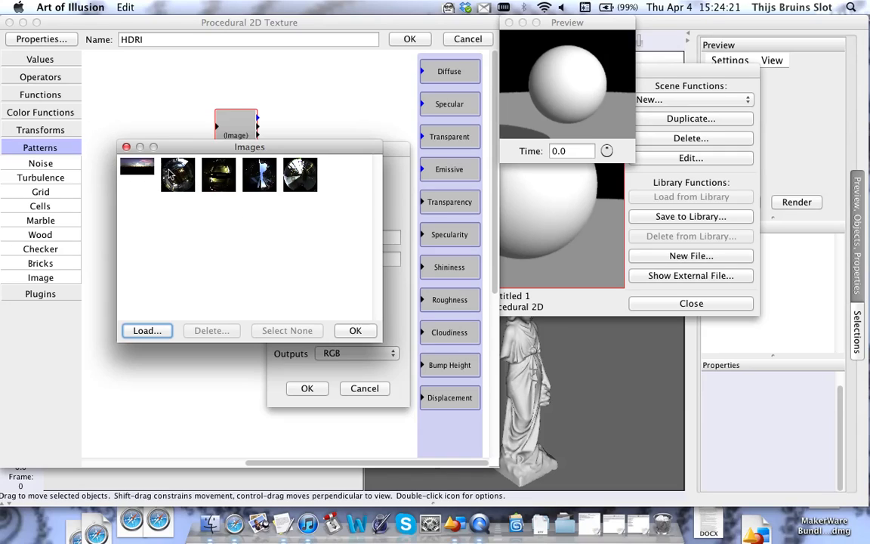
pyautogui.moveTo(205, 145); pyautogui.dragTo(203, 214)
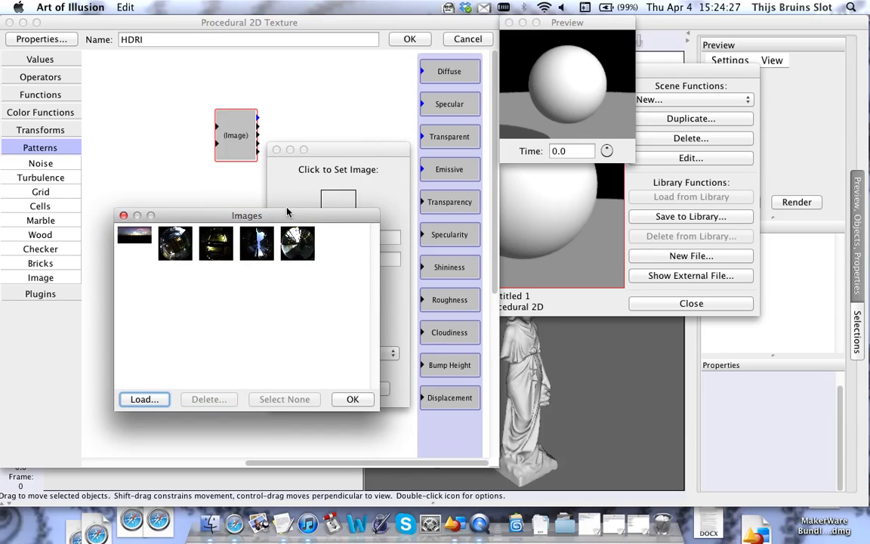
pyautogui.moveTo(288, 219); pyautogui.dragTo(255, 174)
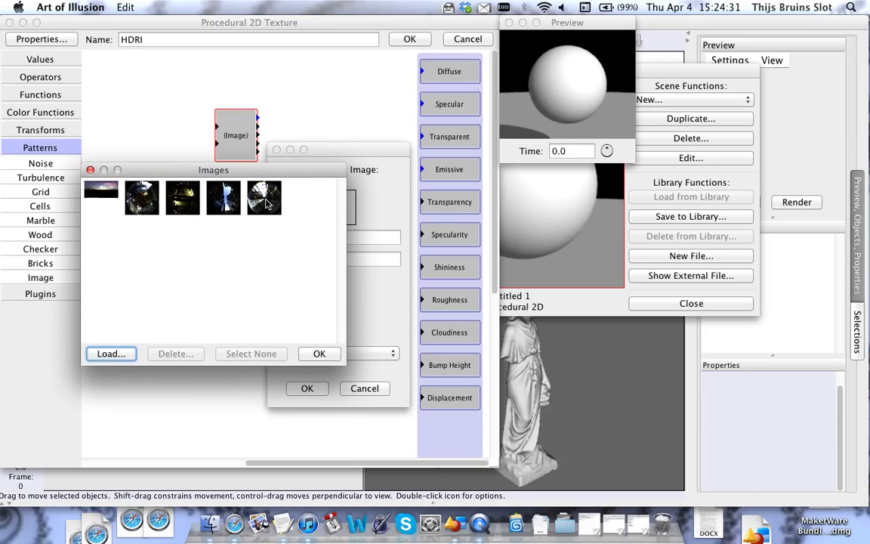
pyautogui.click(264, 199)
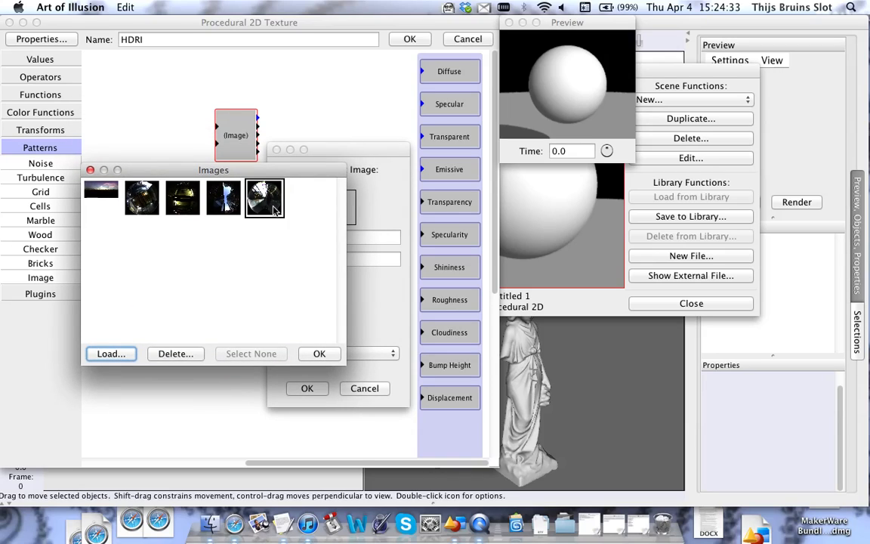
pyautogui.click(319, 354)
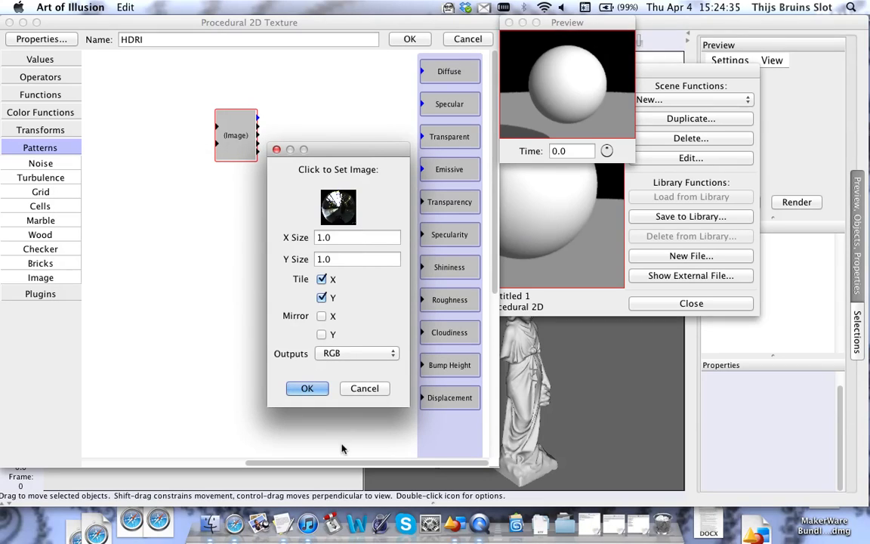
pyautogui.click(307, 388)
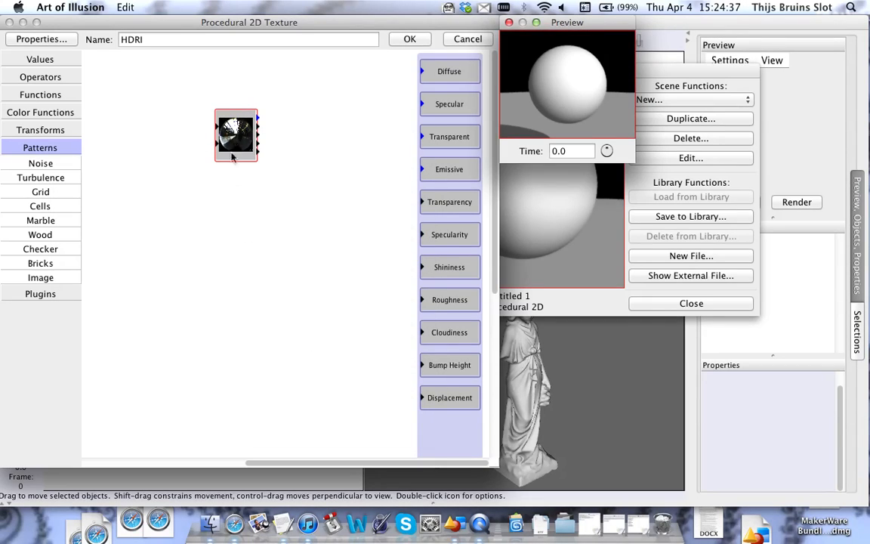
# Add a color-scaling (×) module beside the image module and a Number module linked to its number input.
pyautogui.moveTo(236, 130); pyautogui.dragTo(197, 123)
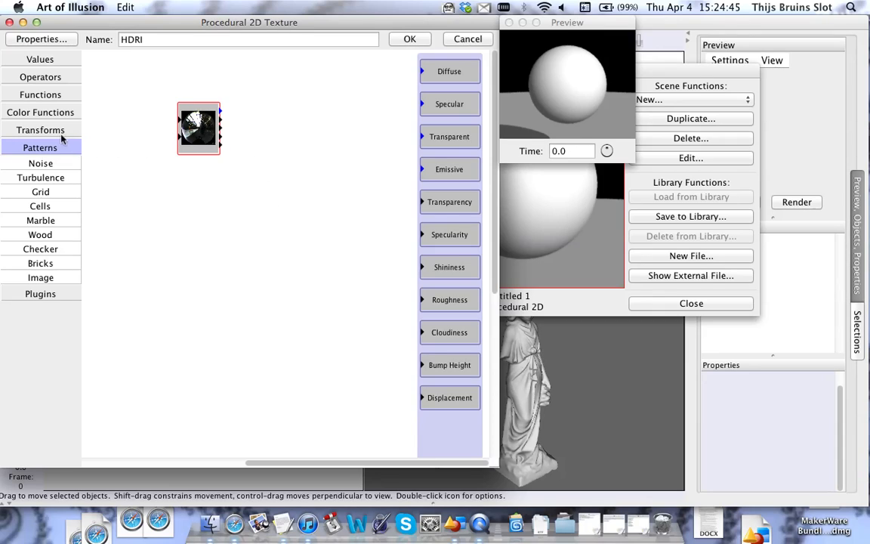
pyautogui.click(47, 131)
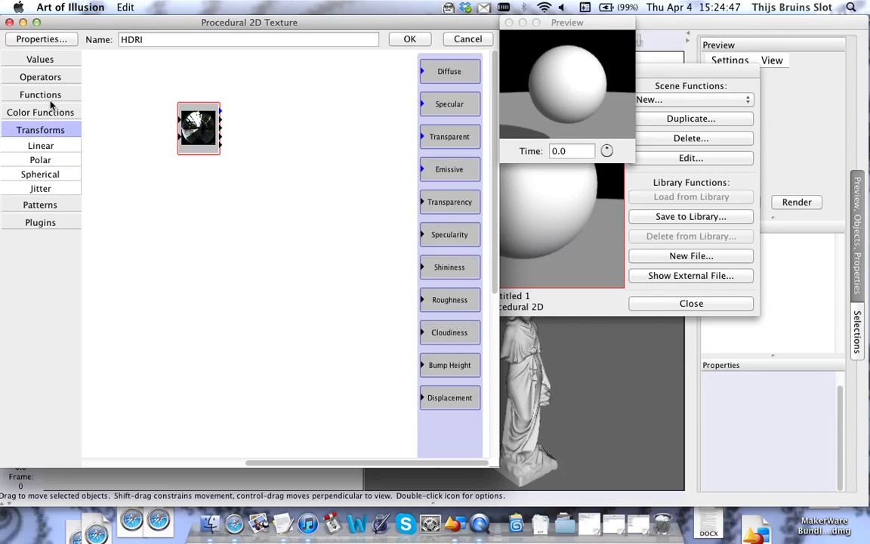
pyautogui.click(49, 114)
pyautogui.moveTo(46, 230); pyautogui.dragTo(259, 155)
pyautogui.click(42, 60)
pyautogui.moveTo(47, 75); pyautogui.dragTo(259, 162)
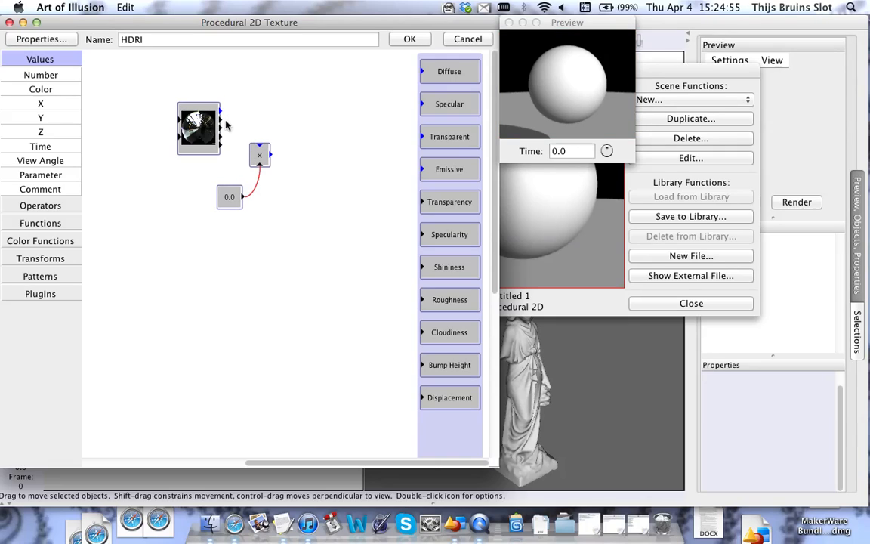
# Link the image's color through the × module to Diffuse, and set the number multiplier to 1.
pyautogui.moveTo(220, 113); pyautogui.dragTo(259, 145)
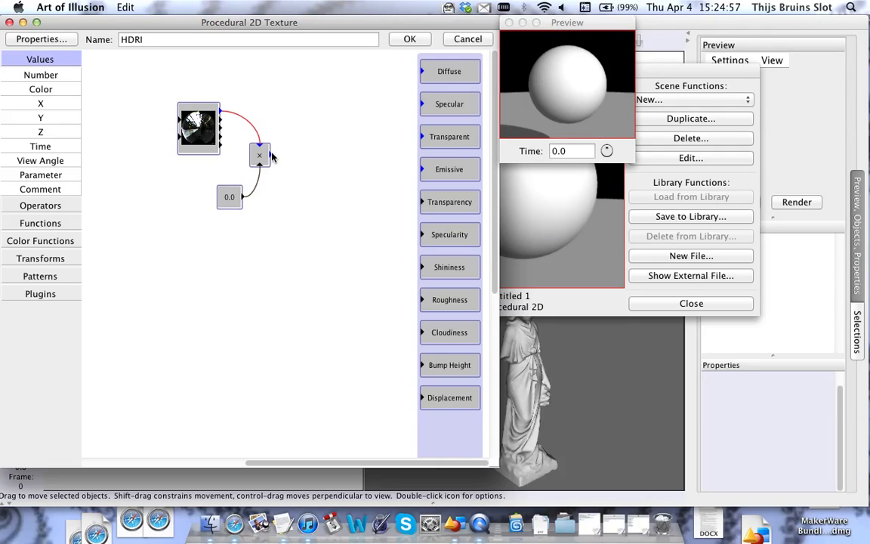
pyautogui.moveTo(270, 154); pyautogui.dragTo(424, 73)
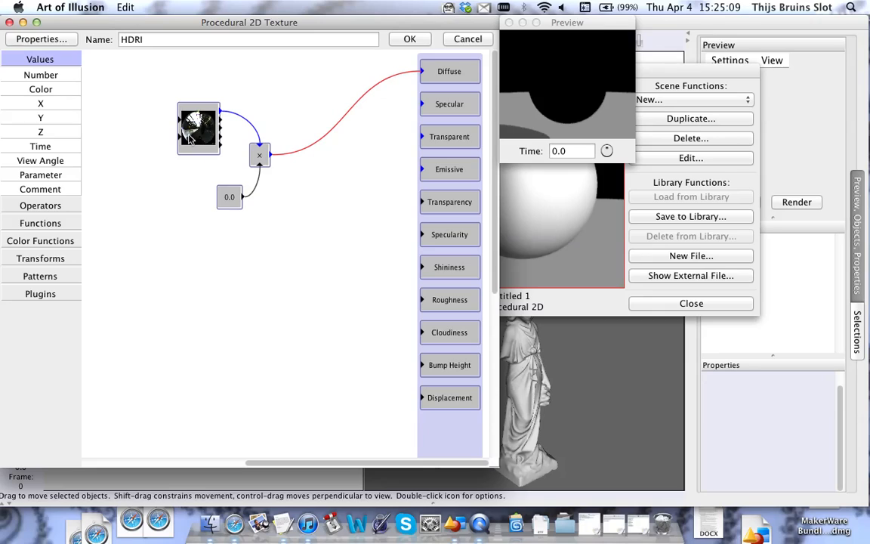
pyautogui.doubleClick(227, 195)
pyautogui.write('1')
pyautogui.press('Return')
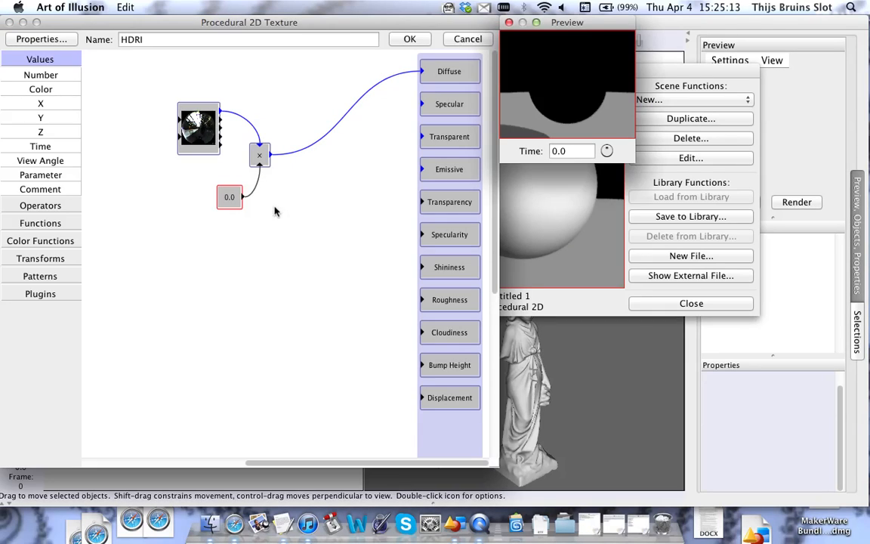
# Enlarge the texture preview window and rotate its sphere to inspect how the image wraps around it.
pyautogui.click(576, 22)
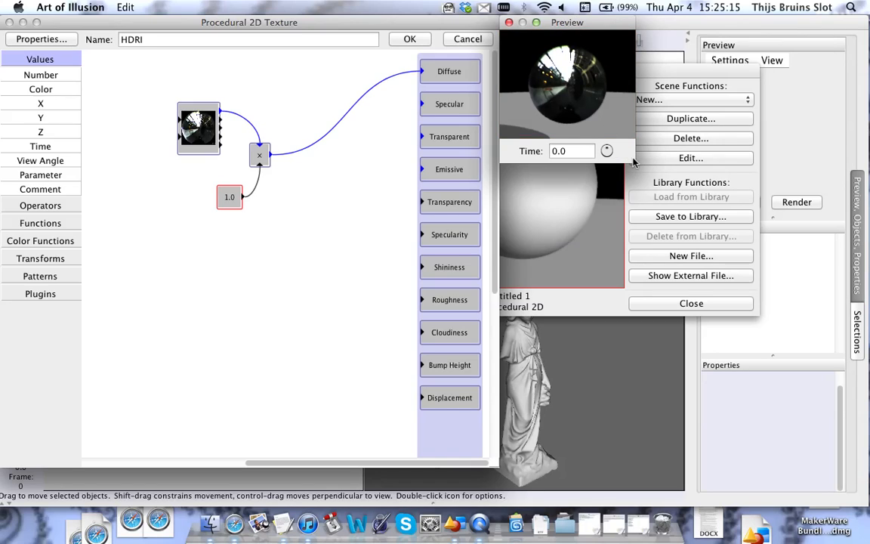
pyautogui.moveTo(634, 162); pyautogui.dragTo(651, 173)
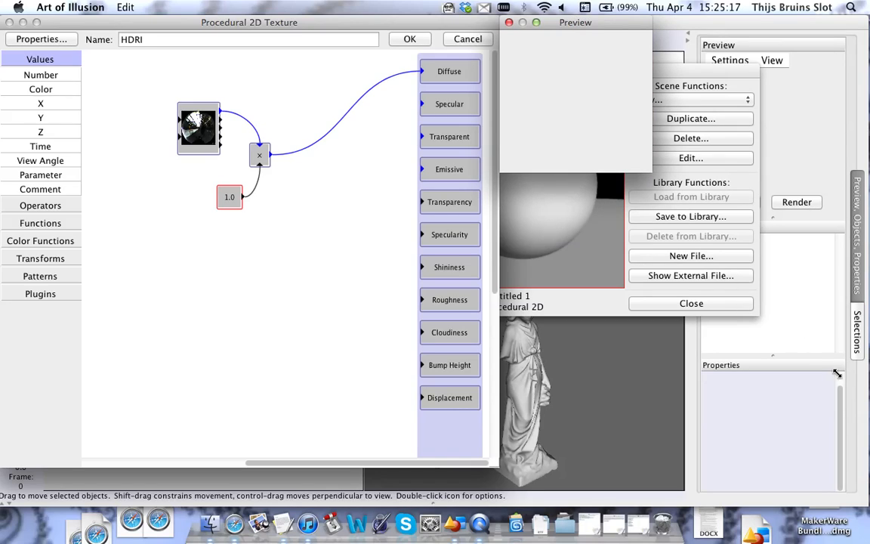
pyautogui.moveTo(861, 401); pyautogui.dragTo(861, 401)
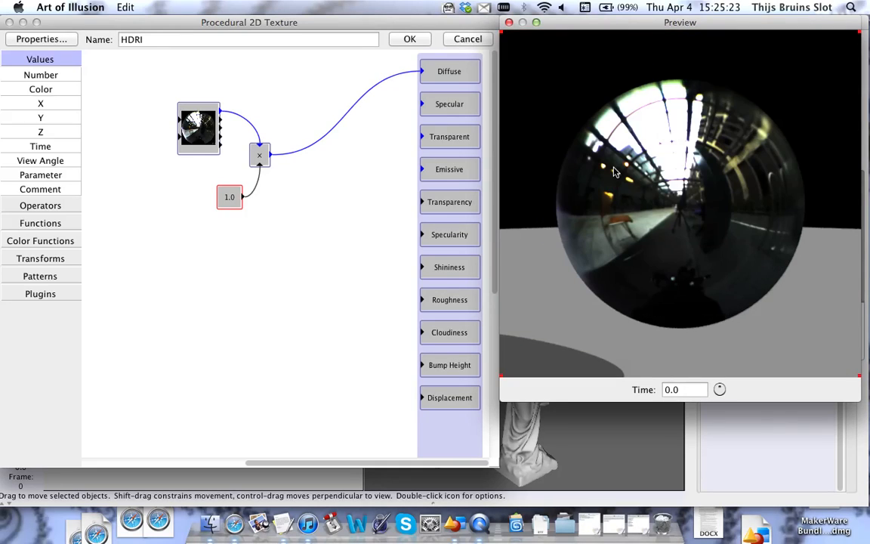
pyautogui.moveTo(614, 172); pyautogui.dragTo(685, 215)
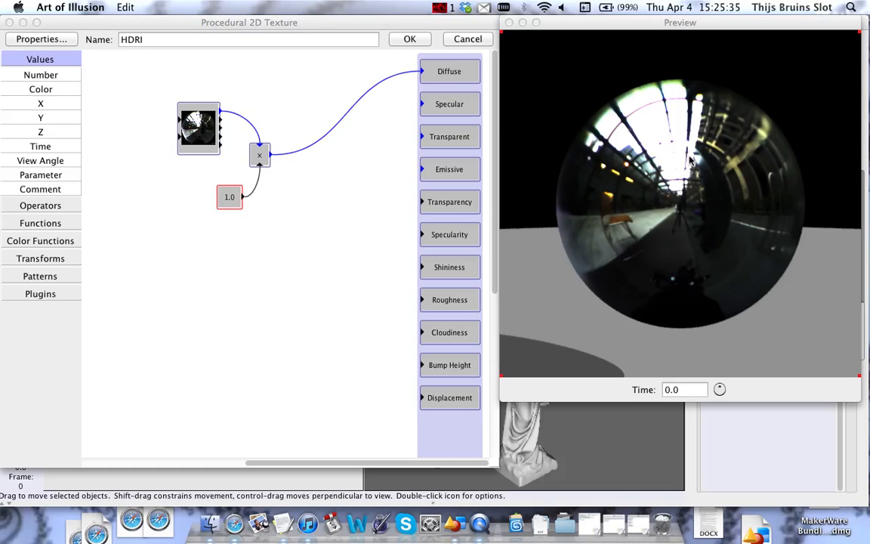
pyautogui.click(651, 32)
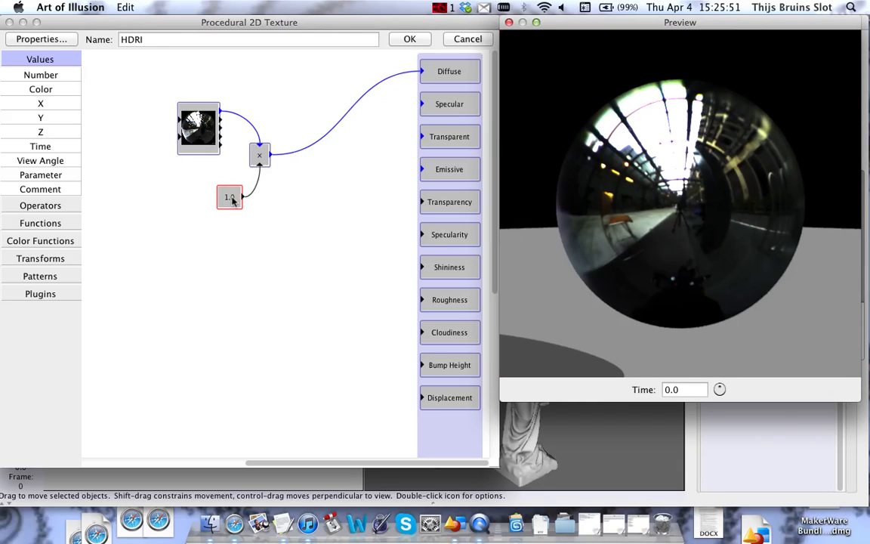
pyautogui.click(271, 222)
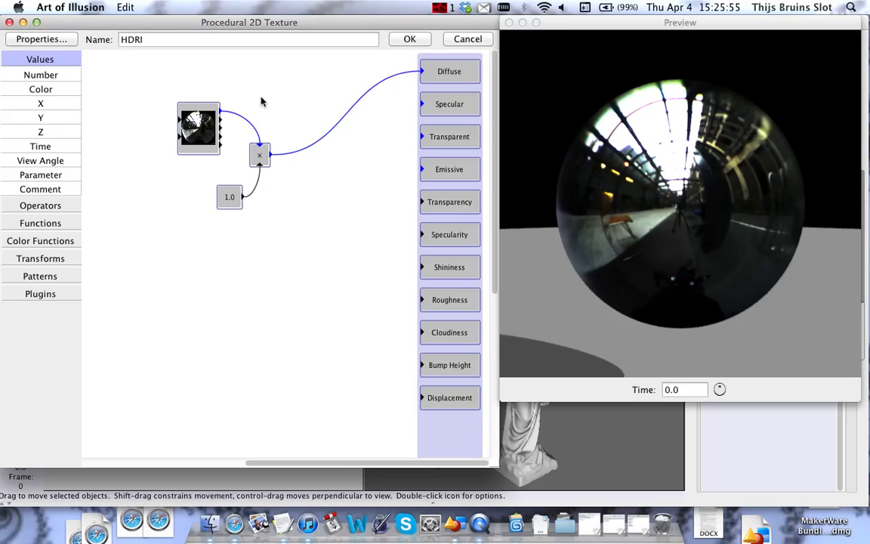
# Replace the module's image with the spherical skyscraper photo with blue sky, and rotate the preview sphere to inspect it.
pyautogui.doubleClick(194, 140)
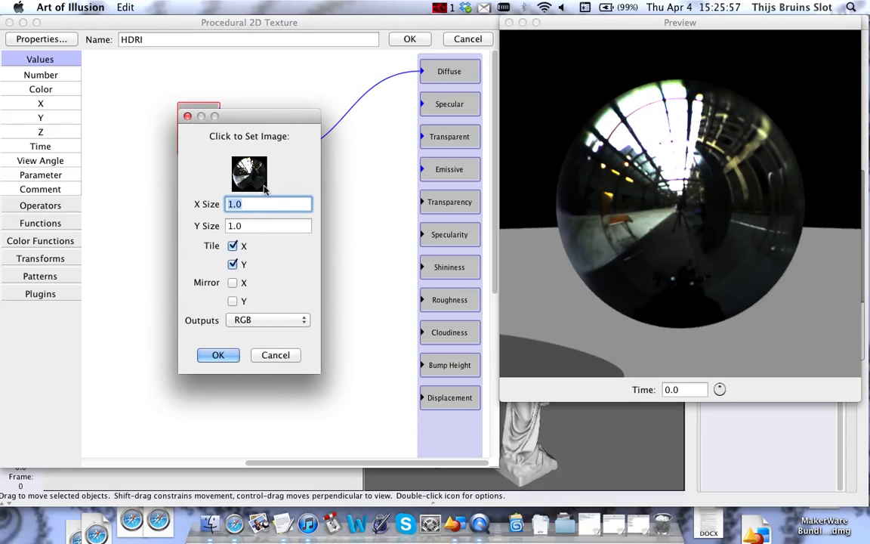
pyautogui.click(221, 182)
pyautogui.click(246, 172)
pyautogui.click(352, 330)
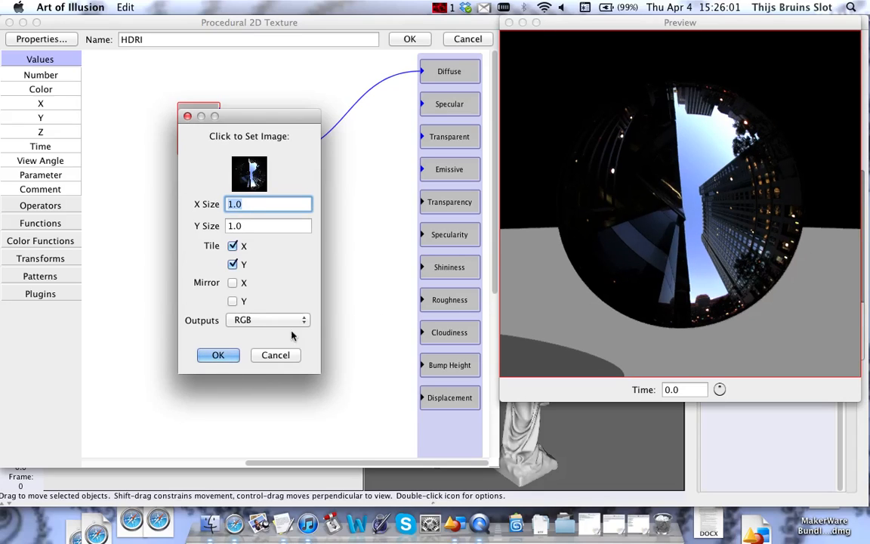
pyautogui.click(219, 355)
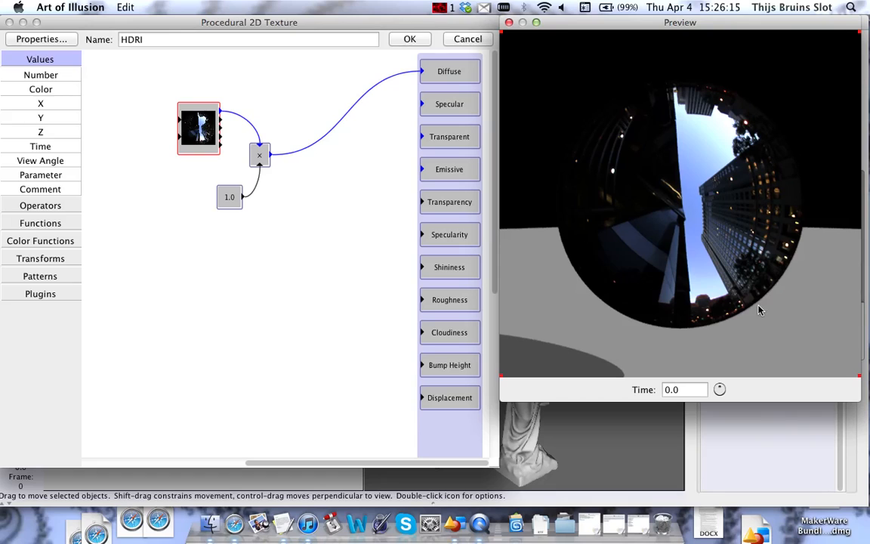
pyautogui.moveTo(651, 149); pyautogui.dragTo(651, 239)
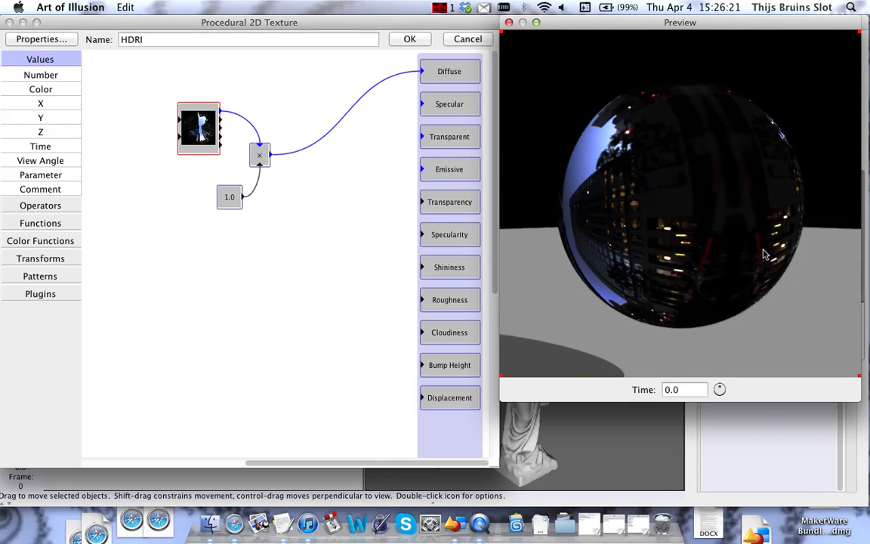
pyautogui.moveTo(623, 242); pyautogui.dragTo(718, 246)
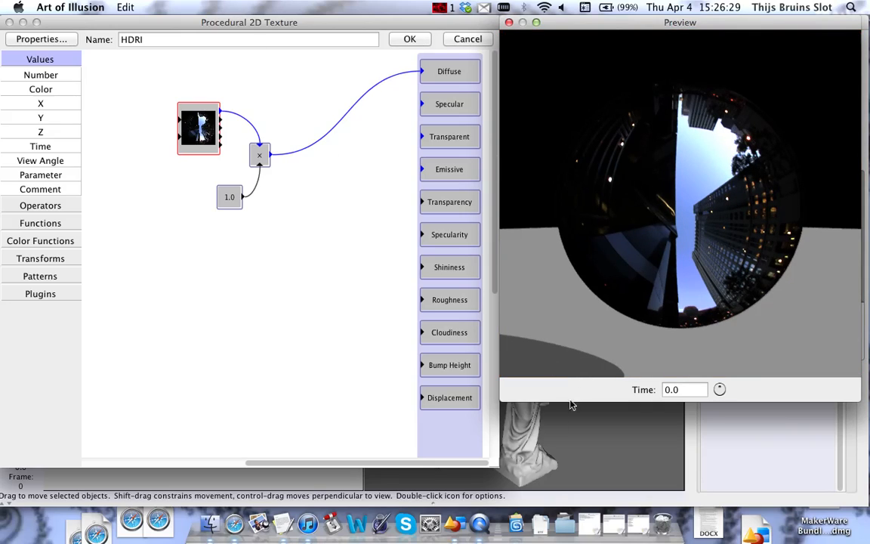
# Replace the texture's image with the sunset sky panorama, and rotate the preview sphere to inspect how it wraps.
pyautogui.moveTo(703, 196); pyautogui.dragTo(597, 197)
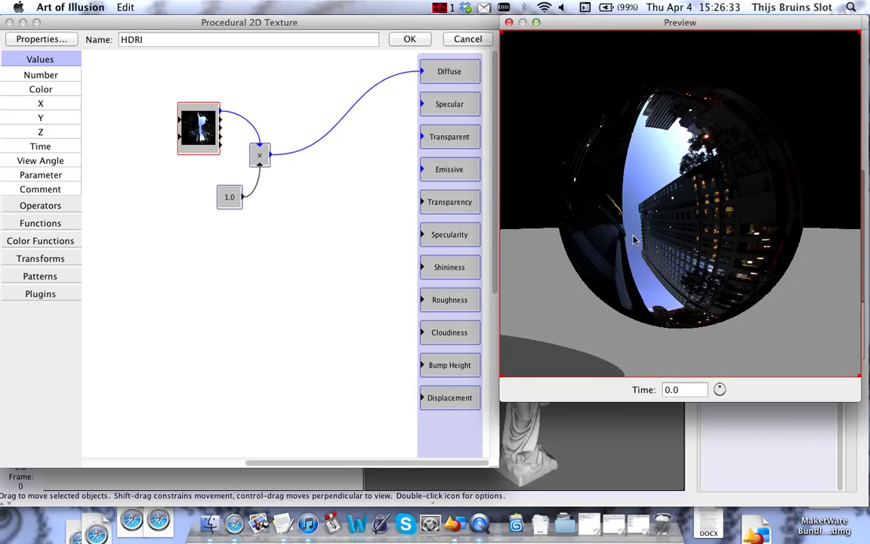
pyautogui.click(209, 124)
pyautogui.doubleClick(208, 124)
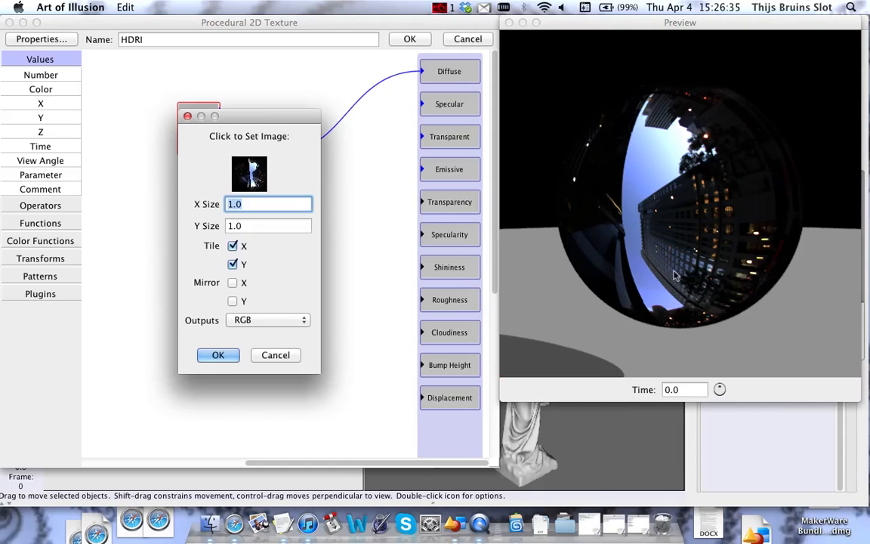
pyautogui.click(296, 200)
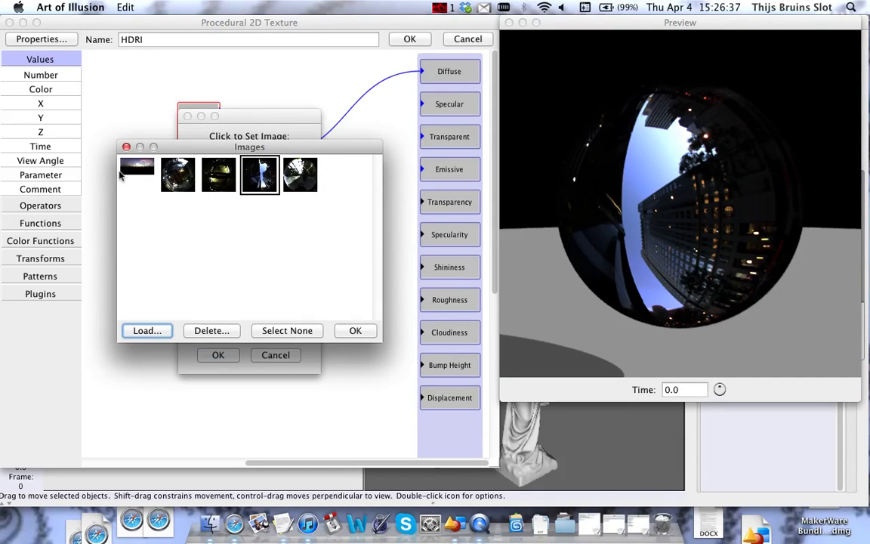
pyautogui.click(123, 160)
pyautogui.click(354, 332)
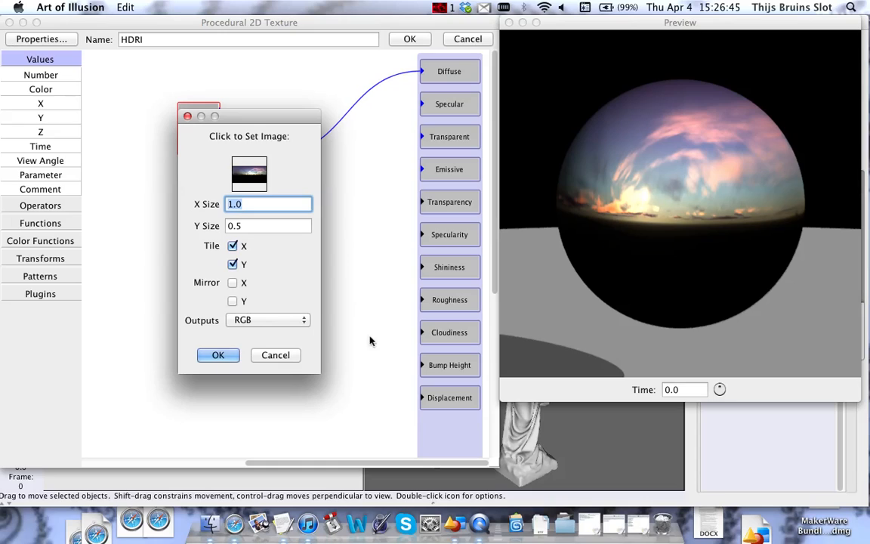
pyautogui.click(219, 355)
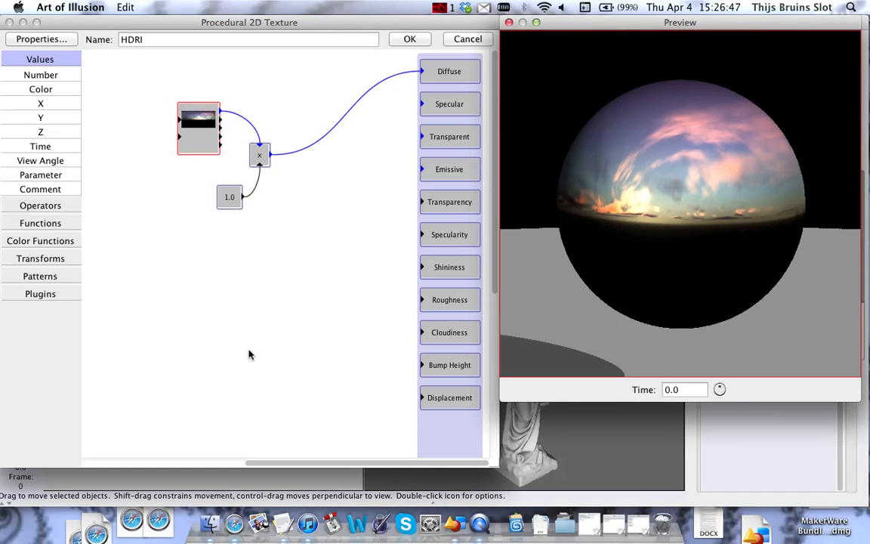
pyautogui.moveTo(775, 233); pyautogui.dragTo(774, 218)
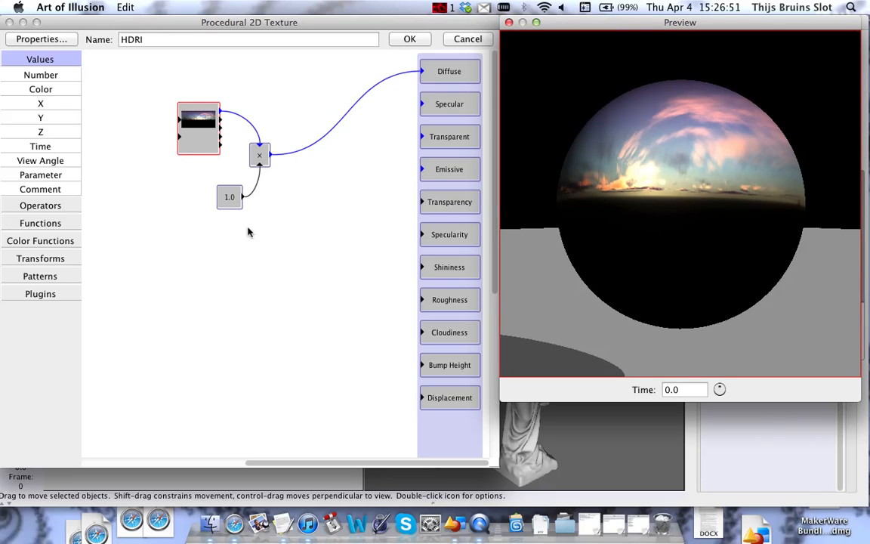
pyautogui.click(227, 198)
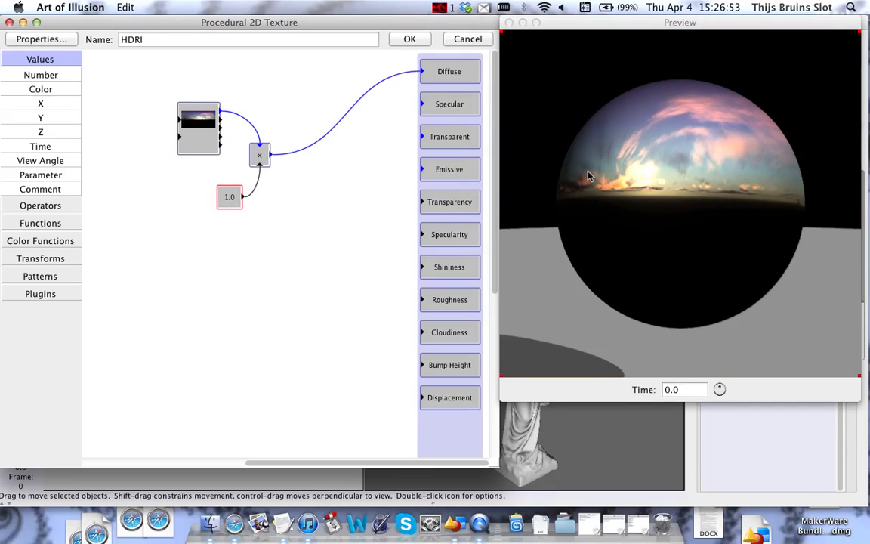
pyautogui.moveTo(650, 230); pyautogui.dragTo(675, 237)
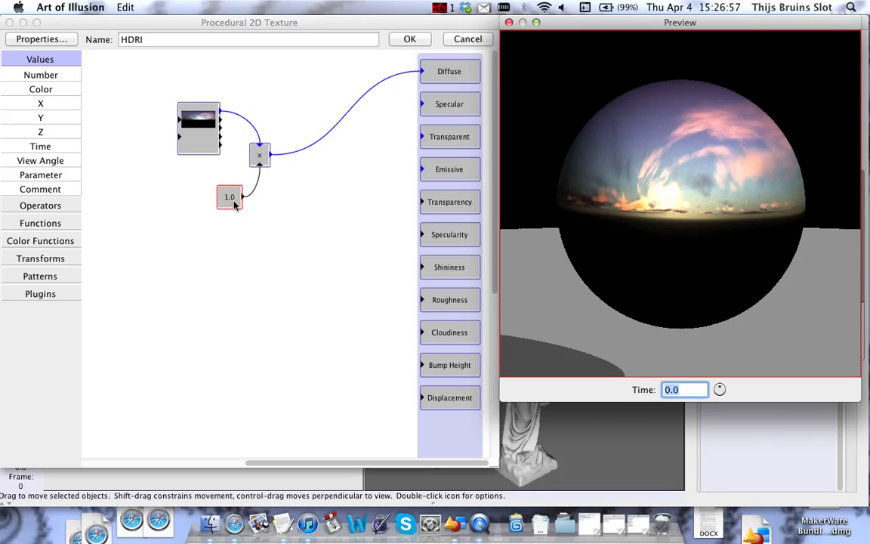
# Accept the HDRI procedural texture and close the textures and materials manager.
pyautogui.click(319, 207)
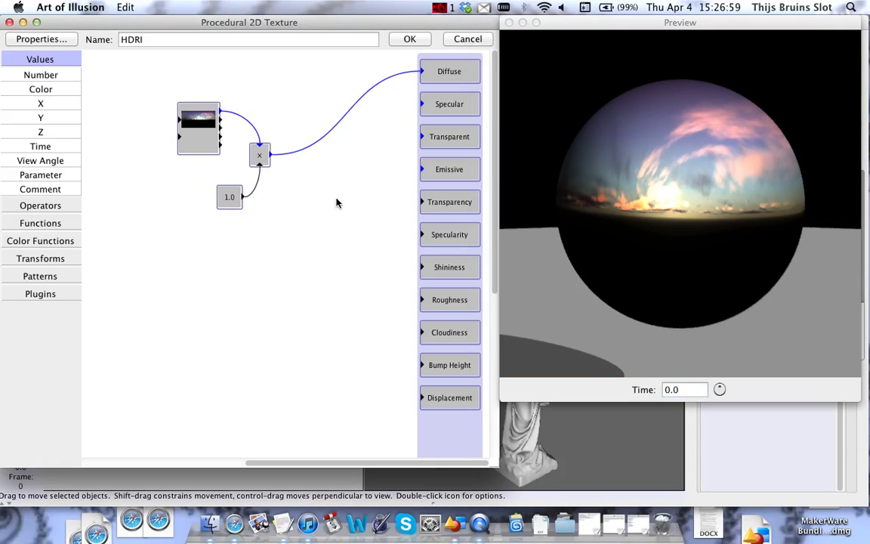
pyautogui.click(422, 44)
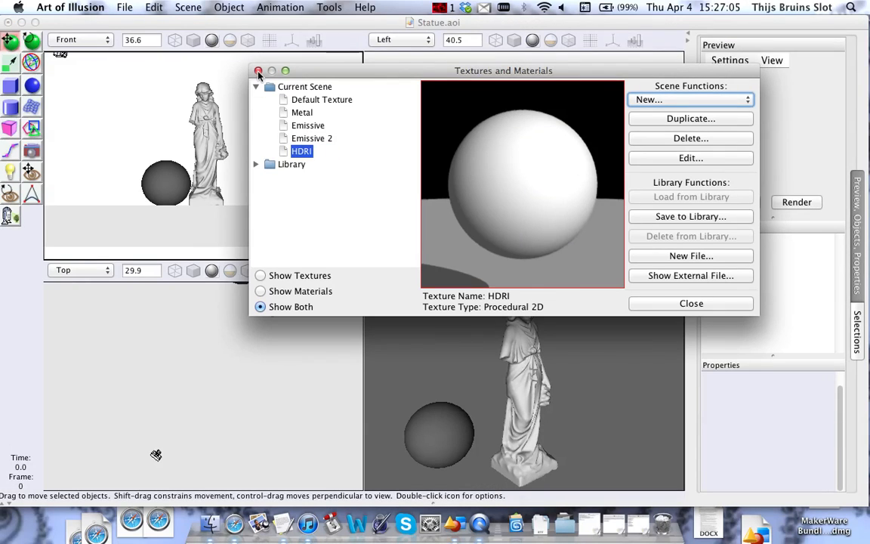
pyautogui.click(258, 71)
# Set the scene's environment to Texture – Diffuse and select the HDRI texture for it.
pyautogui.click(188, 7)
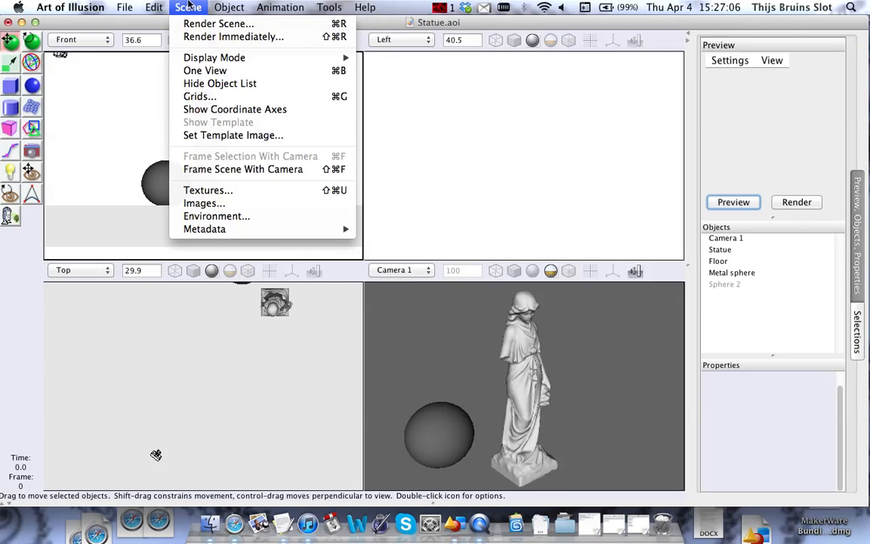
pyautogui.click(203, 216)
pyautogui.moveTo(500, 159); pyautogui.dragTo(529, 90)
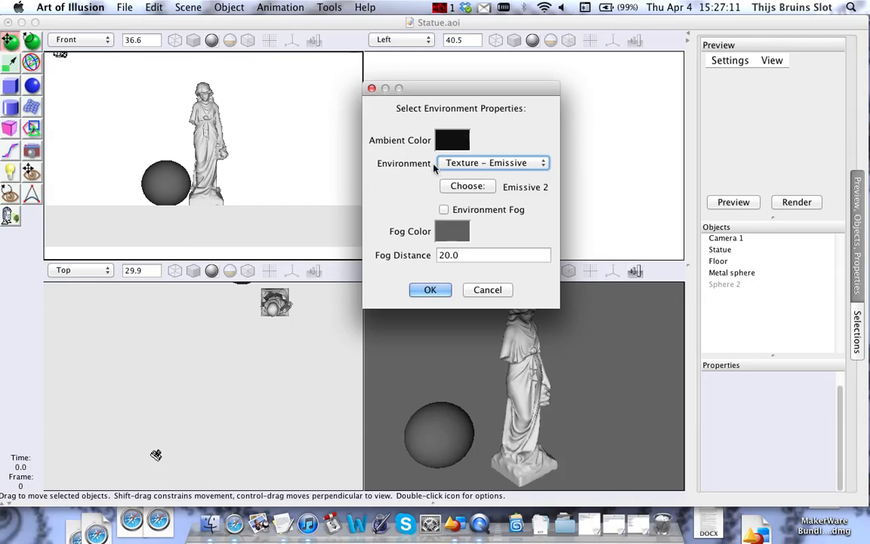
pyautogui.click(499, 163)
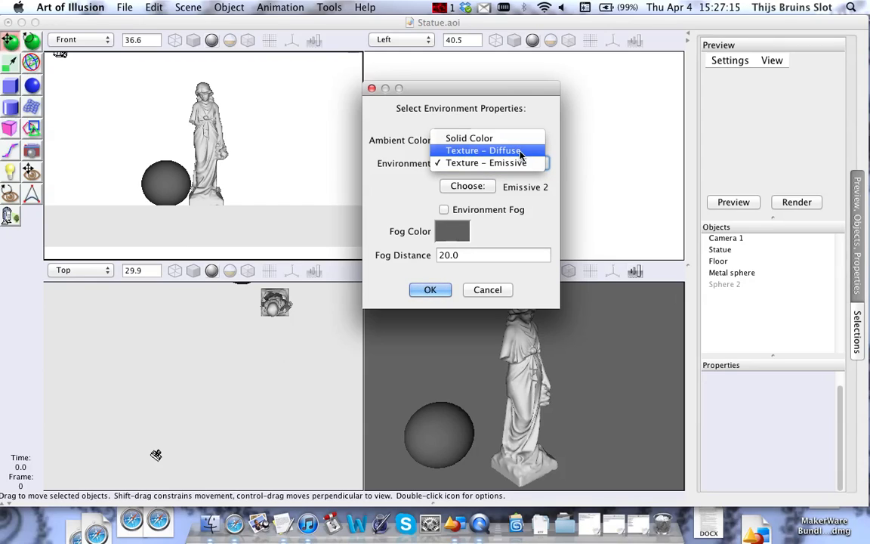
pyautogui.click(529, 151)
pyautogui.click(467, 186)
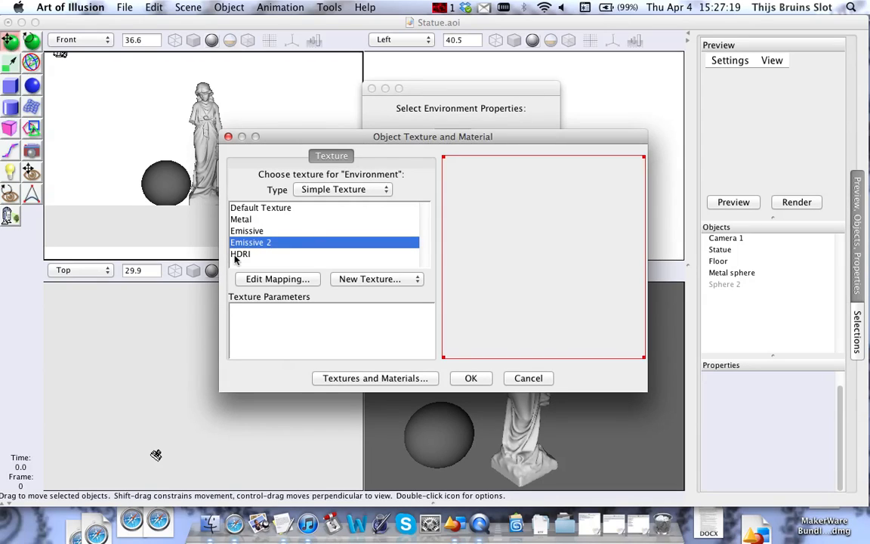
pyautogui.click(257, 254)
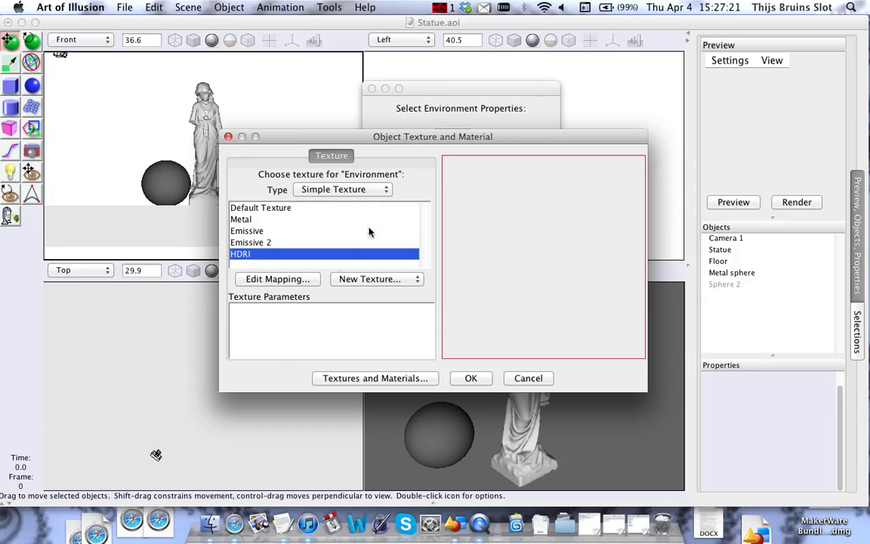
pyautogui.moveTo(413, 144); pyautogui.dragTo(402, 96)
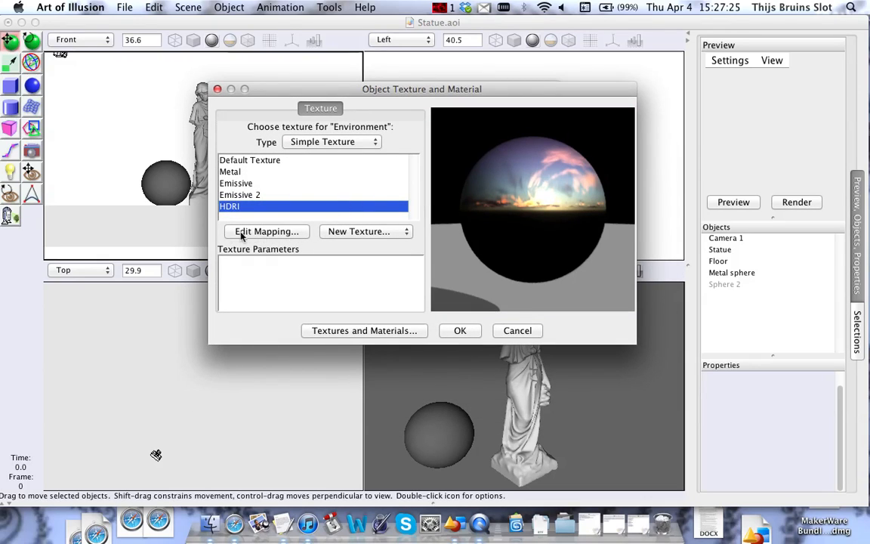
# Inspect the HDRI texture's projection mapping in an enlarged preview, and set the environment mapping to Spherical.
pyautogui.click(296, 235)
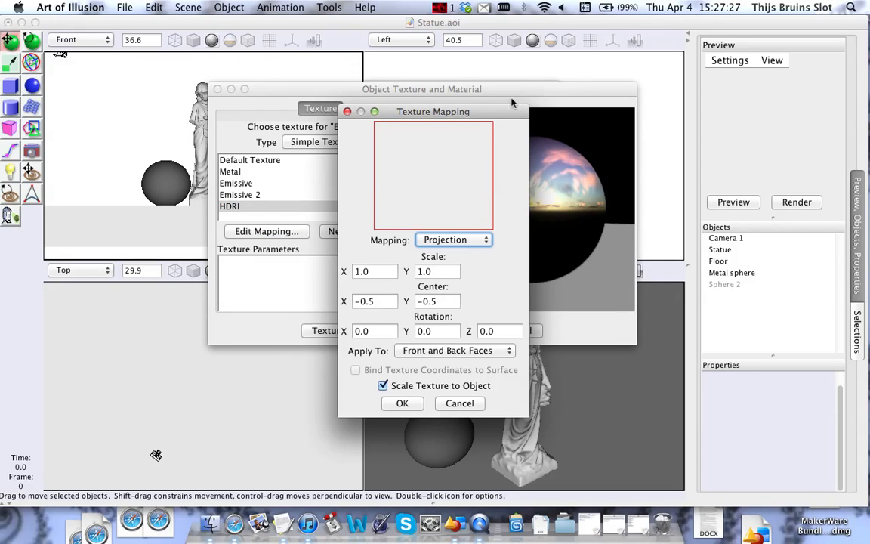
pyautogui.moveTo(504, 112); pyautogui.dragTo(289, 29)
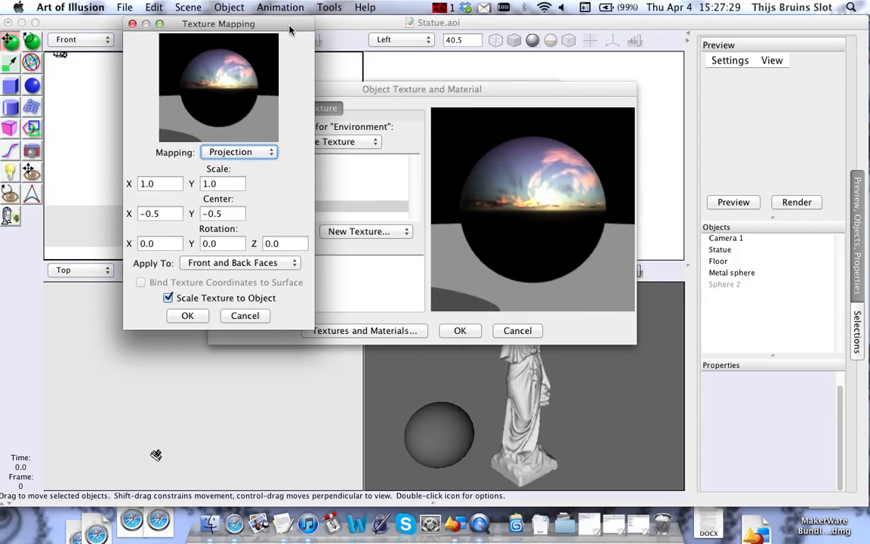
pyautogui.moveTo(309, 326); pyautogui.dragTo(643, 476)
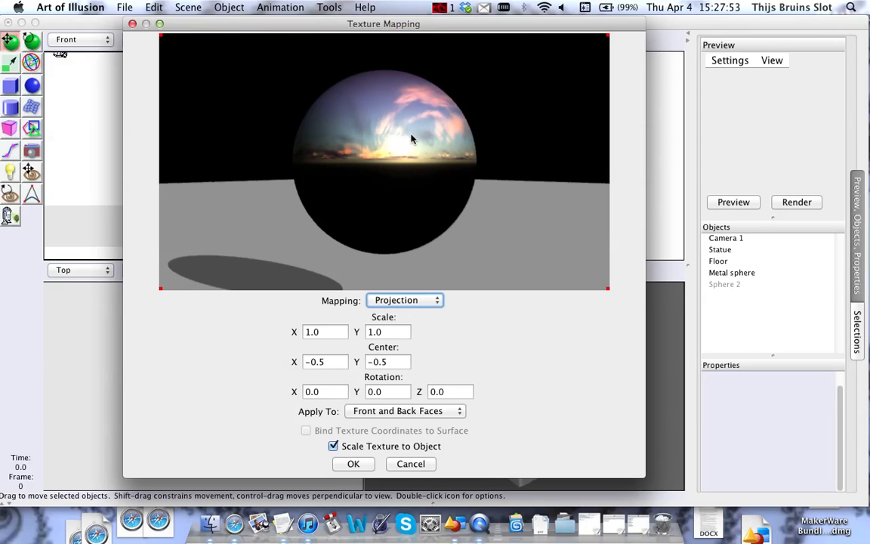
pyautogui.moveTo(432, 156); pyautogui.dragTo(335, 154)
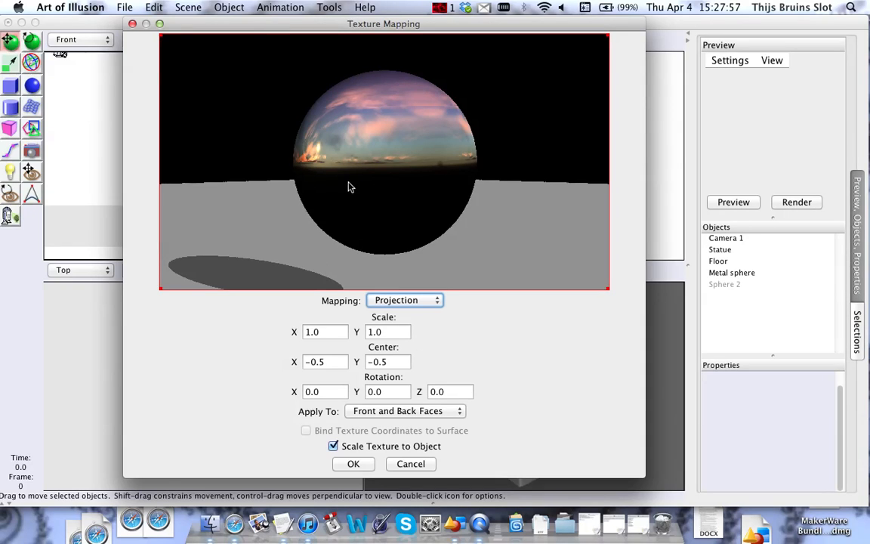
pyautogui.moveTo(369, 194)
pyautogui.mouseDown()
pyautogui.moveTo(404, 194)
pyautogui.moveTo(426, 180)
pyautogui.moveTo(463, 197)
pyautogui.moveTo(365, 136)
pyautogui.moveTo(374, 210)
pyautogui.mouseUp()
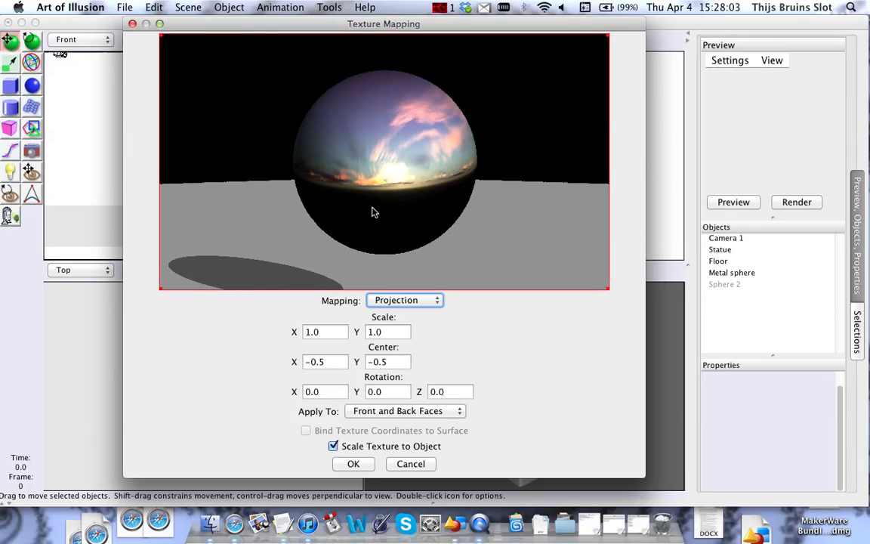
pyautogui.click(433, 301)
pyautogui.click(429, 301)
pyautogui.click(430, 301)
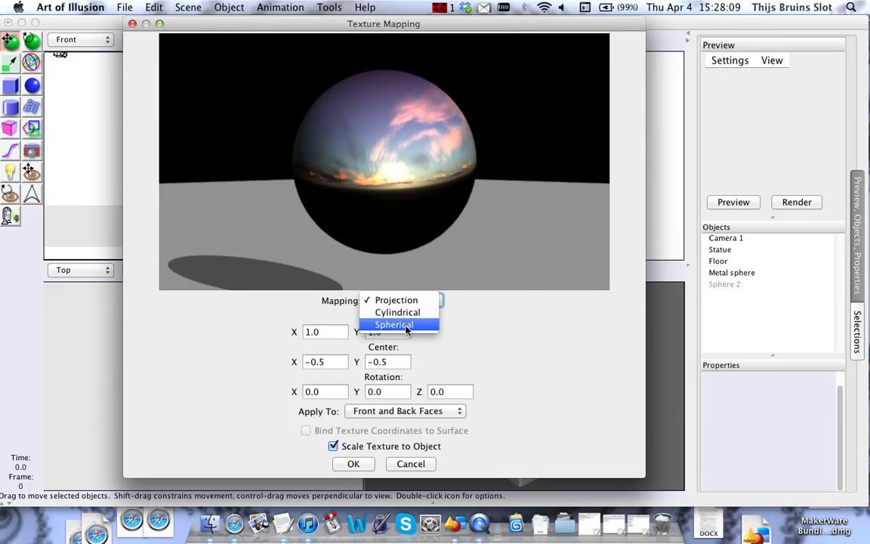
pyautogui.click(405, 325)
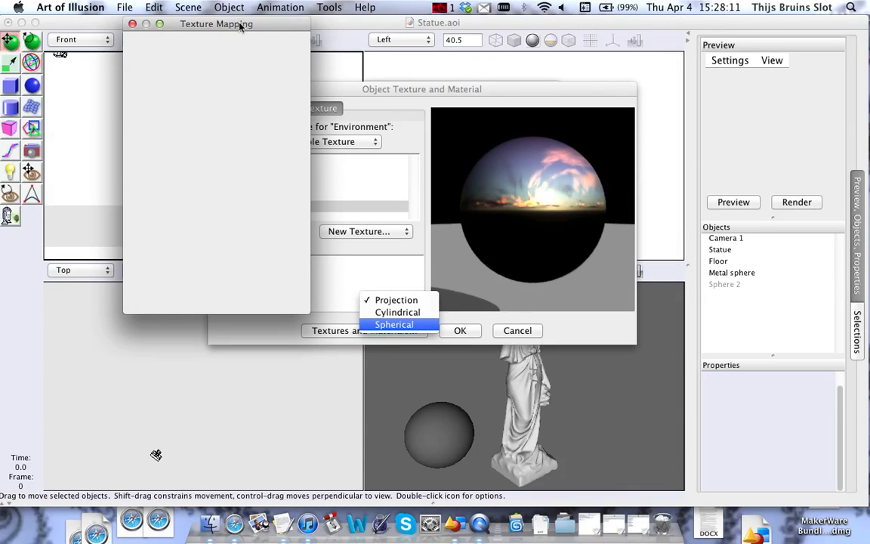
# Enlarge the mapping window, rotate the sphere to inspect the spherical mapping, and accept the mapping and HDRI environment texture.
pyautogui.moveTo(215, 310); pyautogui.dragTo(689, 487)
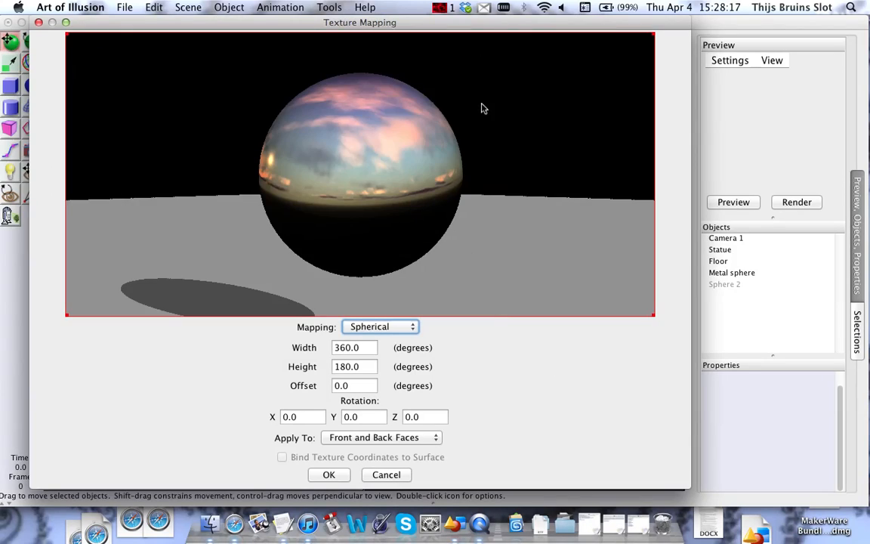
pyautogui.moveTo(421, 157); pyautogui.dragTo(438, 148)
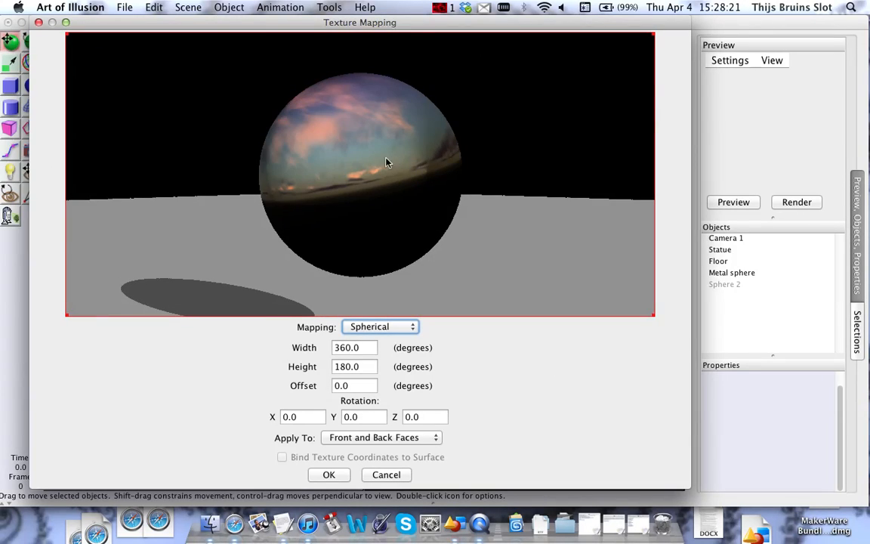
pyautogui.moveTo(374, 167); pyautogui.dragTo(360, 188)
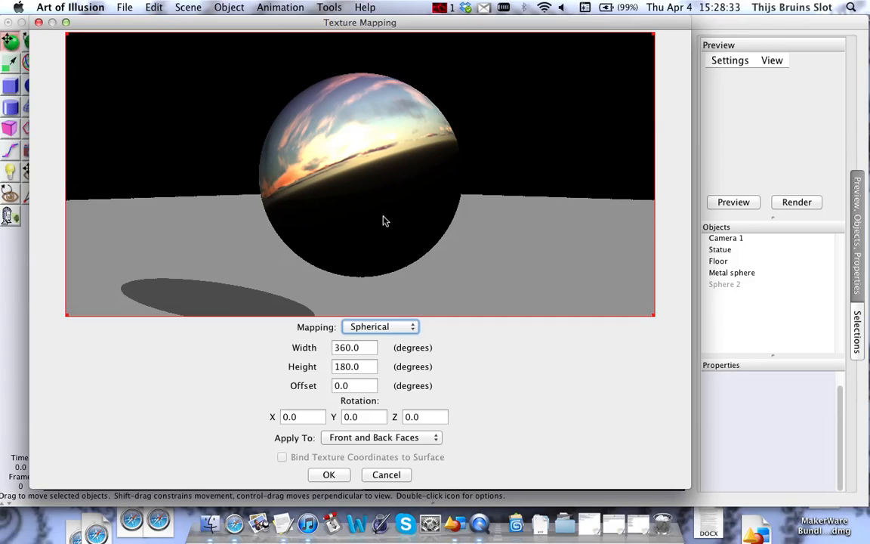
pyautogui.click(349, 416)
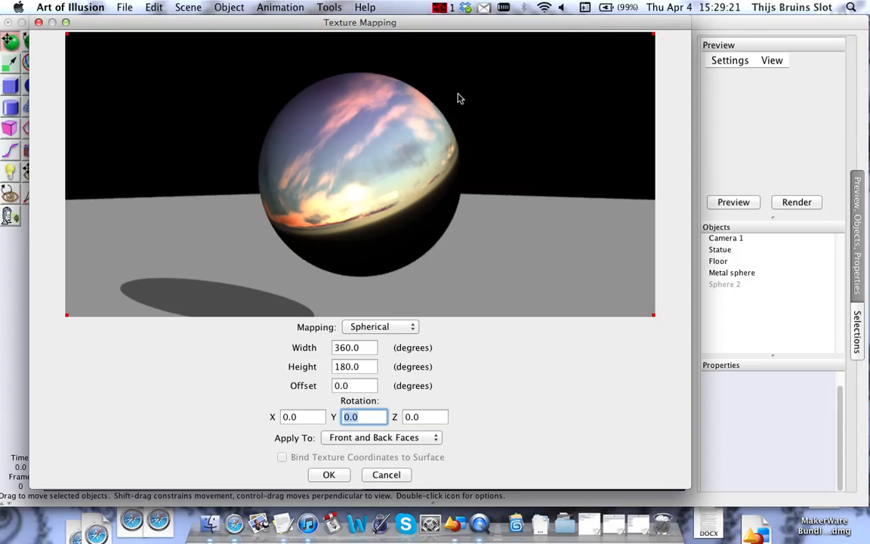
pyautogui.click(366, 417)
pyautogui.moveTo(355, 200); pyautogui.dragTo(347, 218)
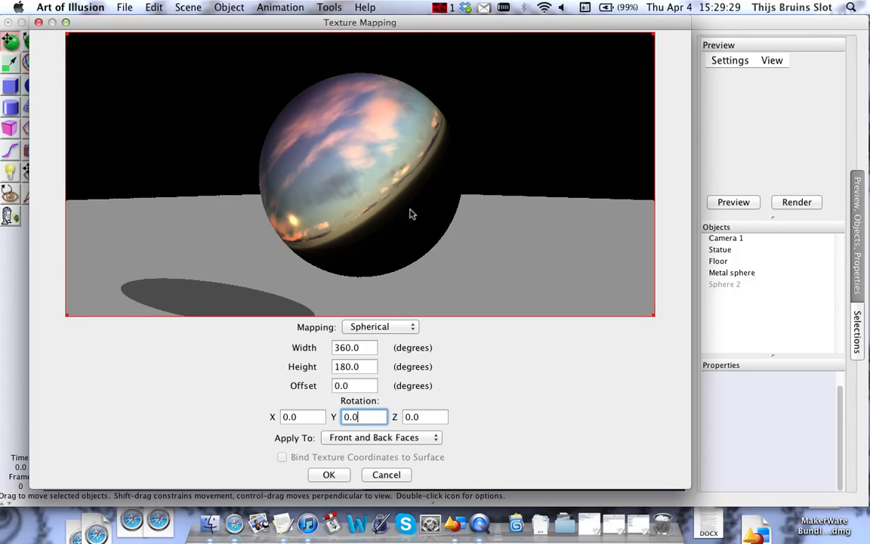
pyautogui.click(328, 477)
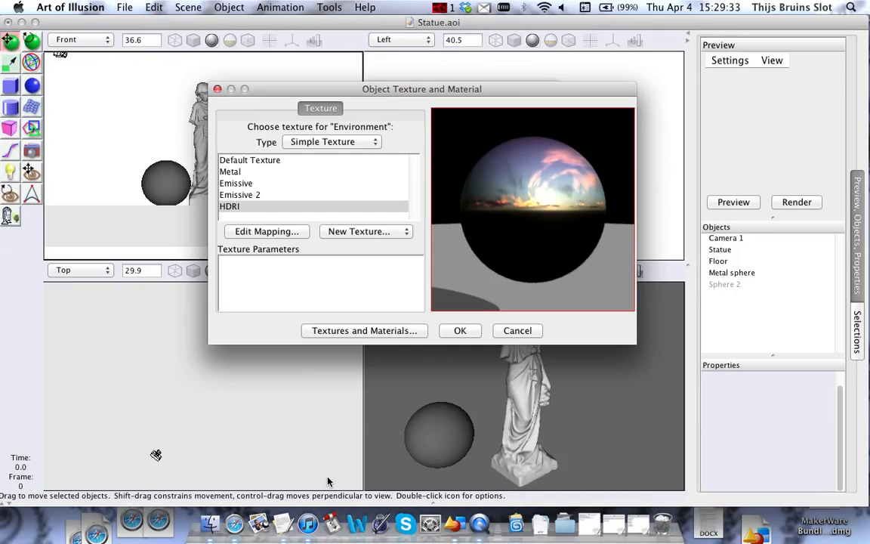
pyautogui.click(460, 331)
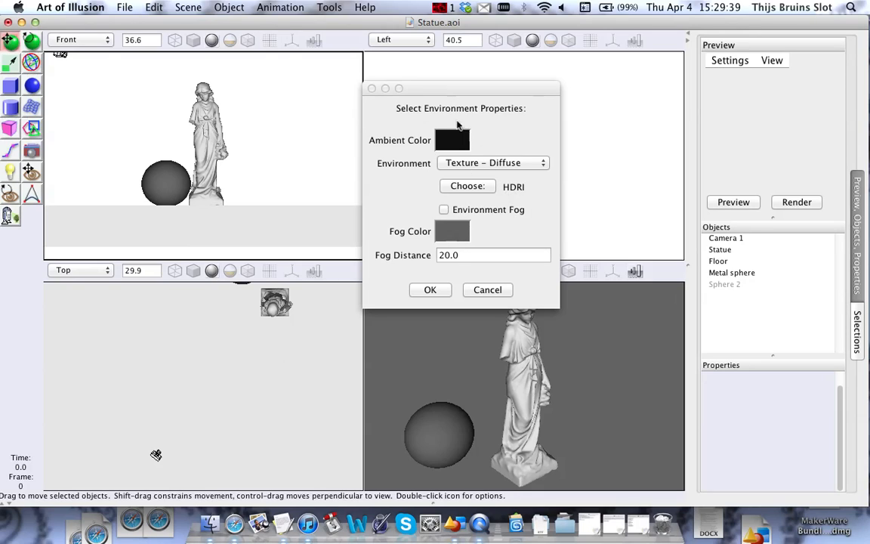
# Review the ambient color's value and apply the environment properties.
pyautogui.click(450, 140)
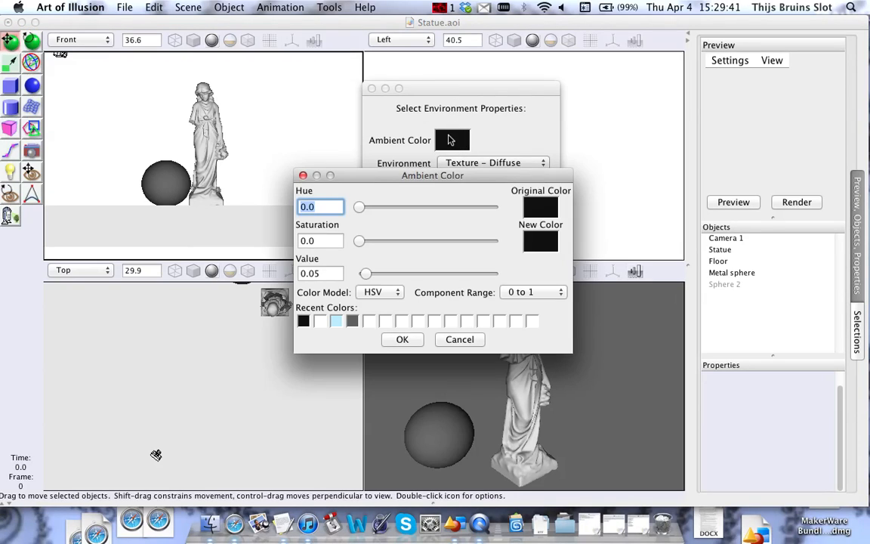
pyautogui.click(324, 273)
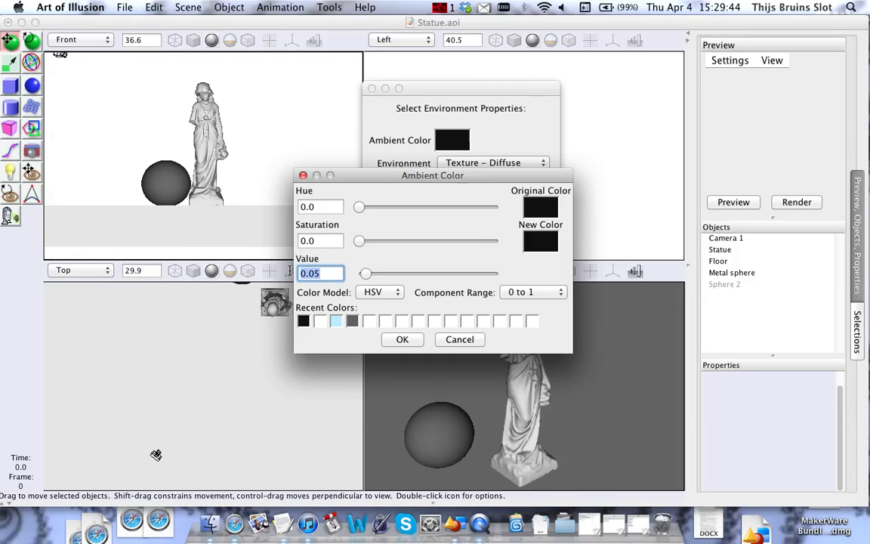
pyautogui.click(328, 274)
pyautogui.click(402, 339)
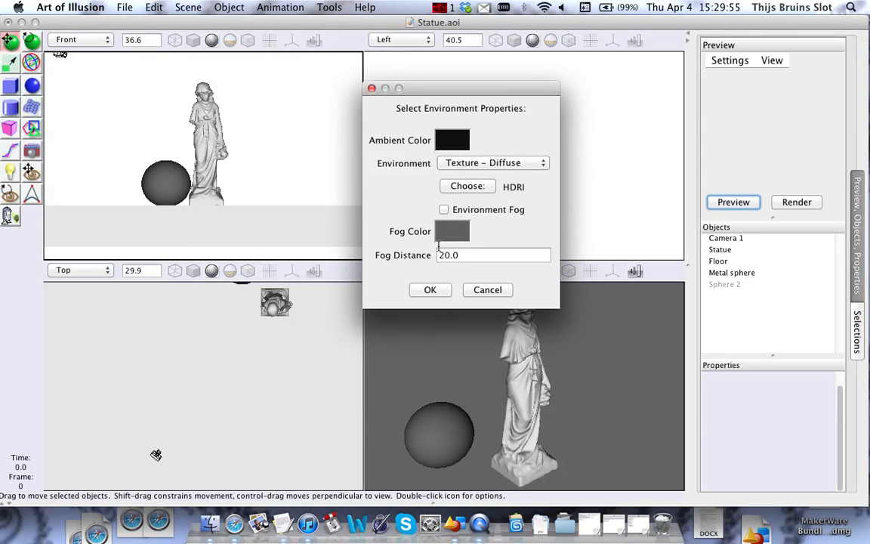
pyautogui.click(437, 292)
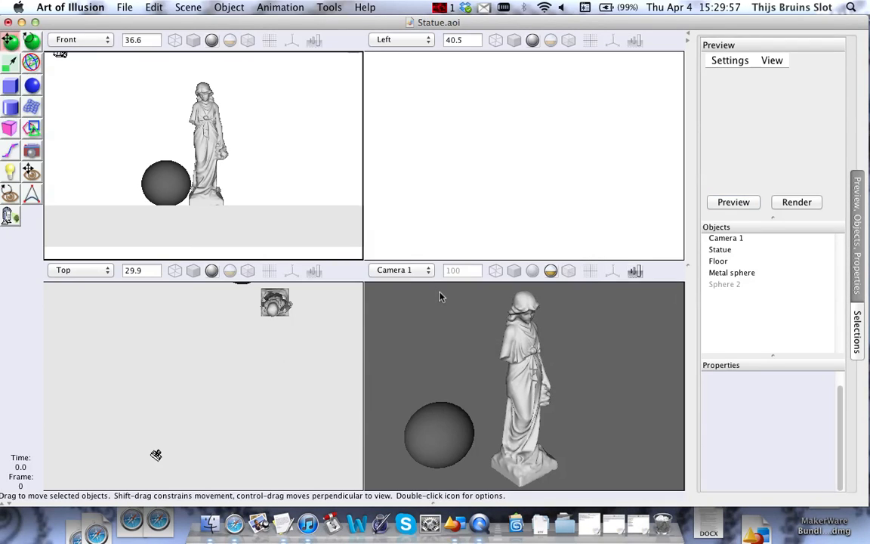
# Open the scene's rendering options and review the output, advanced and illumination settings, discarding each without changes.
pyautogui.click(188, 7)
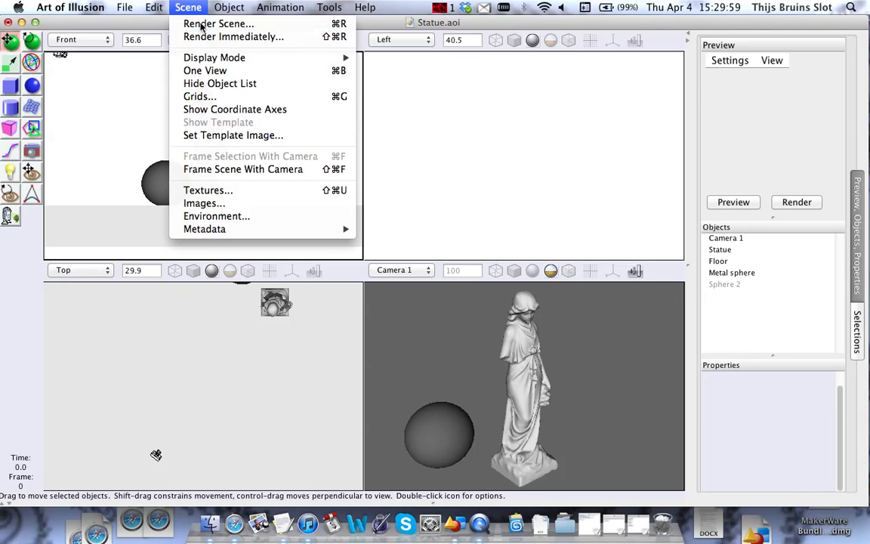
pyautogui.click(202, 25)
pyautogui.moveTo(489, 86); pyautogui.dragTo(441, 80)
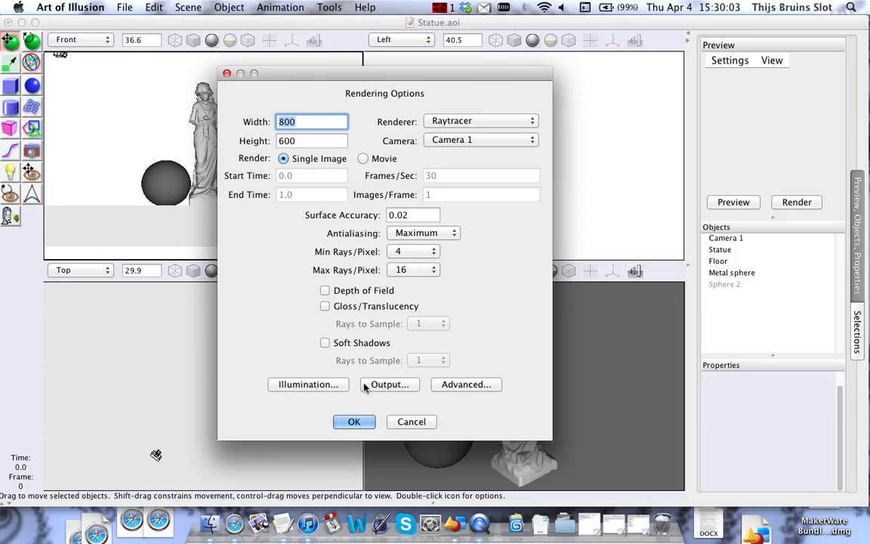
pyautogui.click(411, 390)
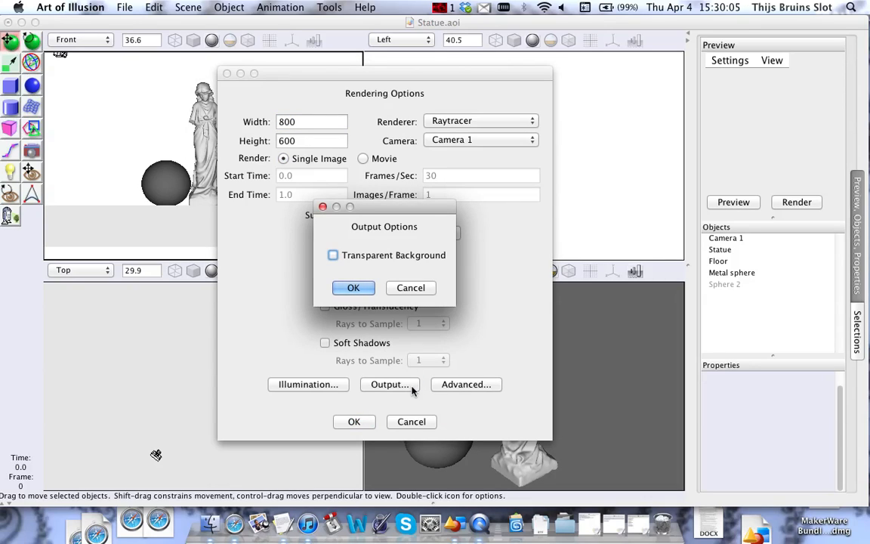
pyautogui.click(412, 288)
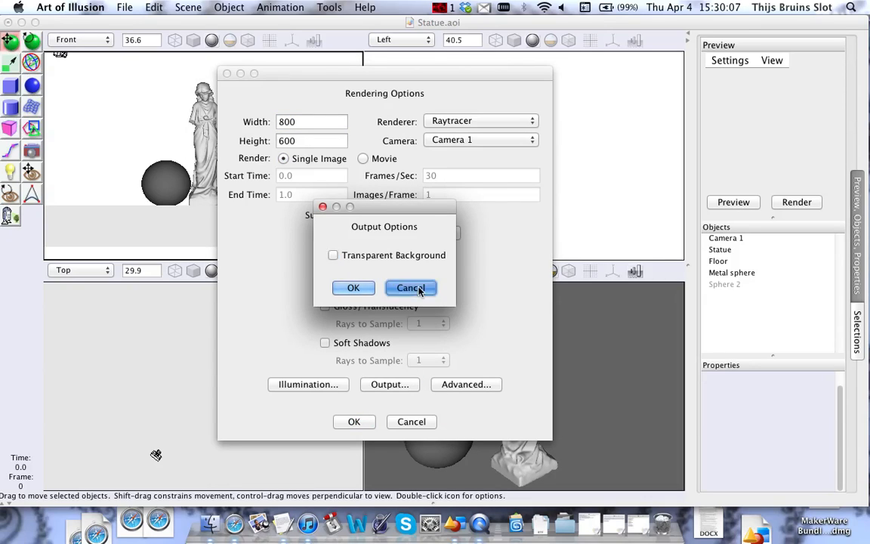
pyautogui.click(456, 386)
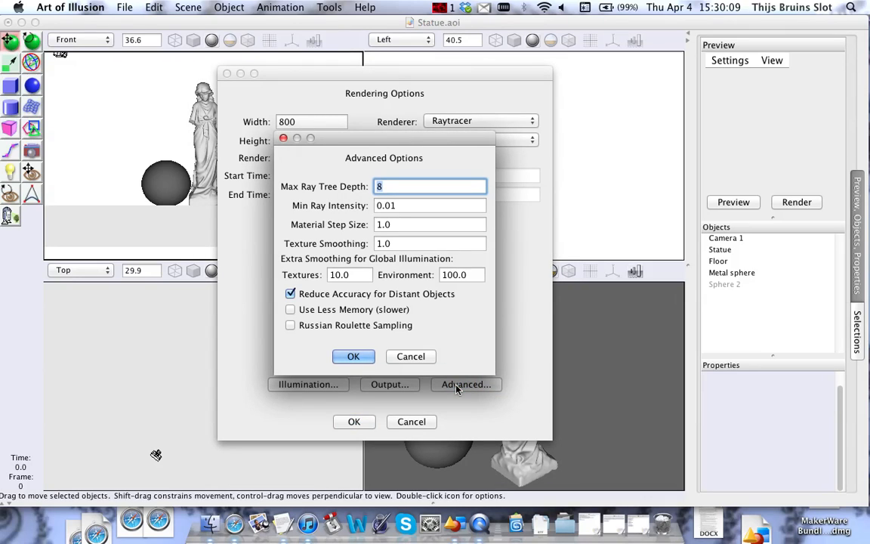
pyautogui.click(411, 356)
pyautogui.click(308, 383)
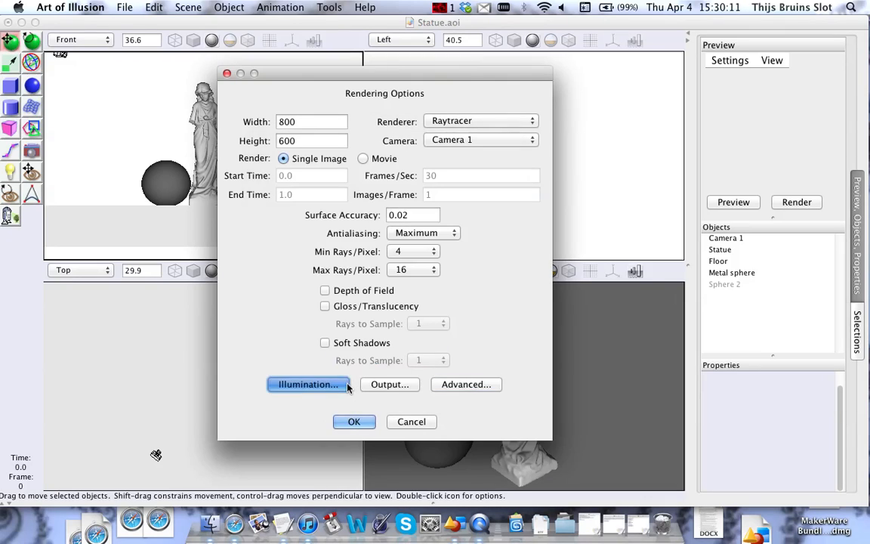
pyautogui.click(421, 352)
# Recheck the transparent background option and the advanced ray settings for the render.
pyautogui.click(408, 383)
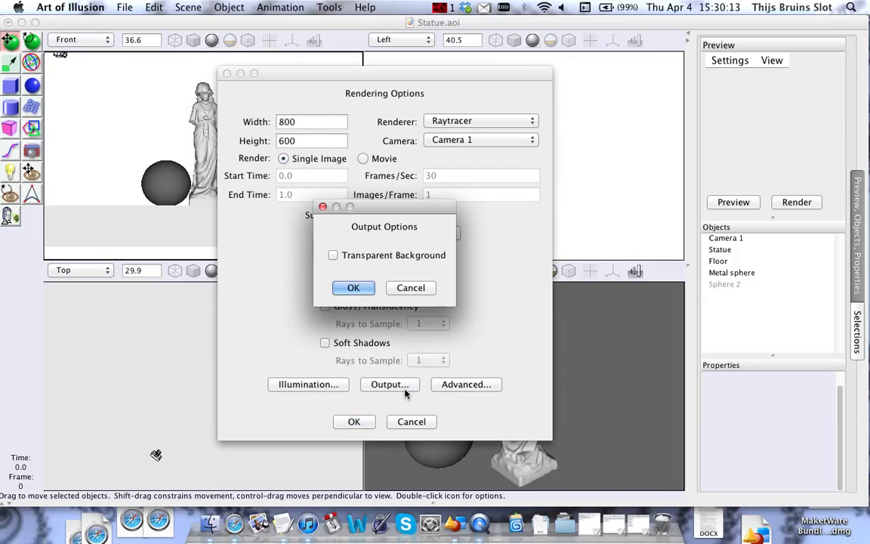
pyautogui.click(412, 288)
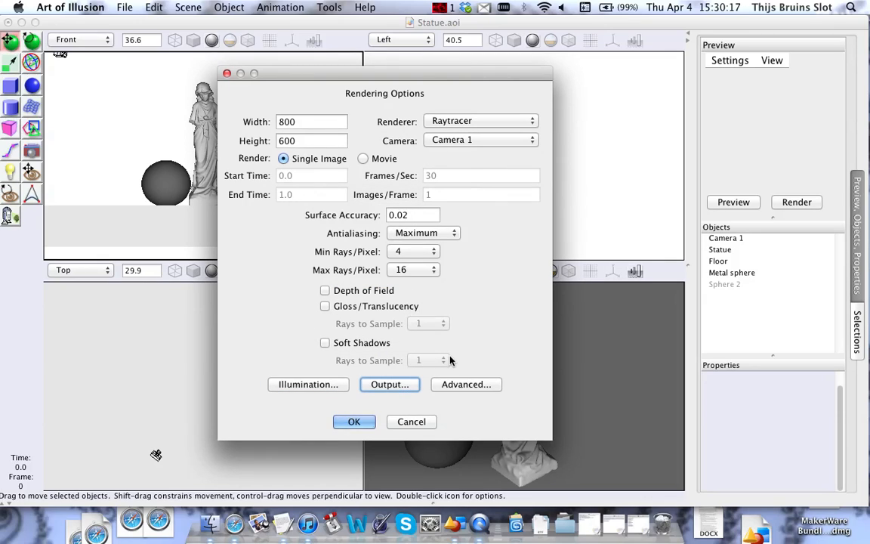
pyautogui.click(463, 383)
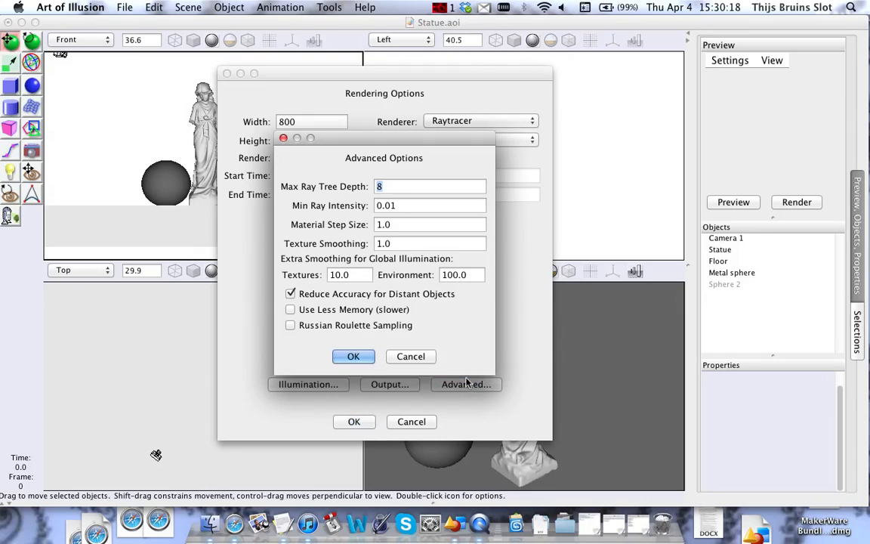
pyautogui.click(409, 357)
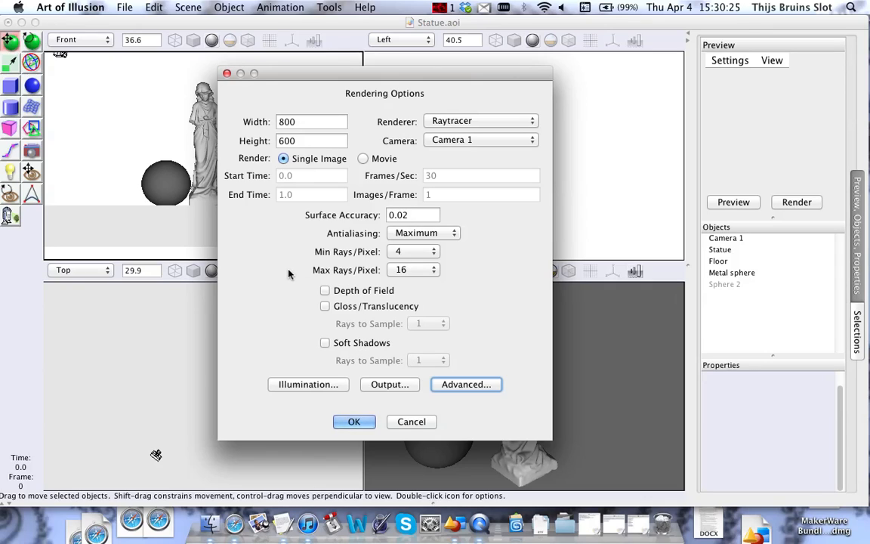
pyautogui.click(389, 384)
pyautogui.click(407, 290)
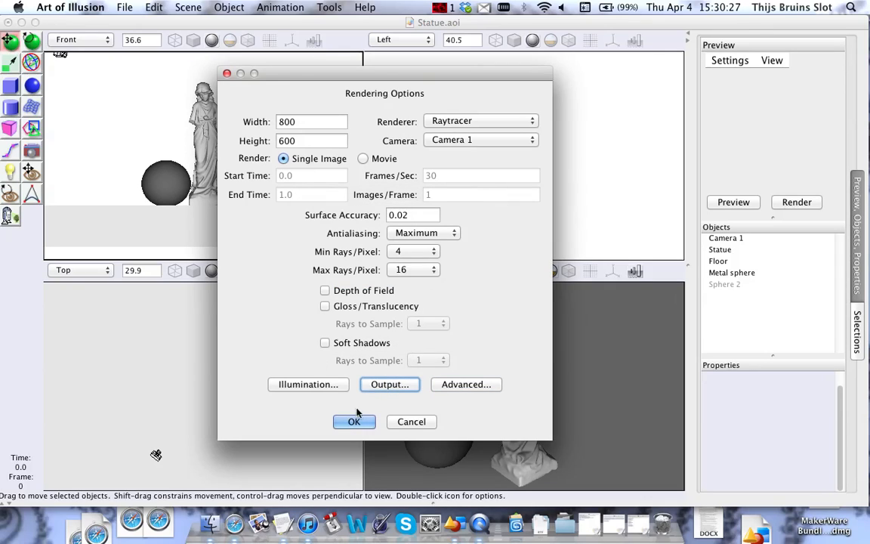
pyautogui.click(383, 385)
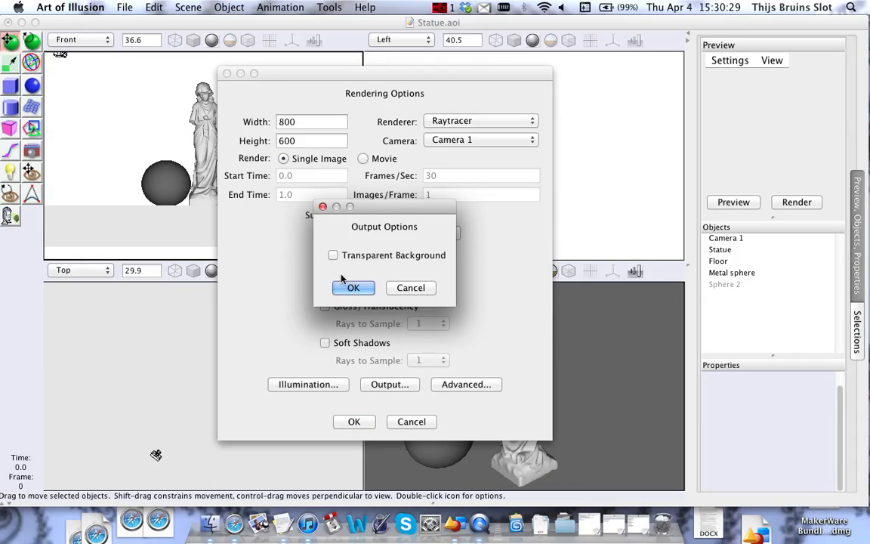
pyautogui.click(408, 287)
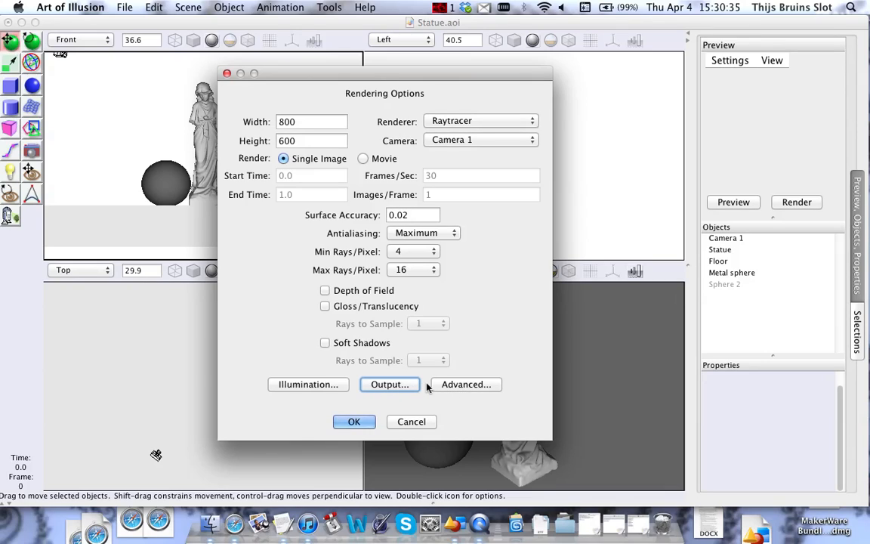
# Examine the extra environment smoothing for global illumination in the advanced render options and accept them.
pyautogui.click(448, 384)
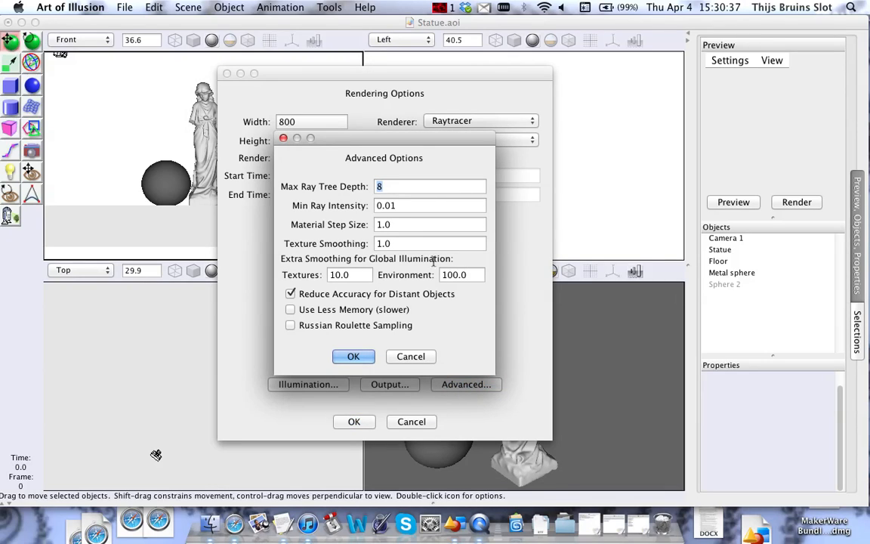
pyautogui.moveTo(442, 145); pyautogui.dragTo(302, 94)
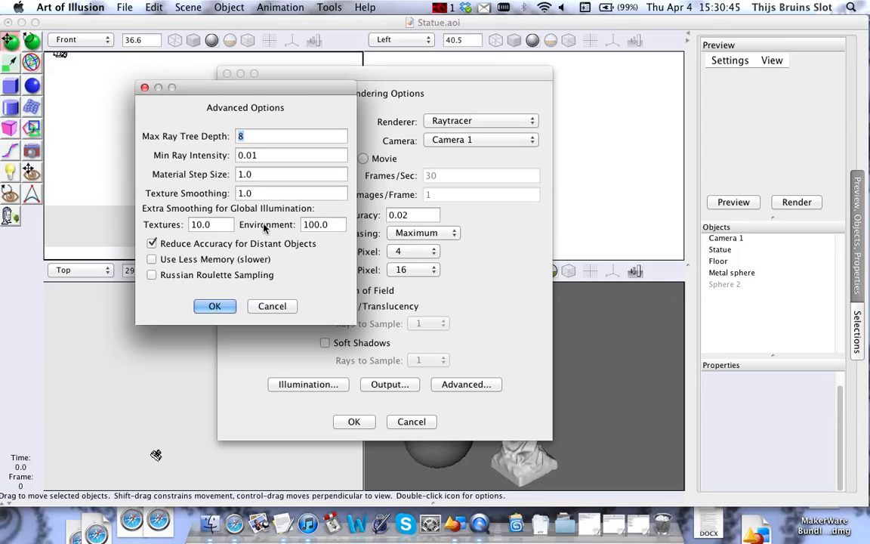
pyautogui.moveTo(303, 225); pyautogui.dragTo(334, 226)
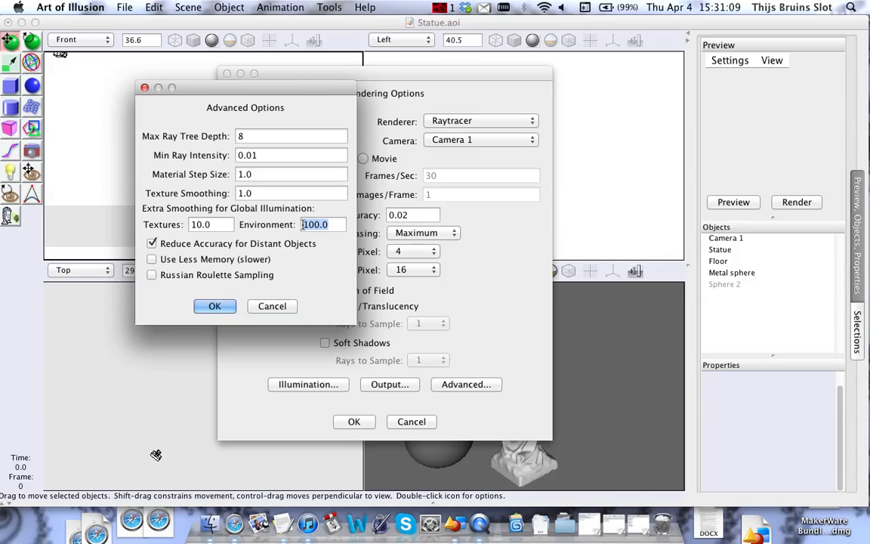
pyautogui.click(302, 224)
pyautogui.click(226, 306)
# Render the scene from Camera 1 with the Raytracer and inspect the HDRI-lit statue and metal sphere.
pyautogui.click(354, 422)
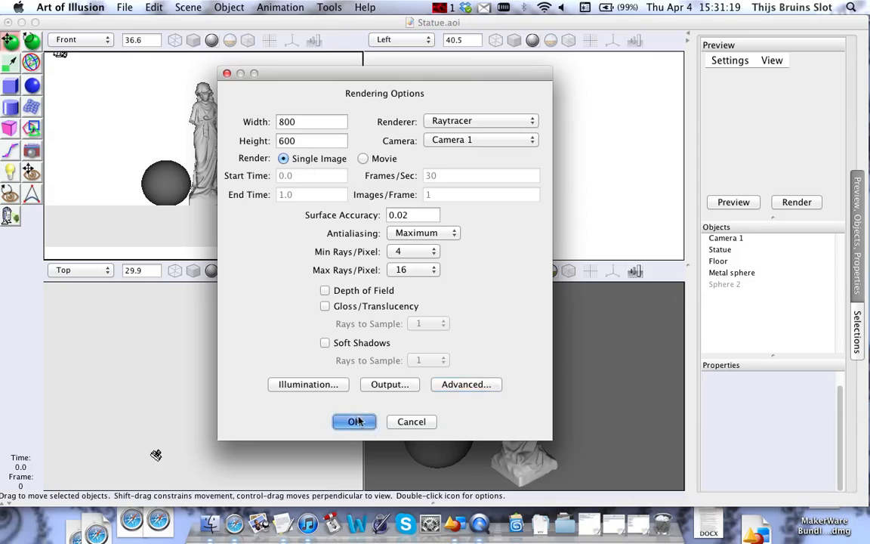
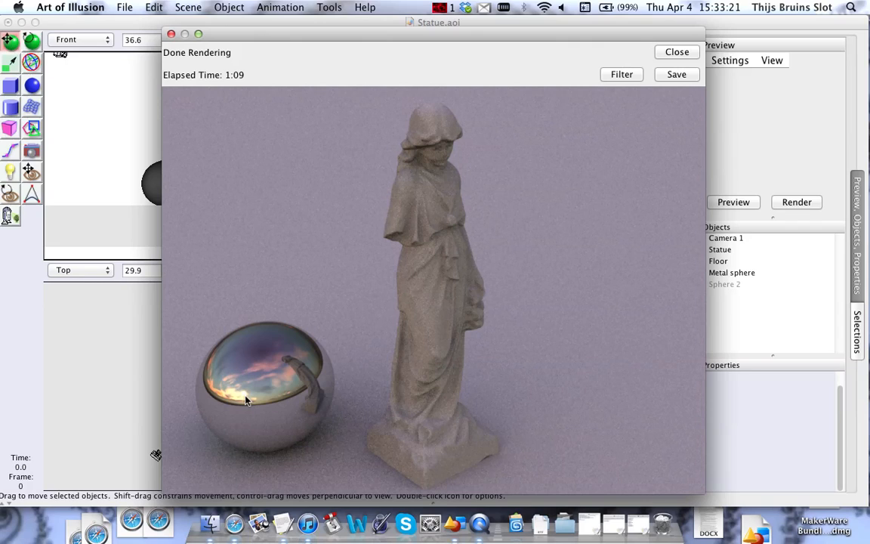
pyautogui.moveTo(490, 37); pyautogui.dragTo(471, 26)
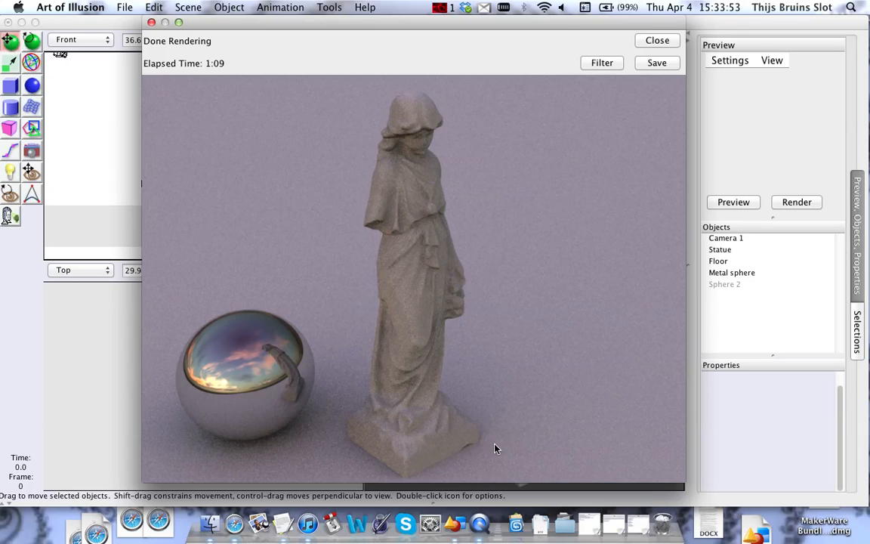
pyautogui.moveTo(403, 23)
pyautogui.mouseDown()
pyautogui.moveTo(382, 6)
pyautogui.moveTo(395, 12)
pyautogui.mouseUp()
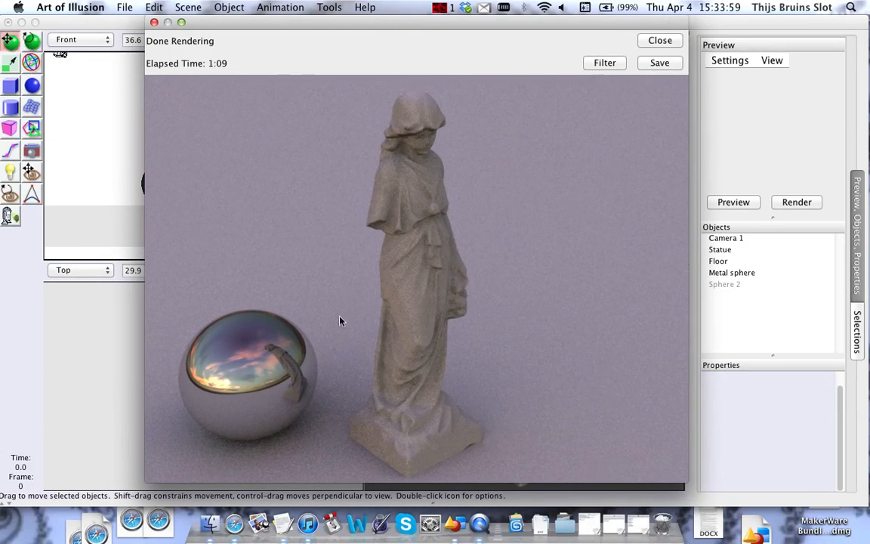